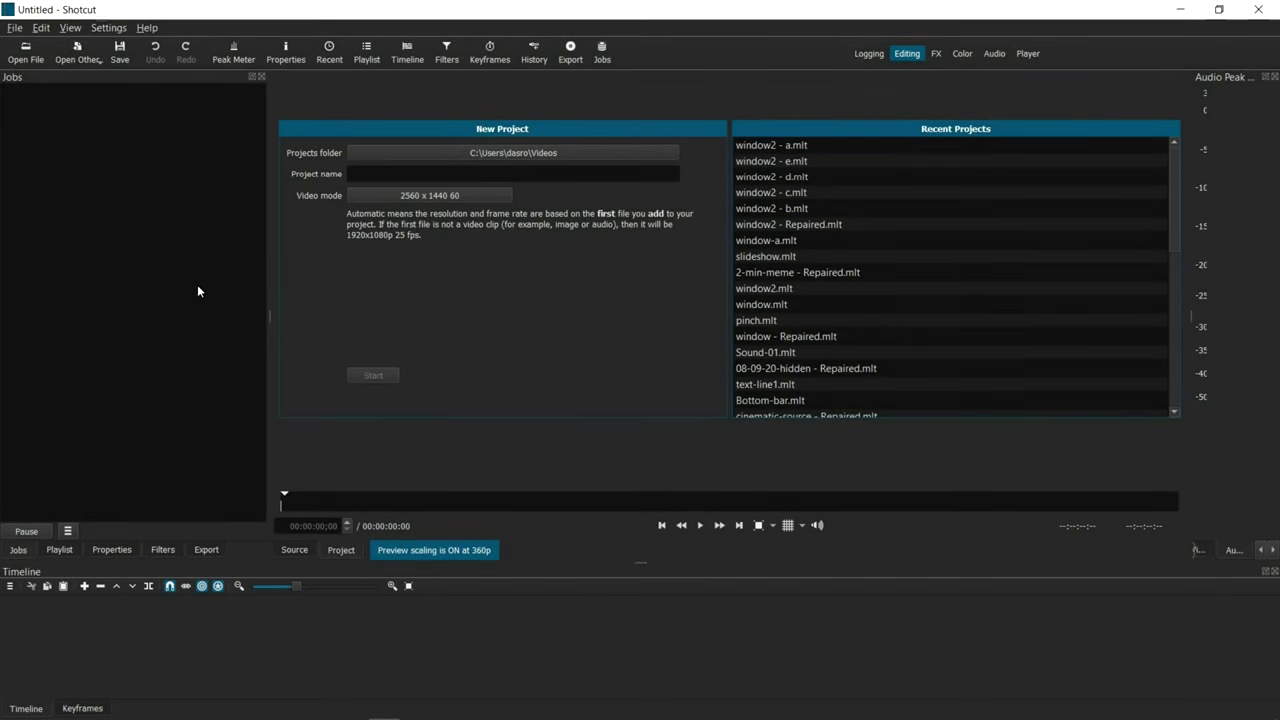
Check Shotcut's version information from the Help menu, then dismiss it.
left_click(147, 28)
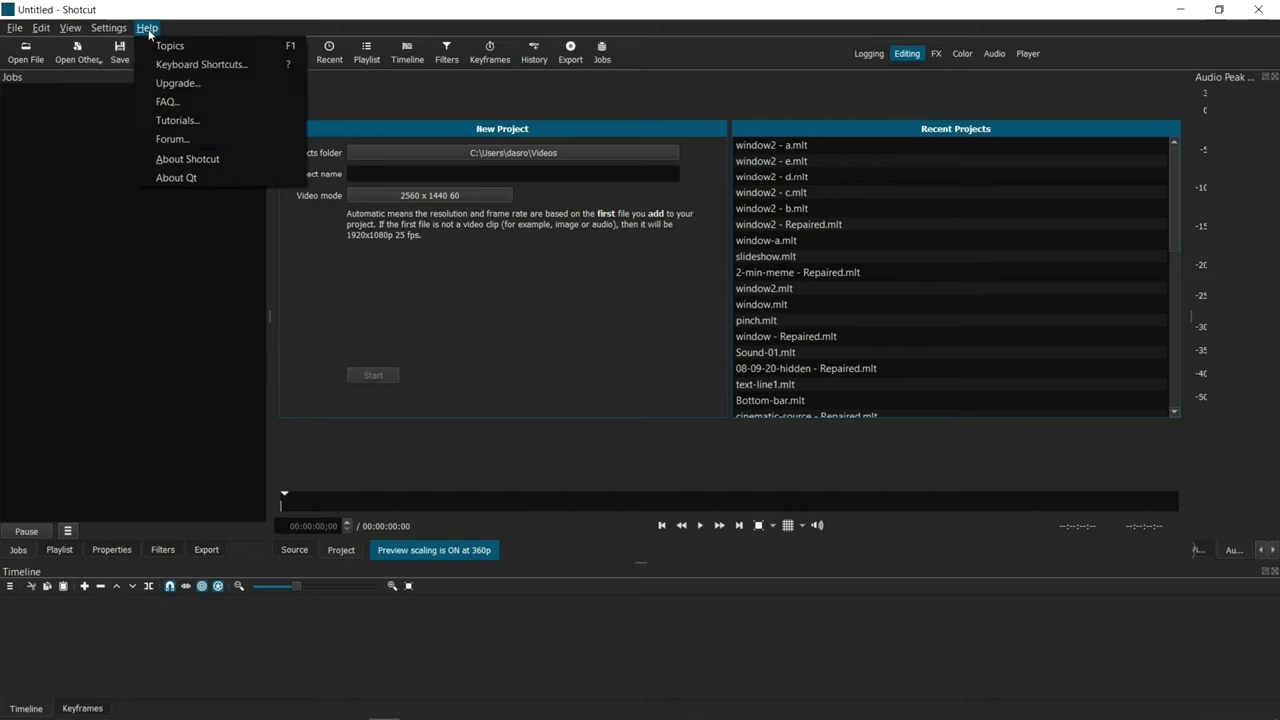
left_click(181, 162)
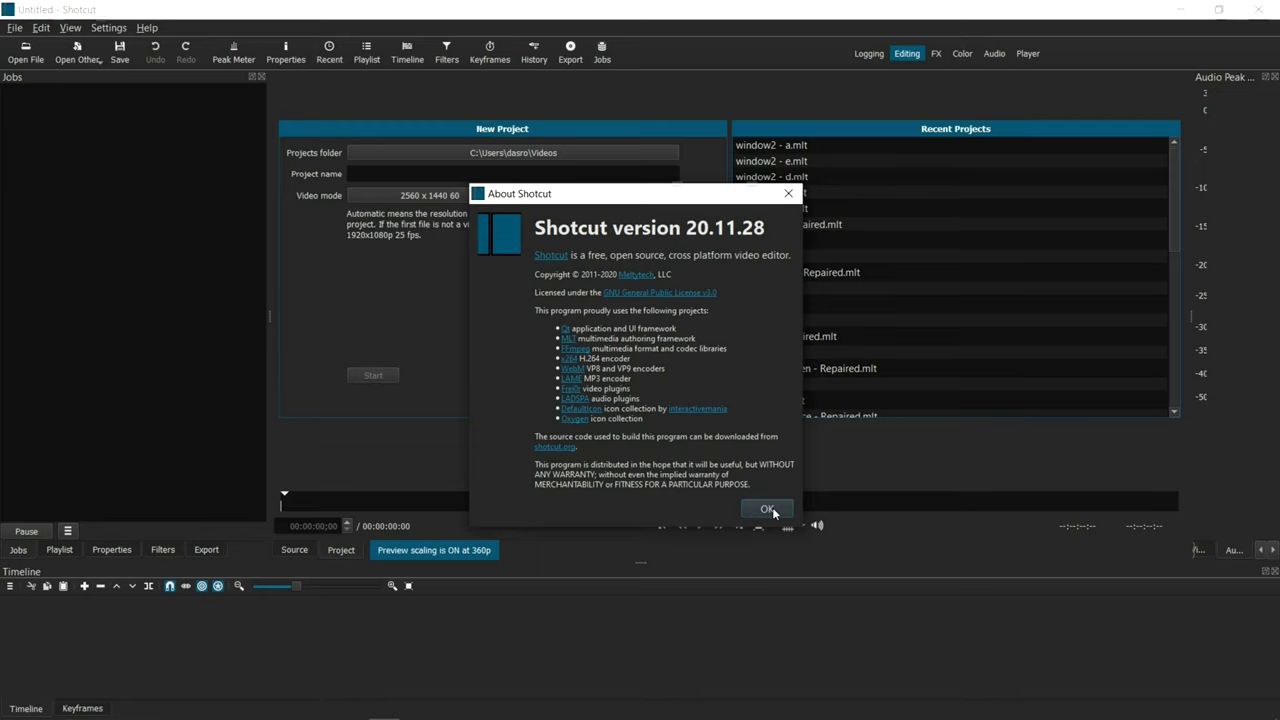
left_click(768, 509)
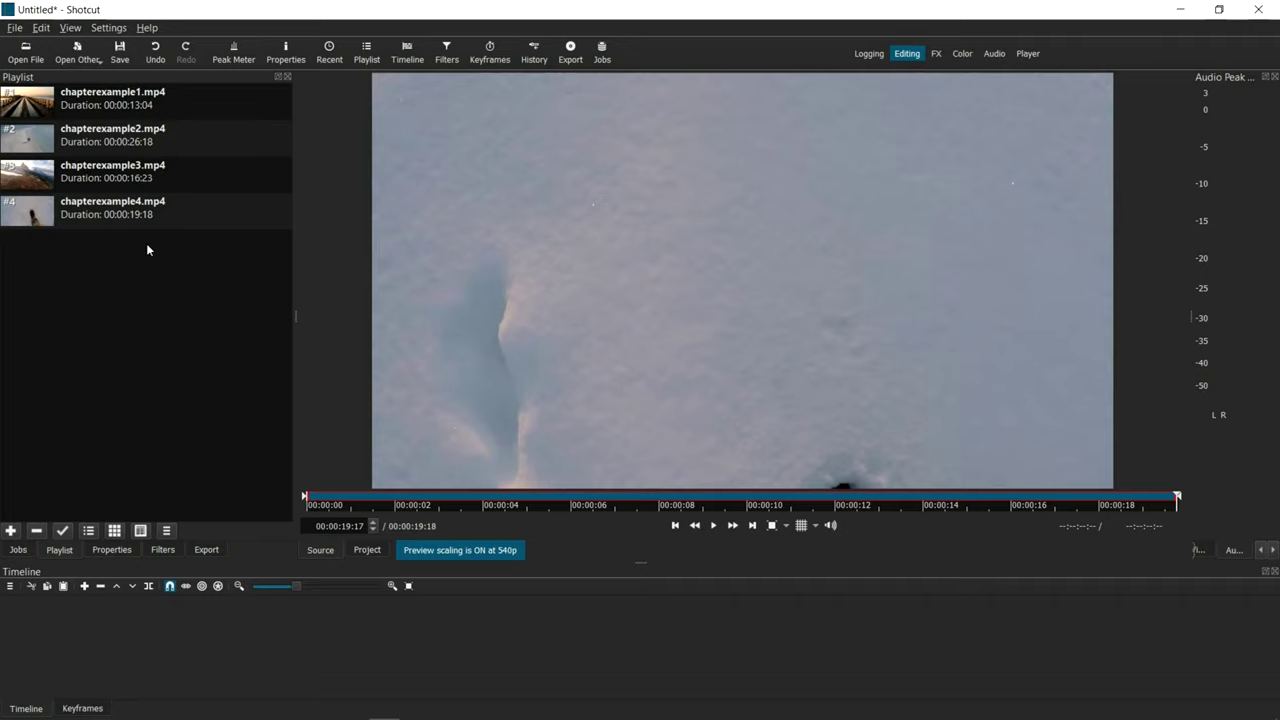
Place chapterexample1.mp4 on track V1 and preview it from about 7 seconds.
left_click_drag(38, 112, 196, 657)
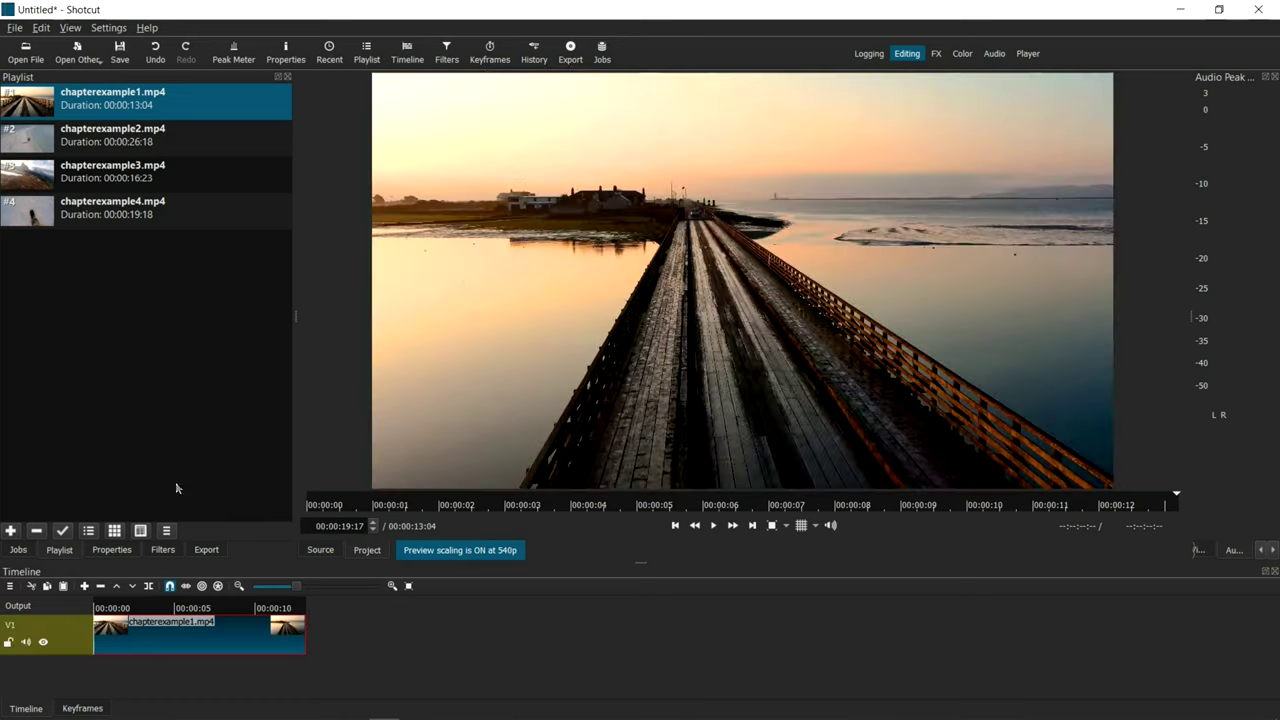
left_click(210, 618)
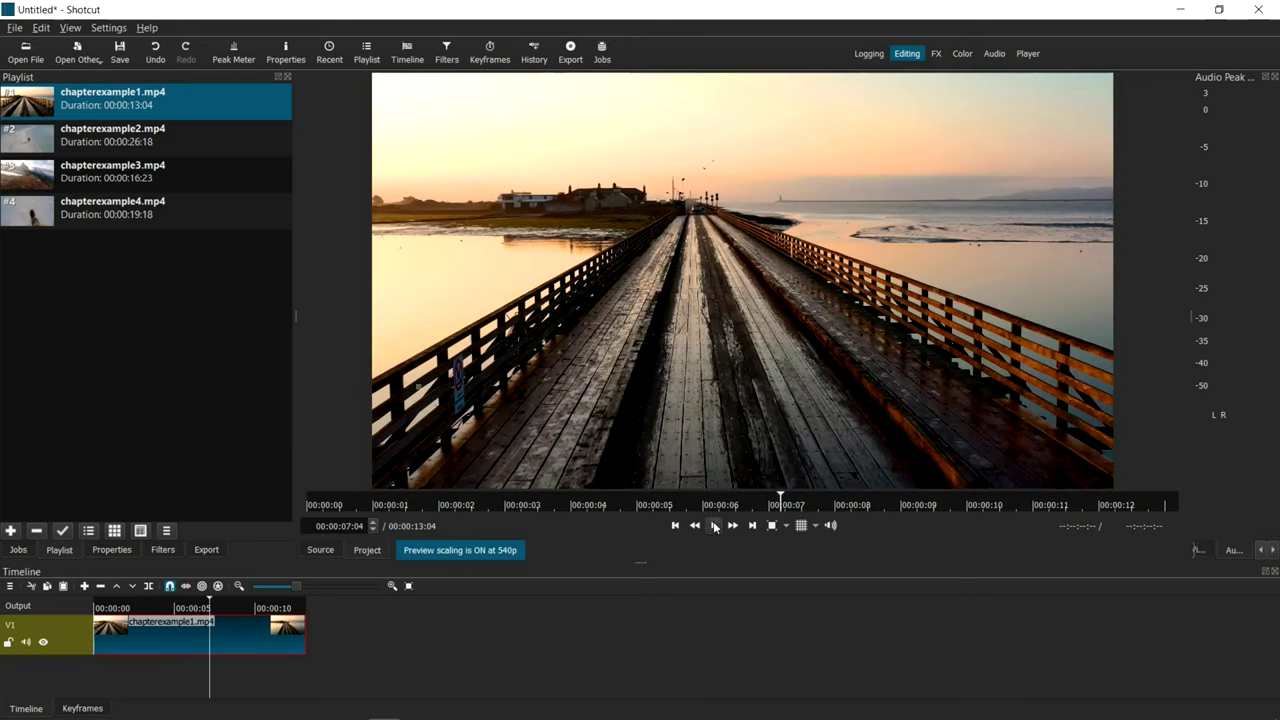
left_click(713, 526)
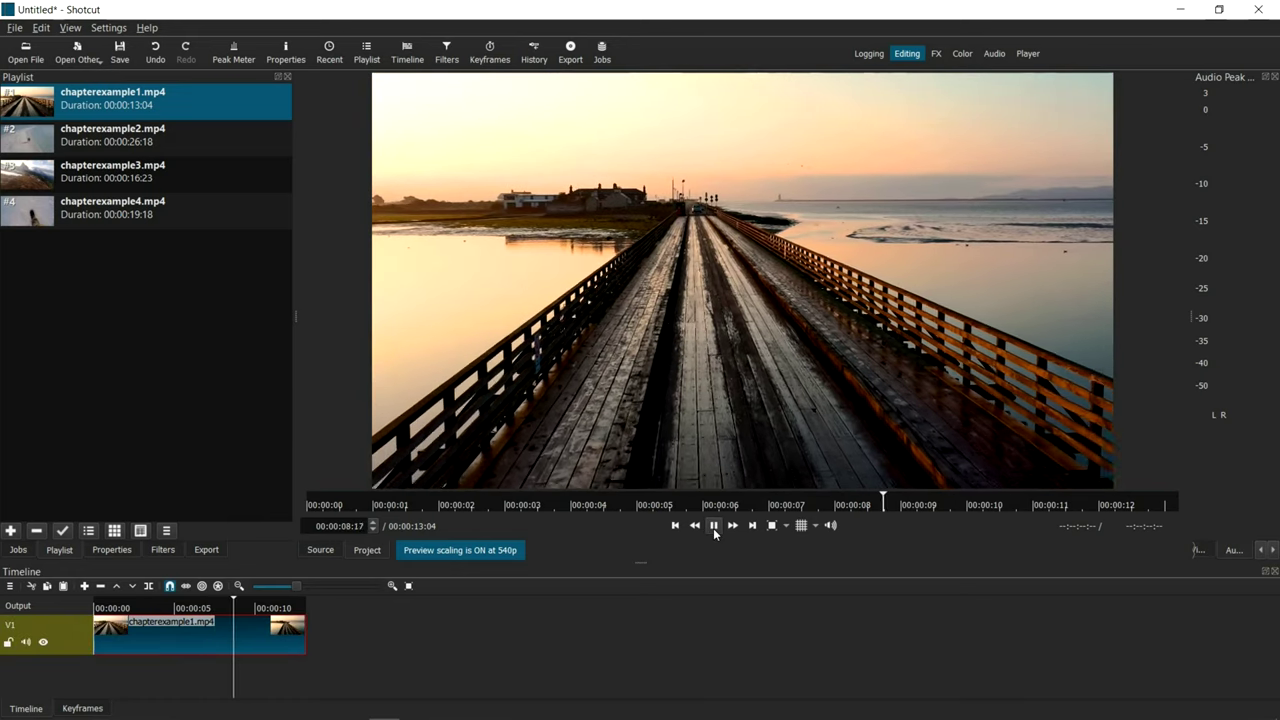
left_click(706, 526)
Add chapterexample2.mp4 to V1 after a gap and play into it.
left_click(41, 152)
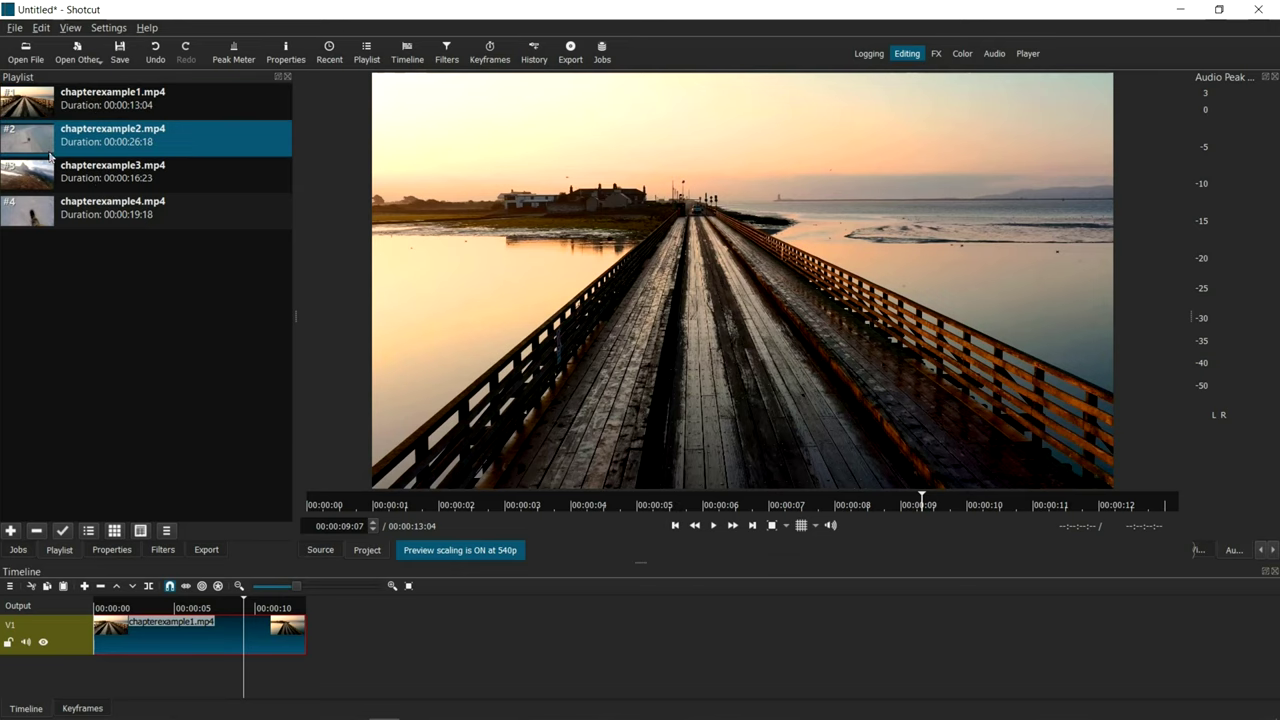
left_click_drag(49, 155, 436, 618)
left_click(712, 527)
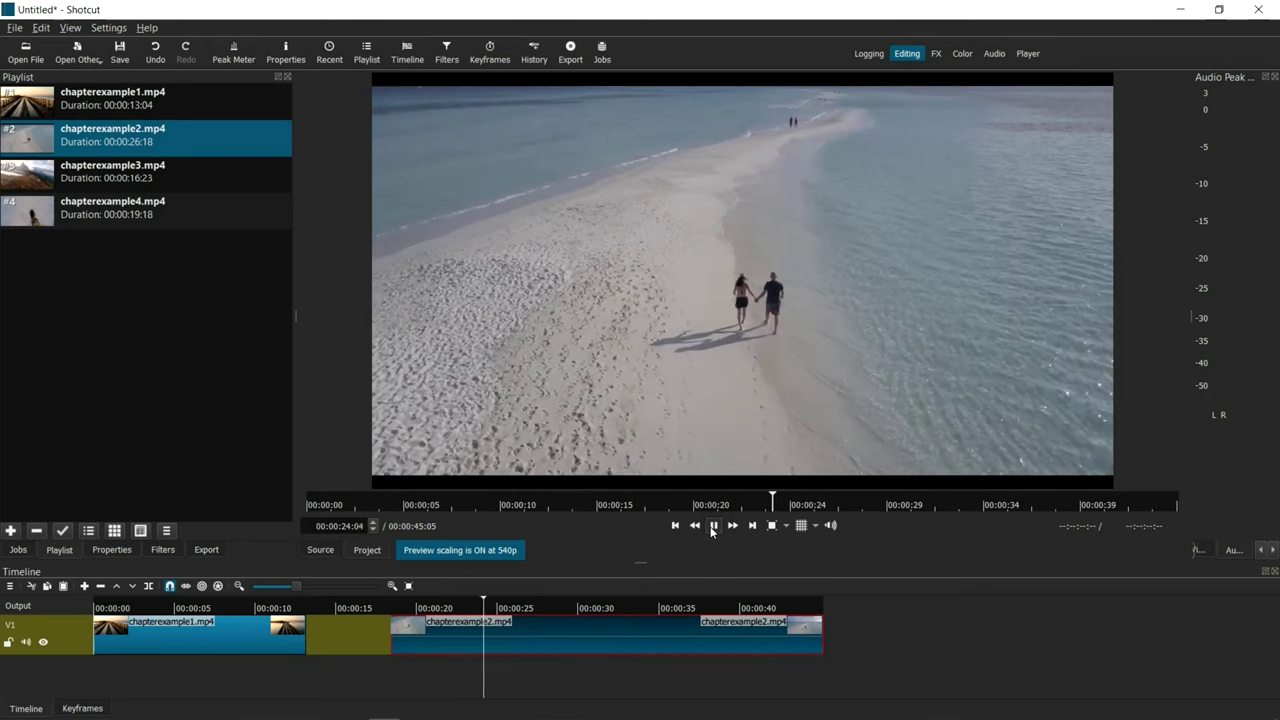
left_click(713, 526)
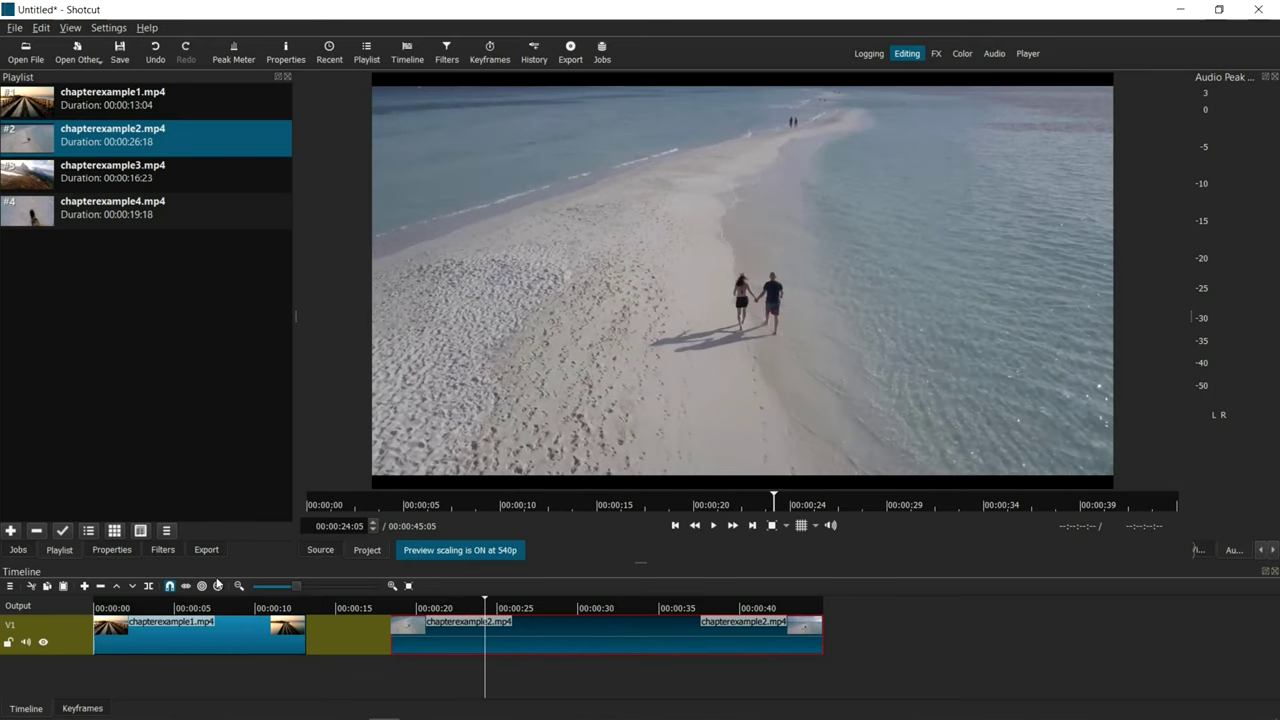
Add a Size, Position & Rotate filter to chapterexample2 and zoom it to 120%.
left_click(162, 550)
left_click(17, 204)
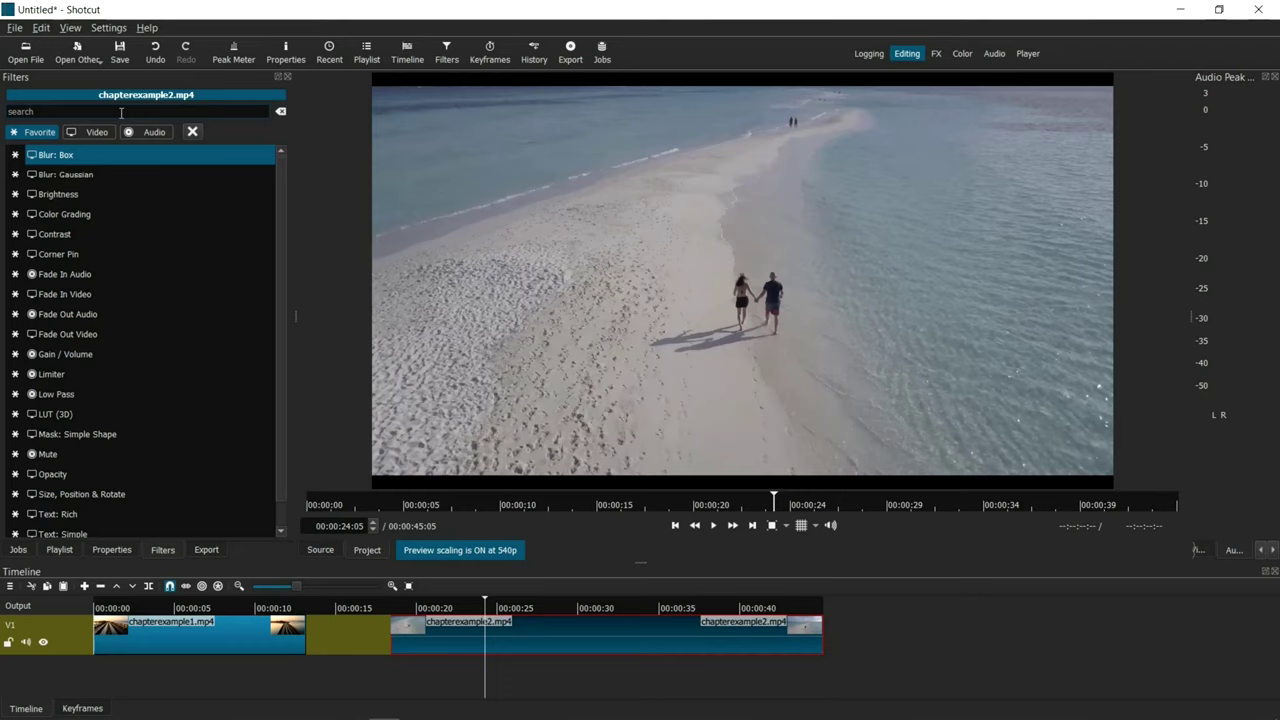
type("rota")
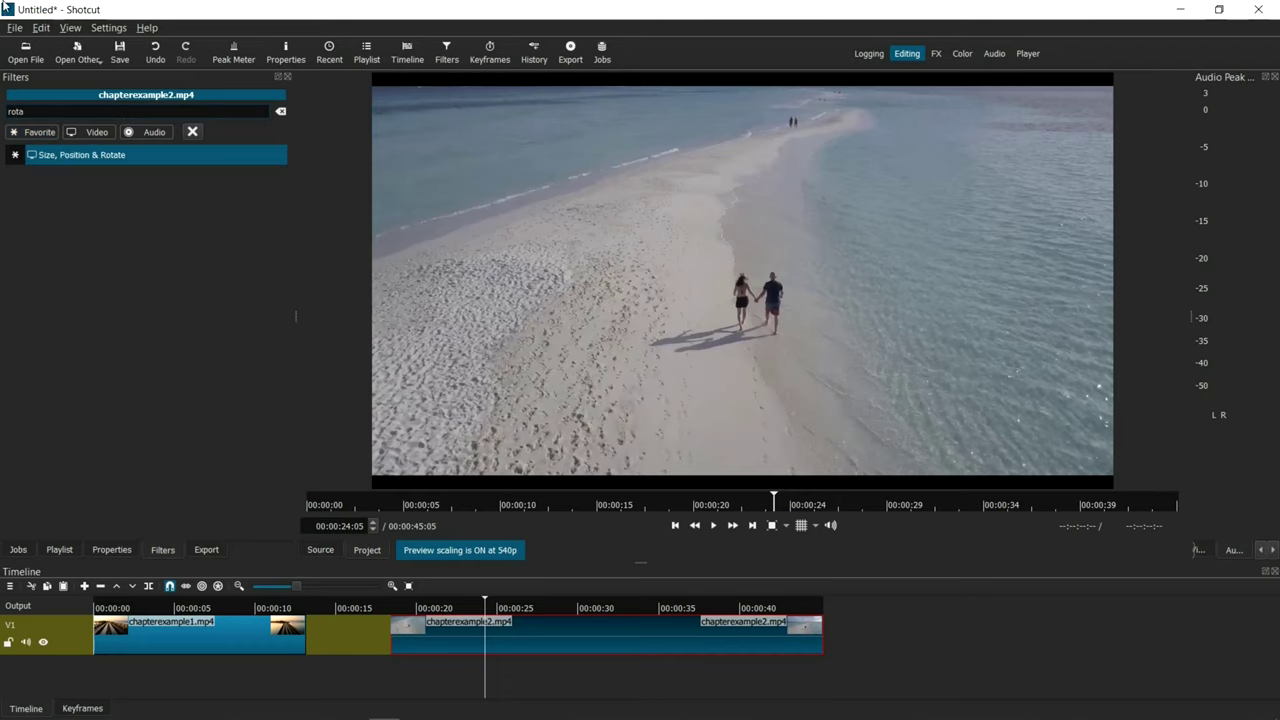
left_click(76, 157)
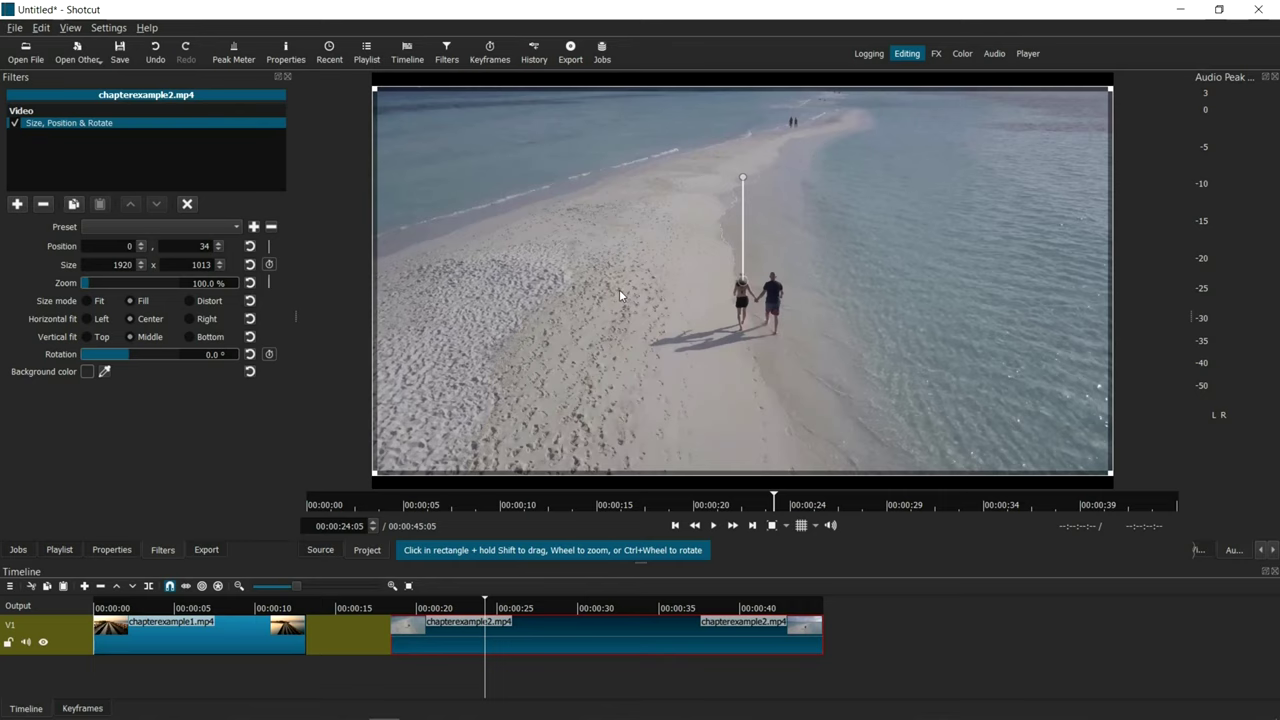
scroll(579, 290, "up", 2)
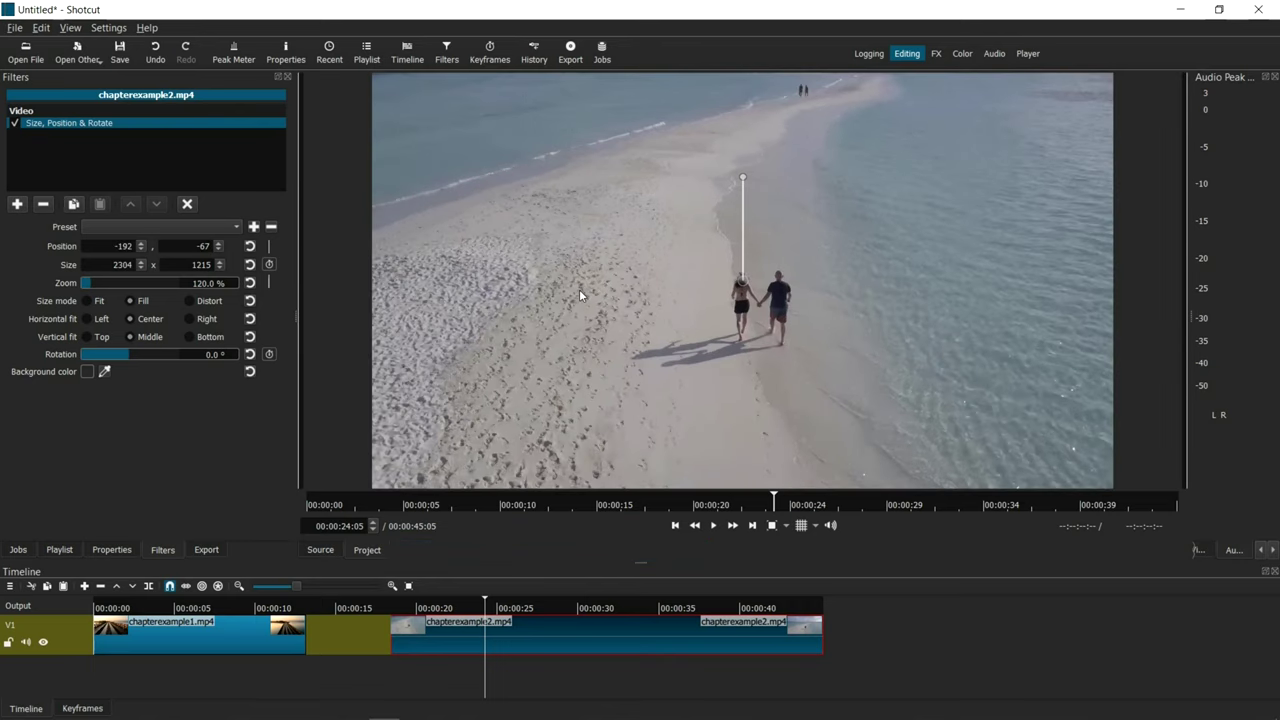
Preview the end of chapterexample1 and slide chapterexample2 left to close the gap.
left_click(275, 647)
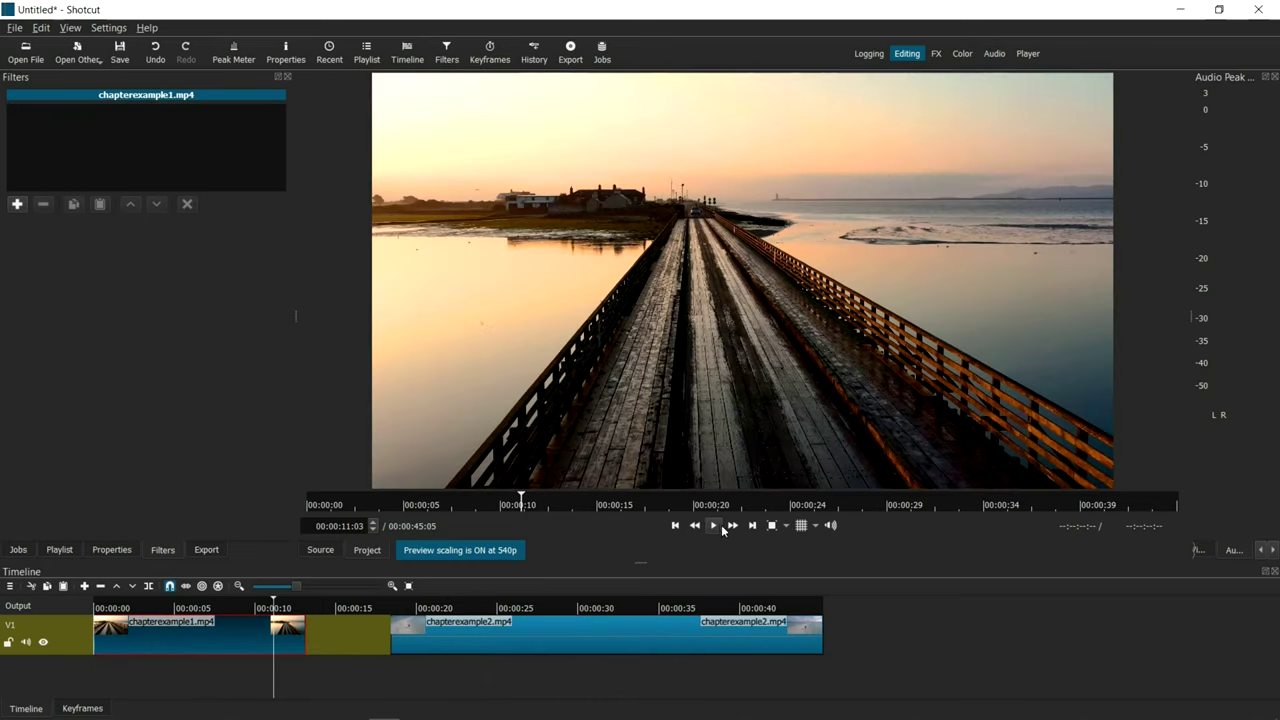
left_click(716, 528)
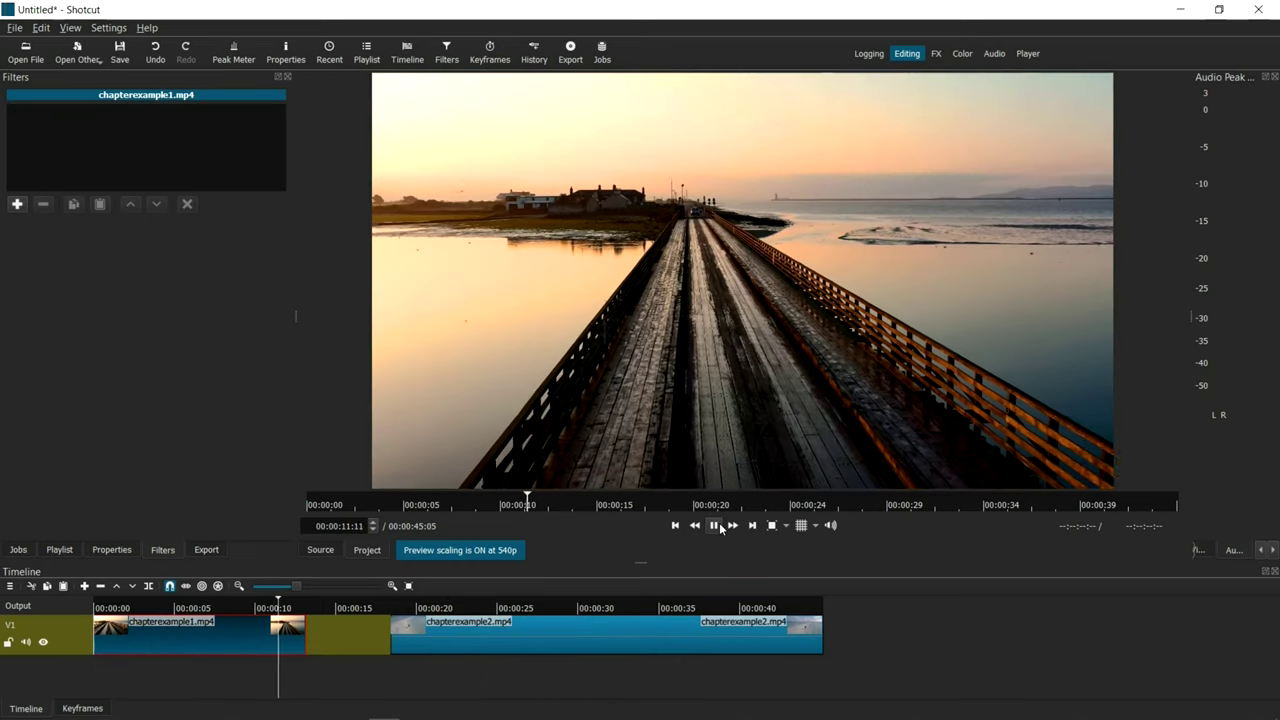
left_click(716, 527)
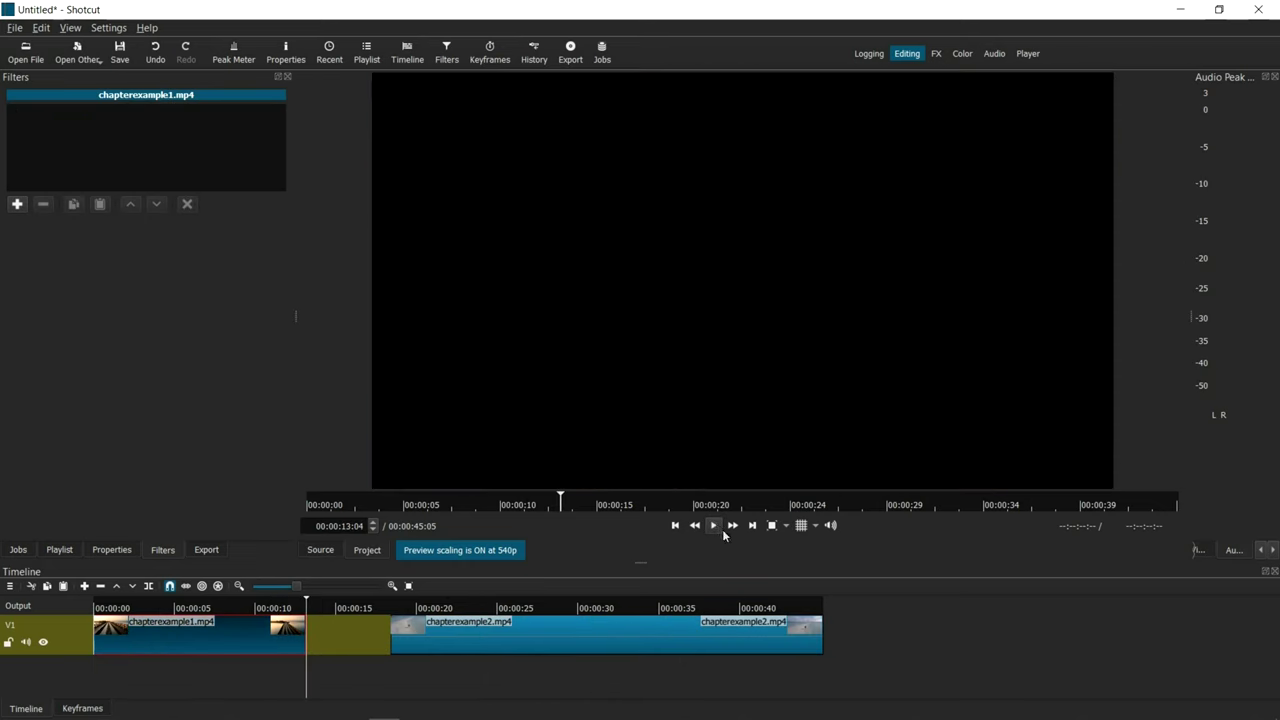
left_click(279, 614)
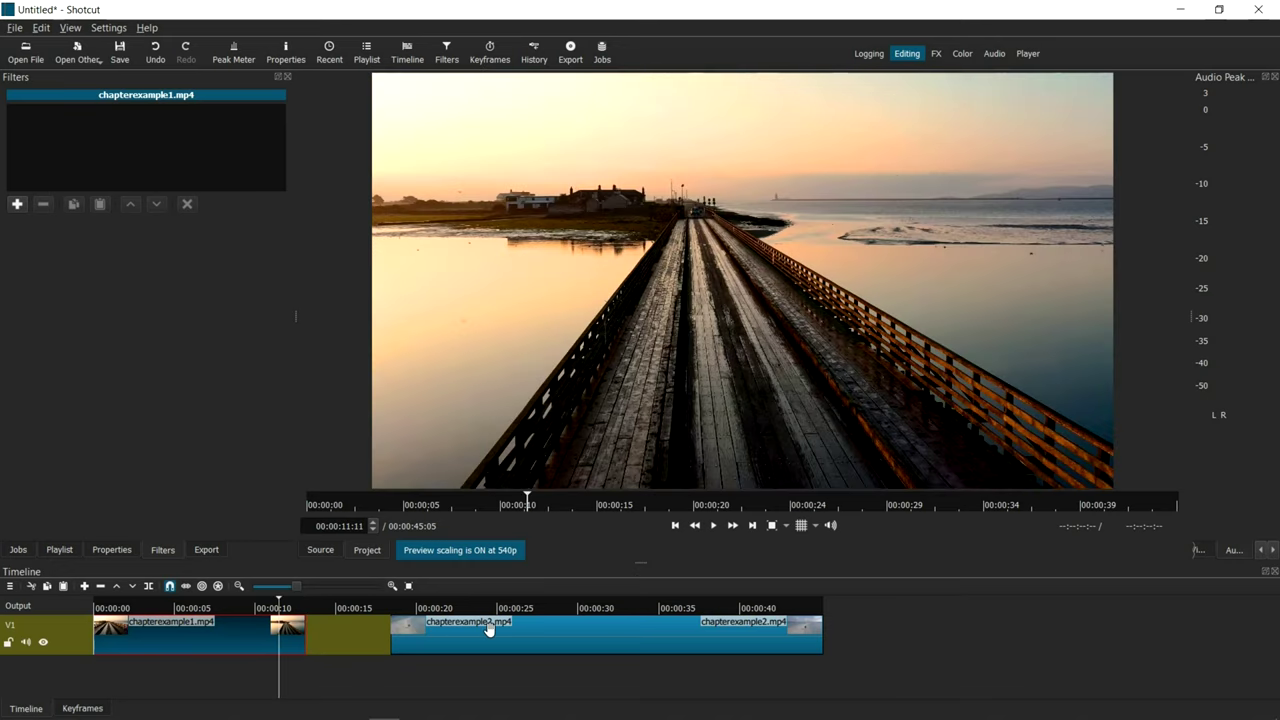
left_click_drag(431, 635, 331, 636)
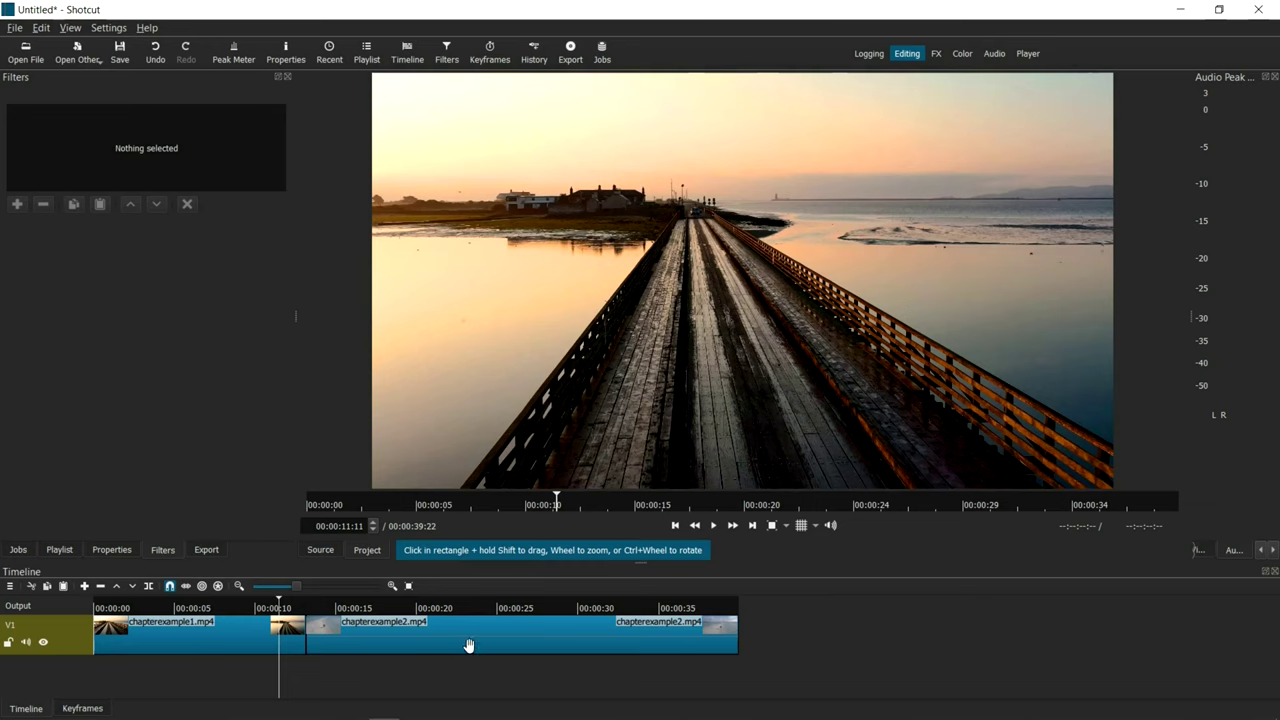
Overlap chapterexample2 onto chapterexample1's end to create a transition and play through it.
left_click(287, 612)
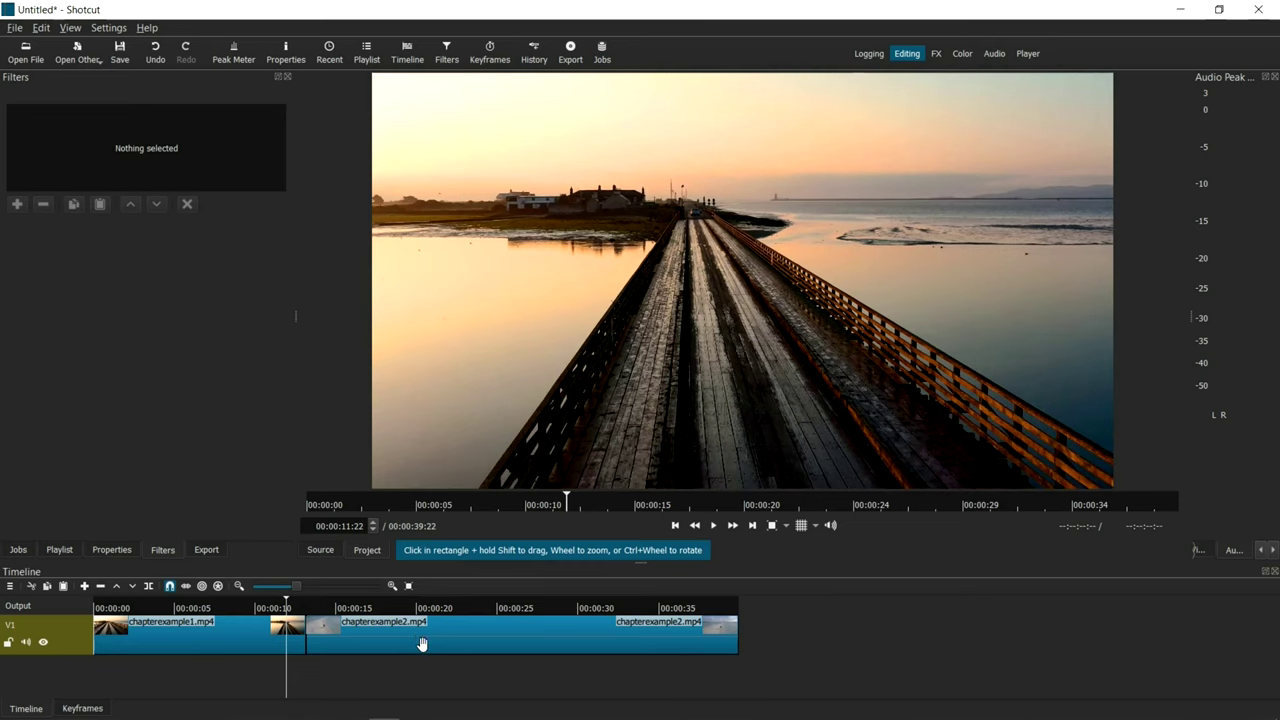
left_click_drag(400, 643, 280, 629)
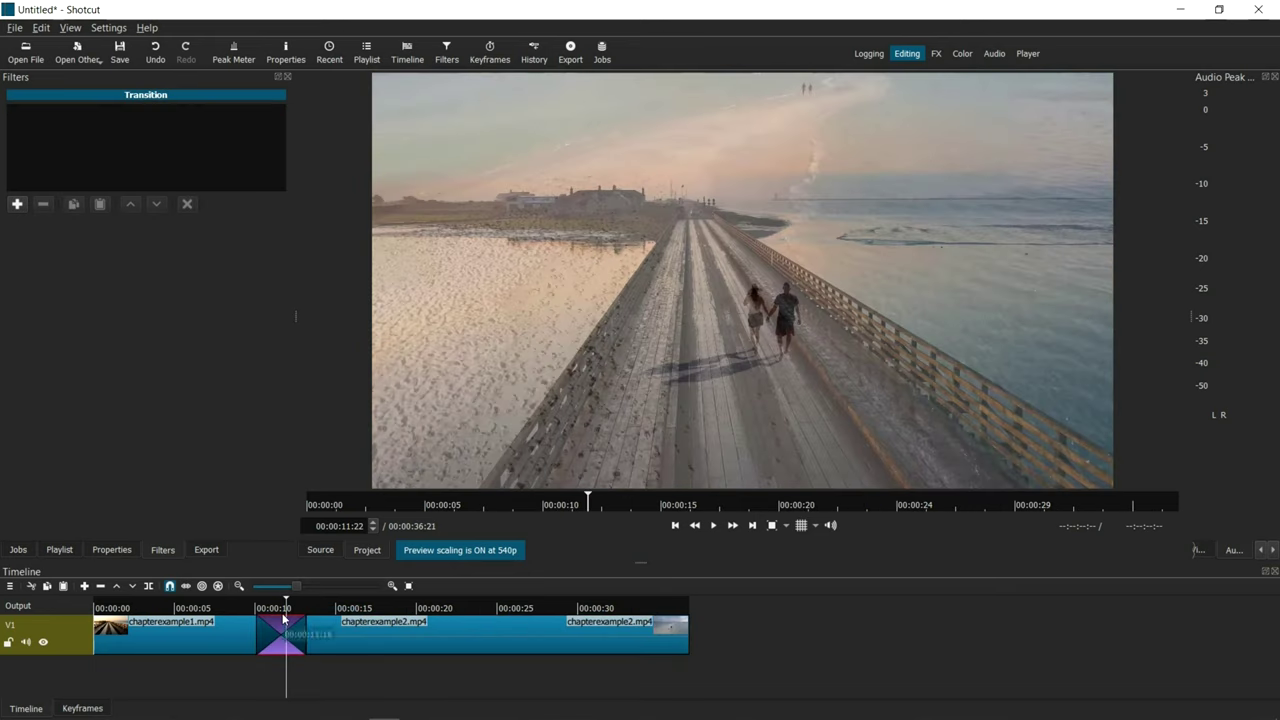
left_click(242, 610)
left_click(713, 526)
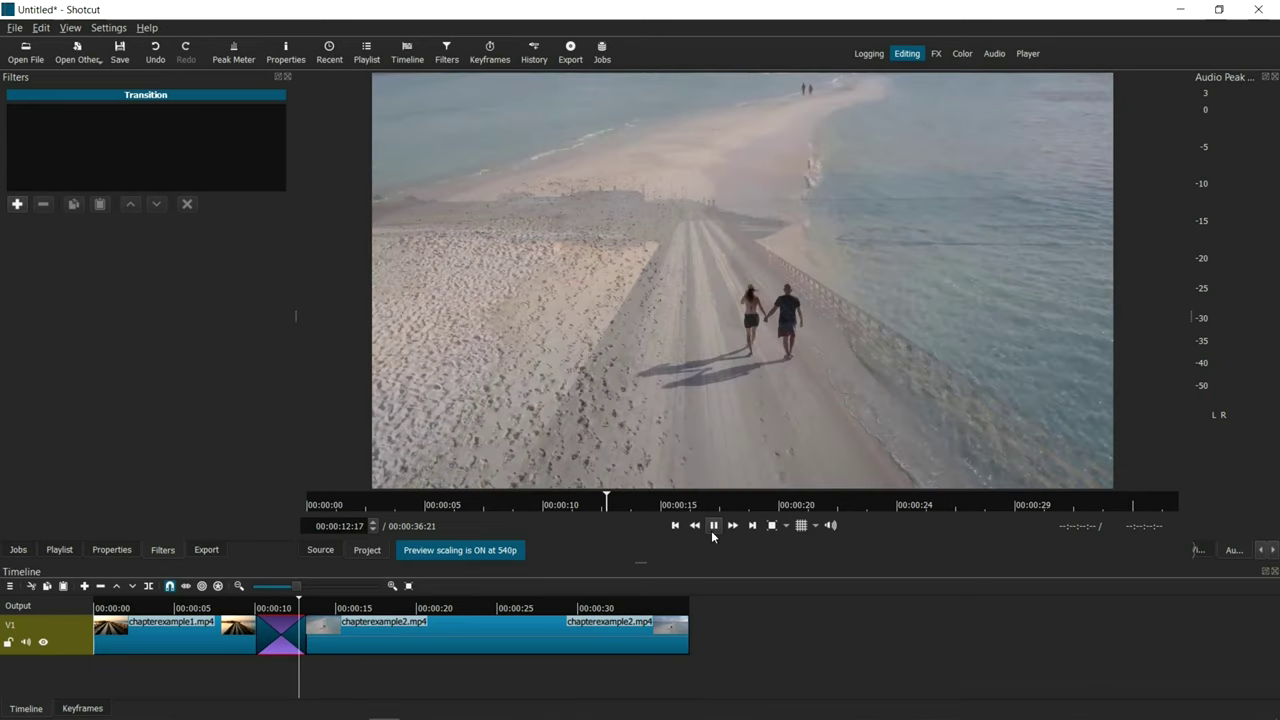
left_click(713, 527)
key("Left")
key("Left")
key("Left")
key("Left")
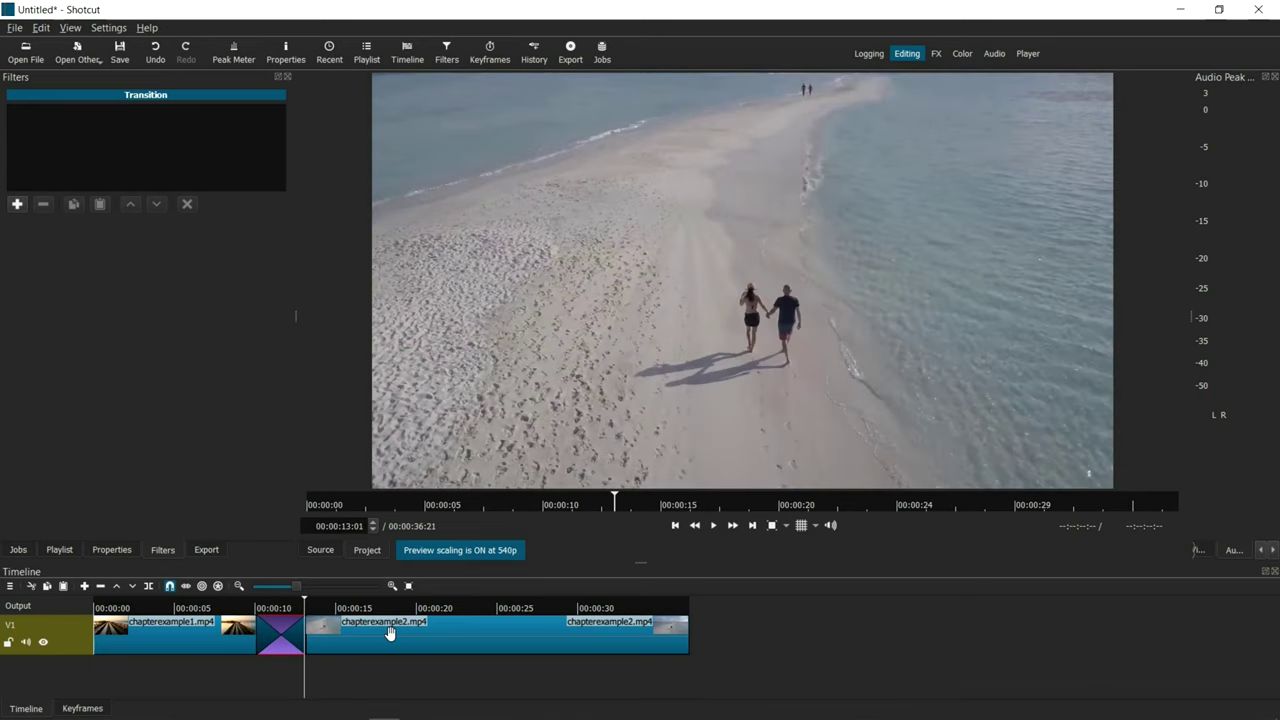
left_click(82, 636)
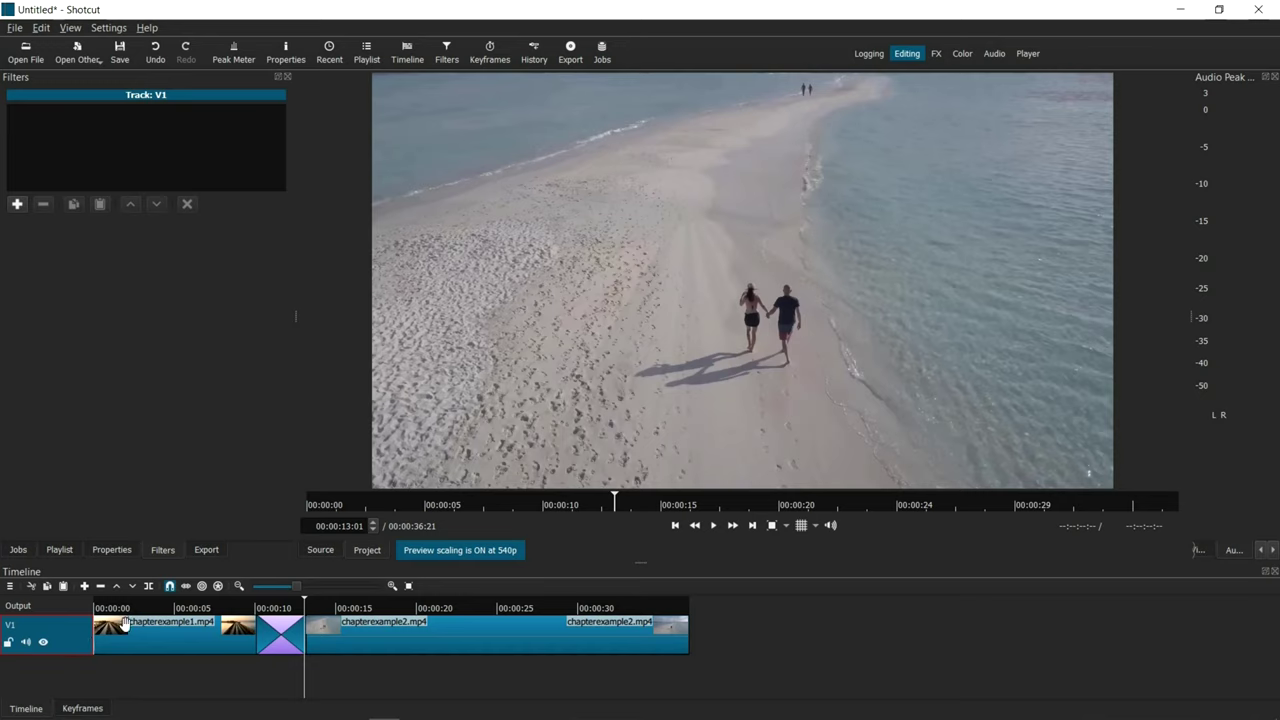
Add a Color Grading filter to track V1 and darken the shadows, keeping their tint near neutral.
left_click(17, 205)
type("co")
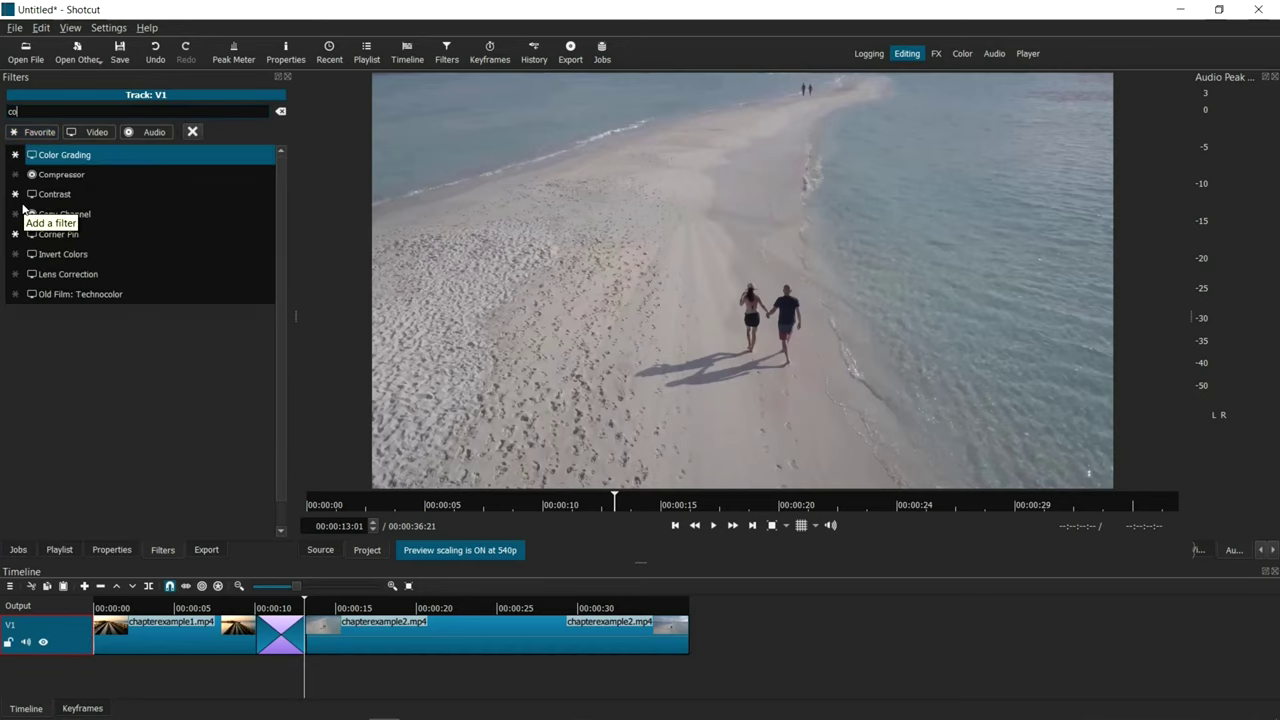
type("lor")
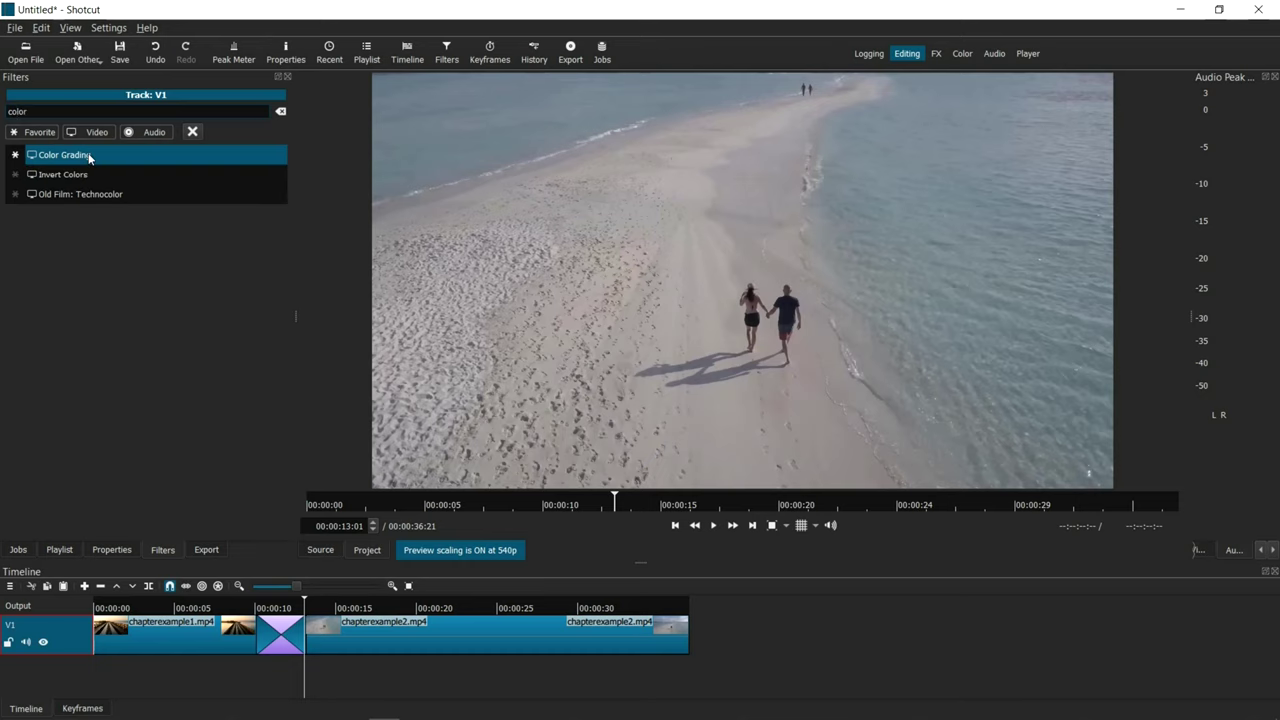
left_click(89, 157)
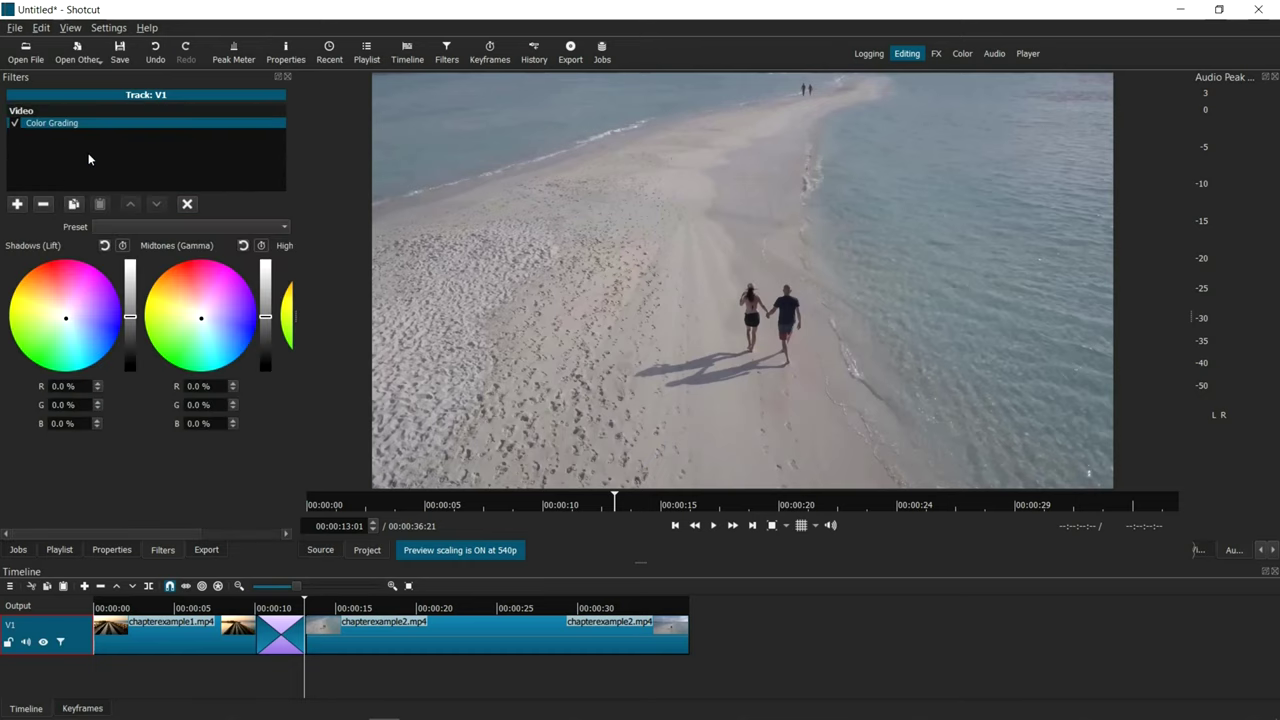
left_click(219, 607)
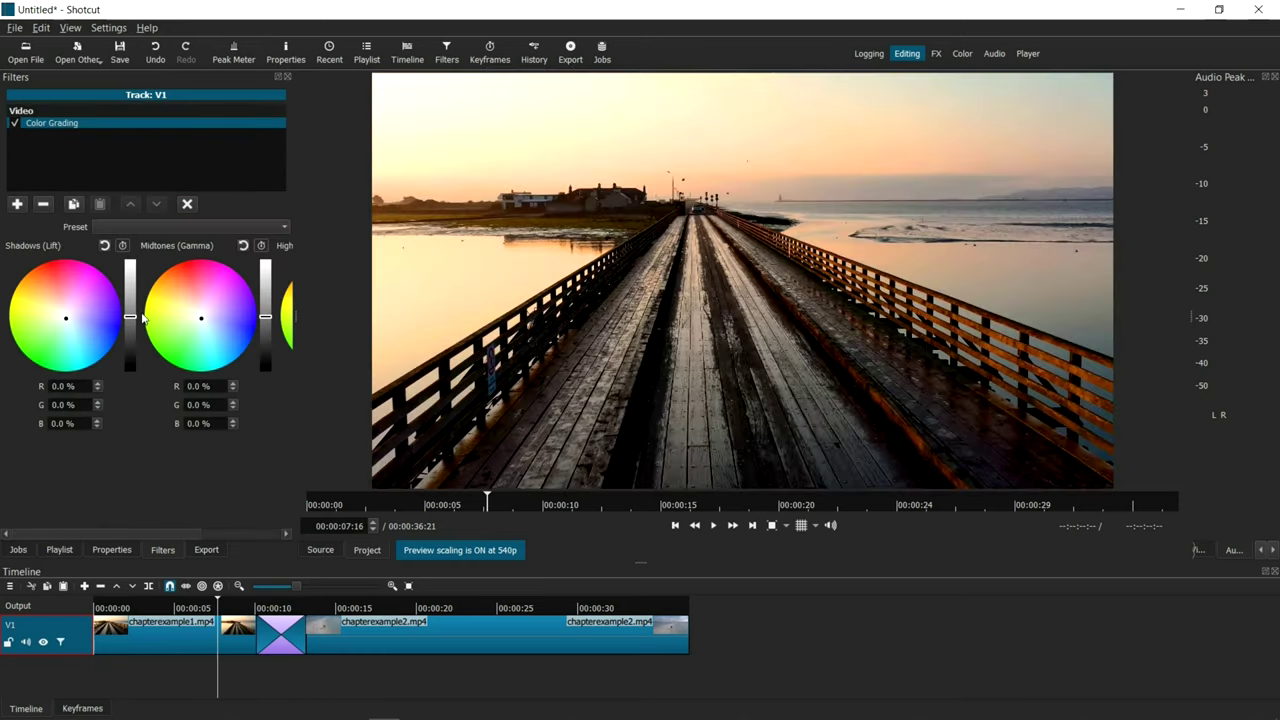
left_click(333, 607)
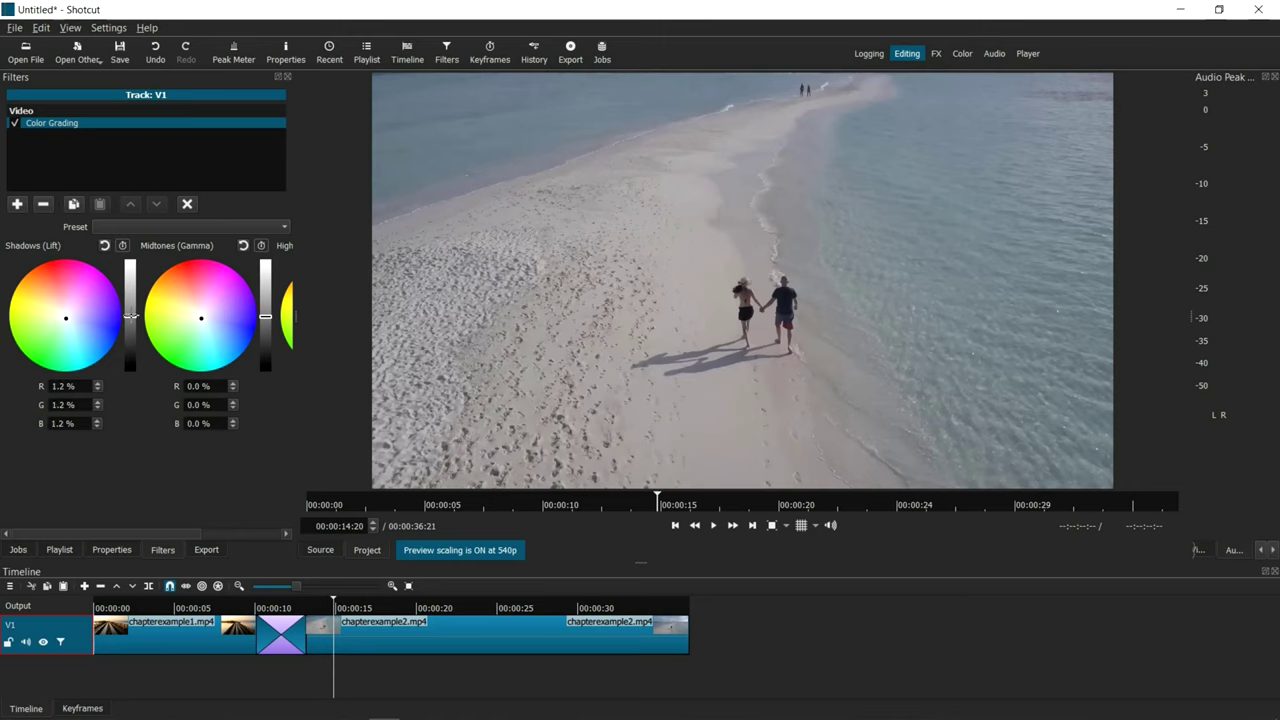
left_click_drag(129, 316, 131, 332)
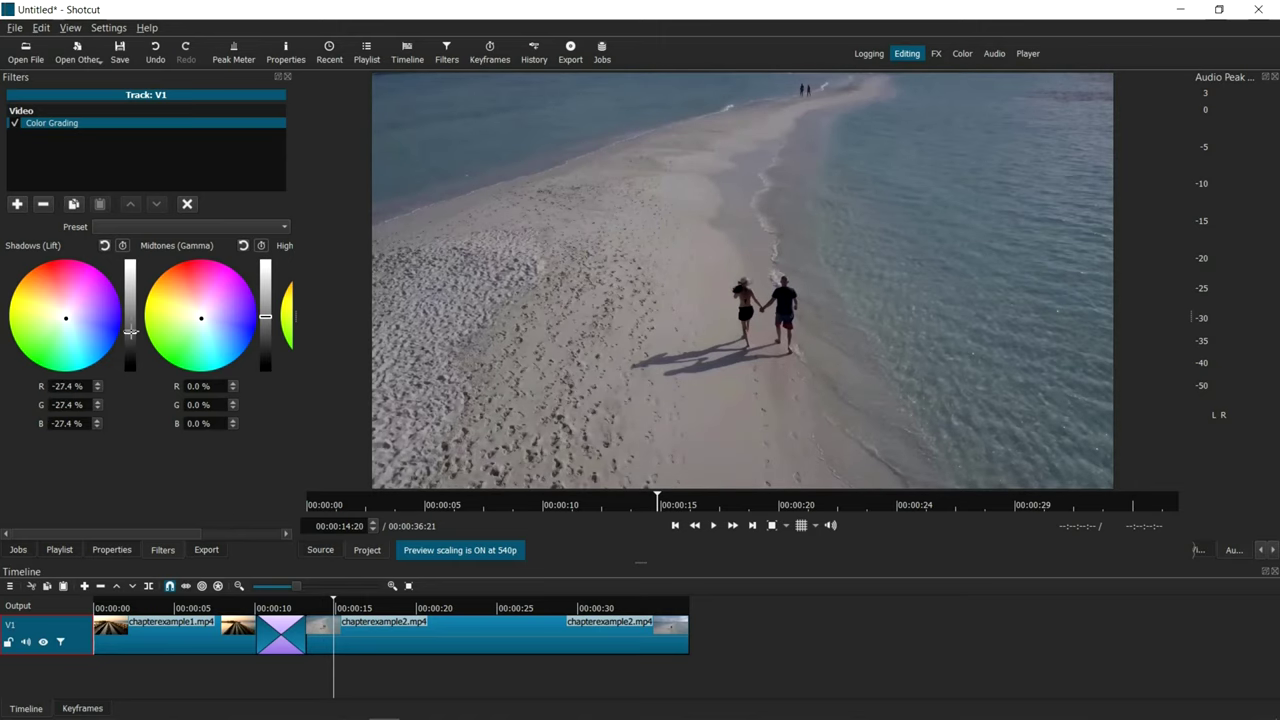
mouse_move(59, 311)
left_mouse_down()
mouse_move(60, 290)
mouse_move(46, 296)
left_mouse_up()
left_click(58, 311)
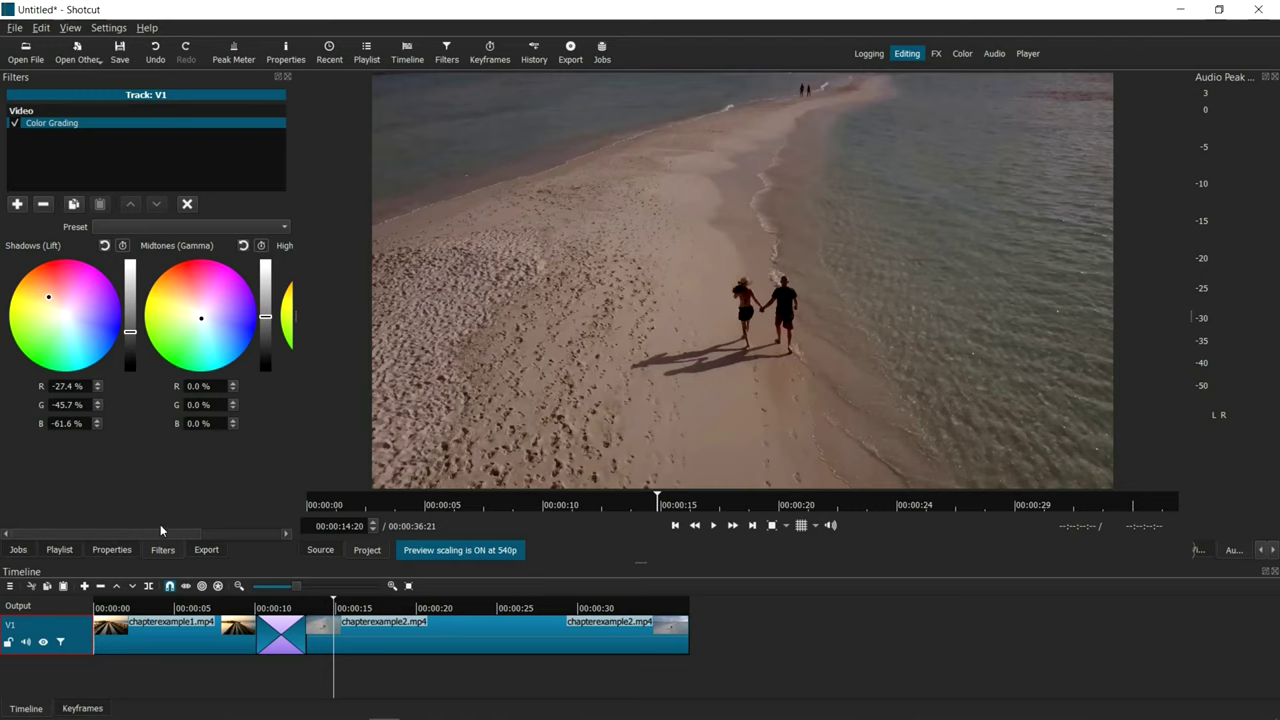
Push the highlights toward yellow (G -3.6%, B -32.1%) and play back the graded clips.
left_click_drag(163, 533, 292, 548)
mouse_move(208, 306)
left_mouse_down()
mouse_move(195, 292)
mouse_move(202, 309)
left_mouse_up()
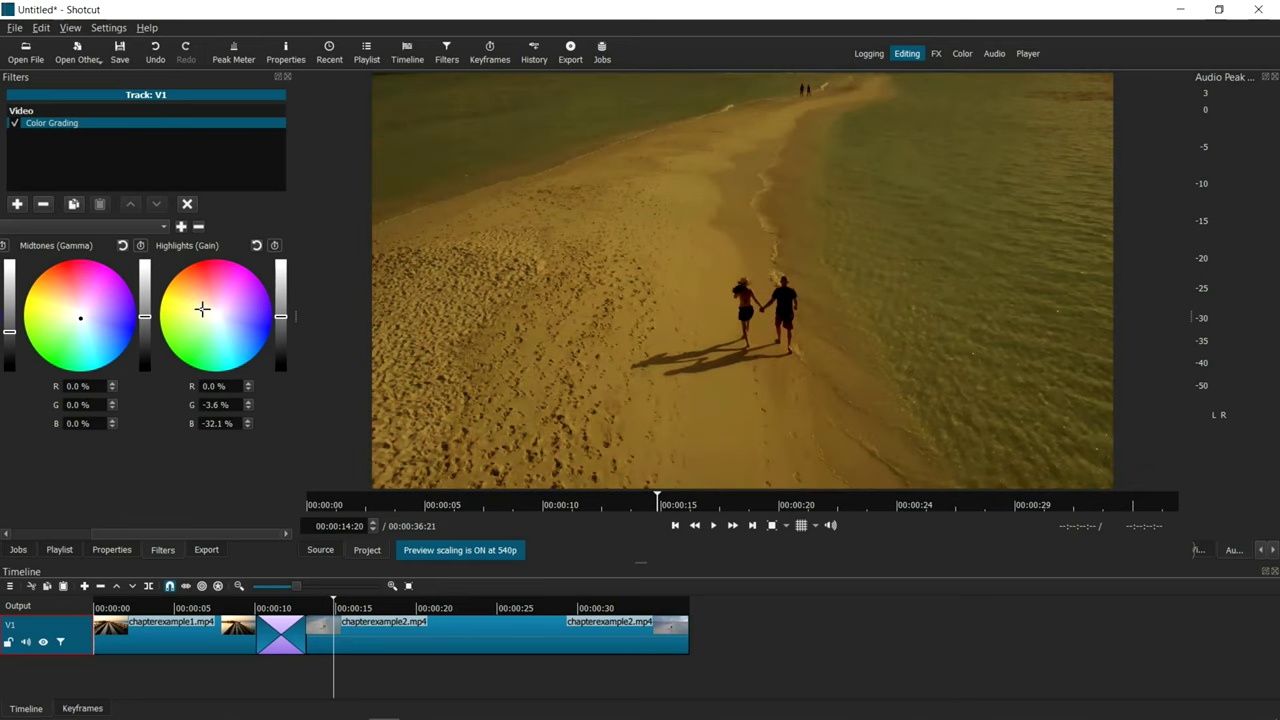
left_click(246, 607)
left_click(713, 525)
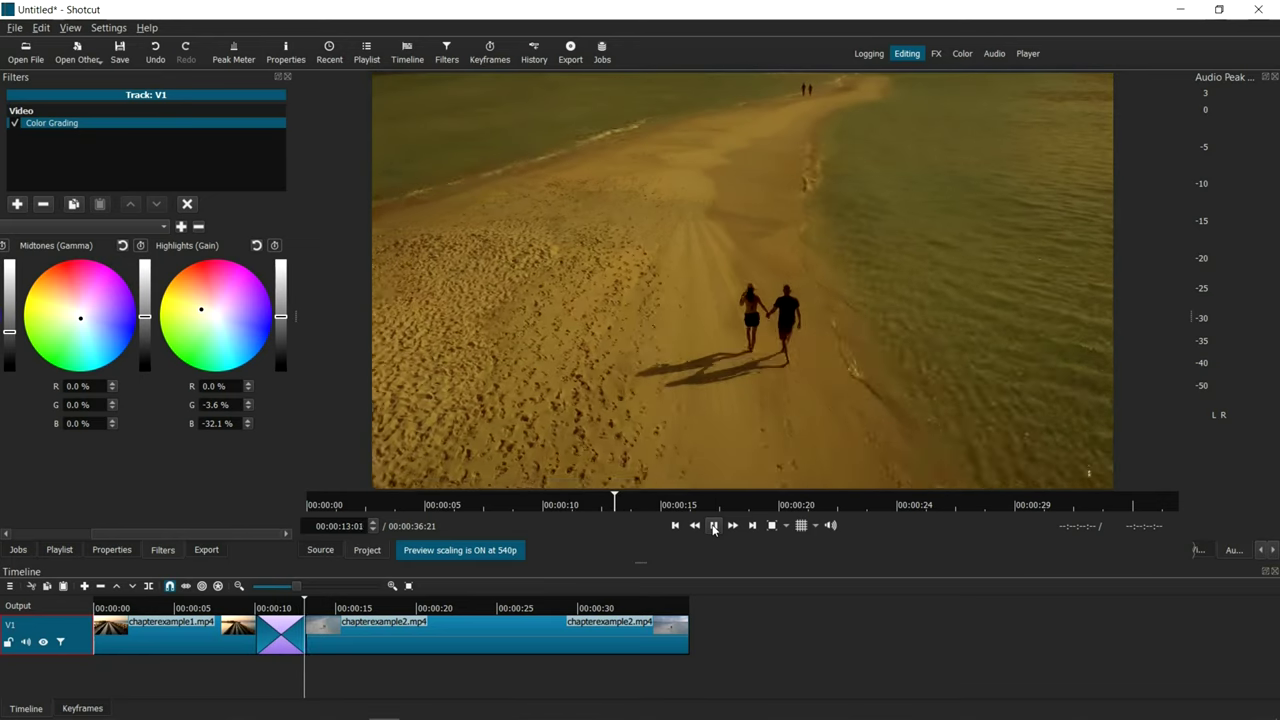
left_click(713, 525)
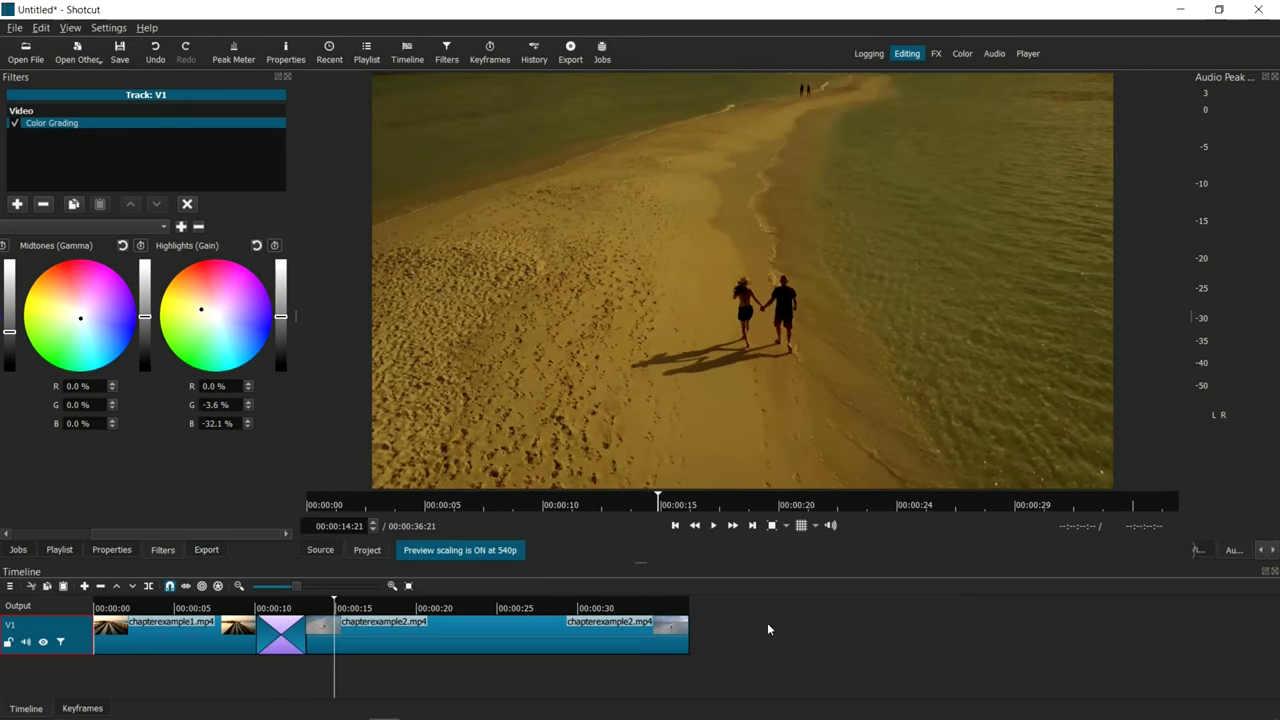
key("Left")
key("Left")
key("Left")
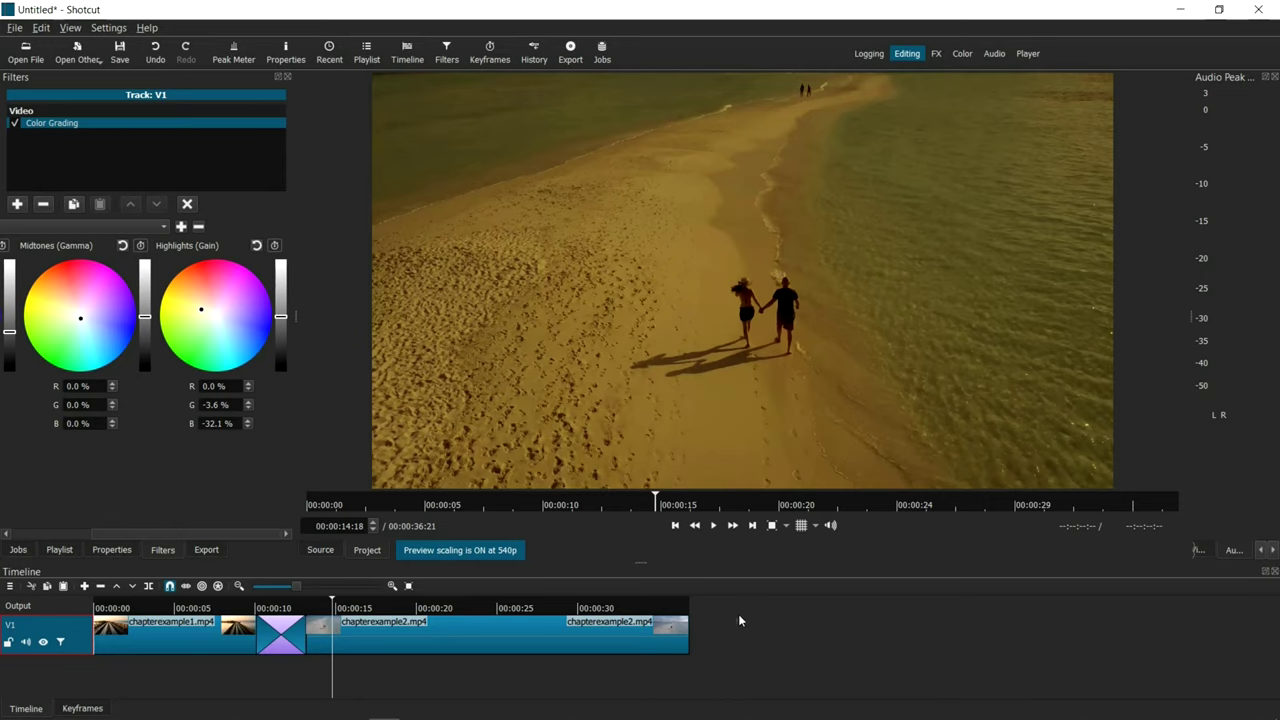
left_click(15, 27)
Save As Chapter01 inside the Desktop\Shortcuts folder.
left_click(65, 140)
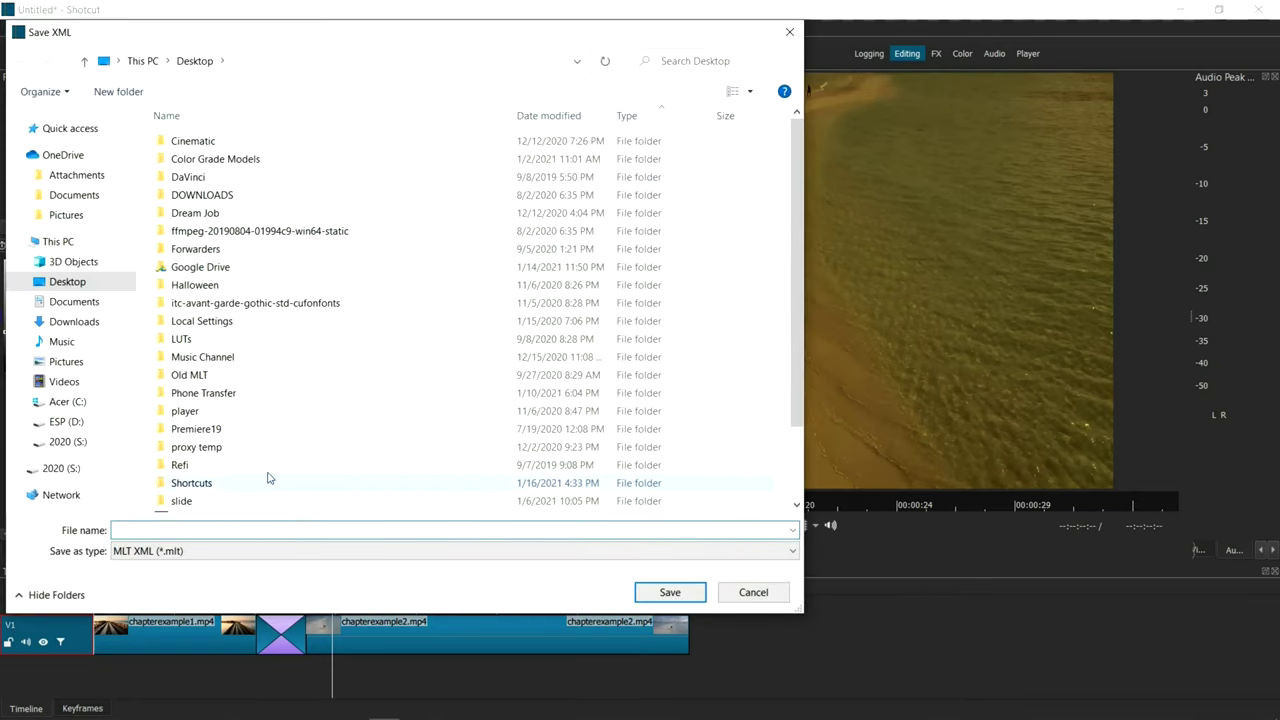
double_click(218, 485)
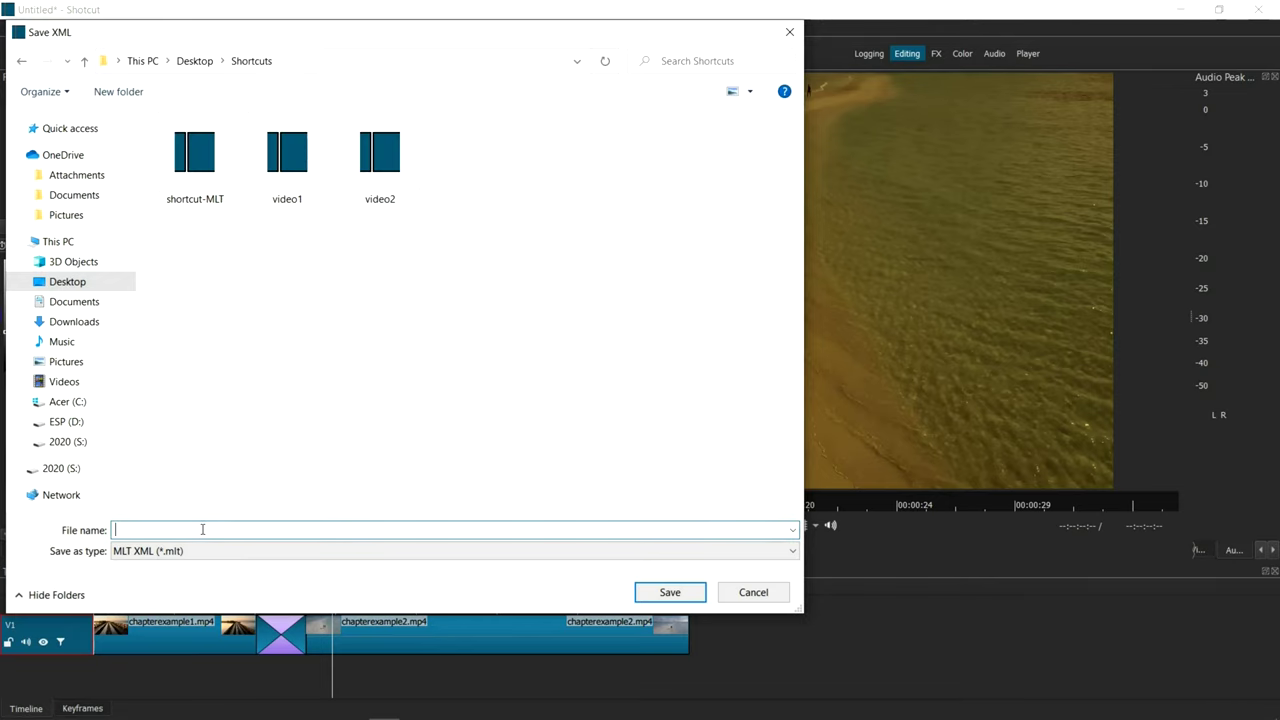
type("Chapter")
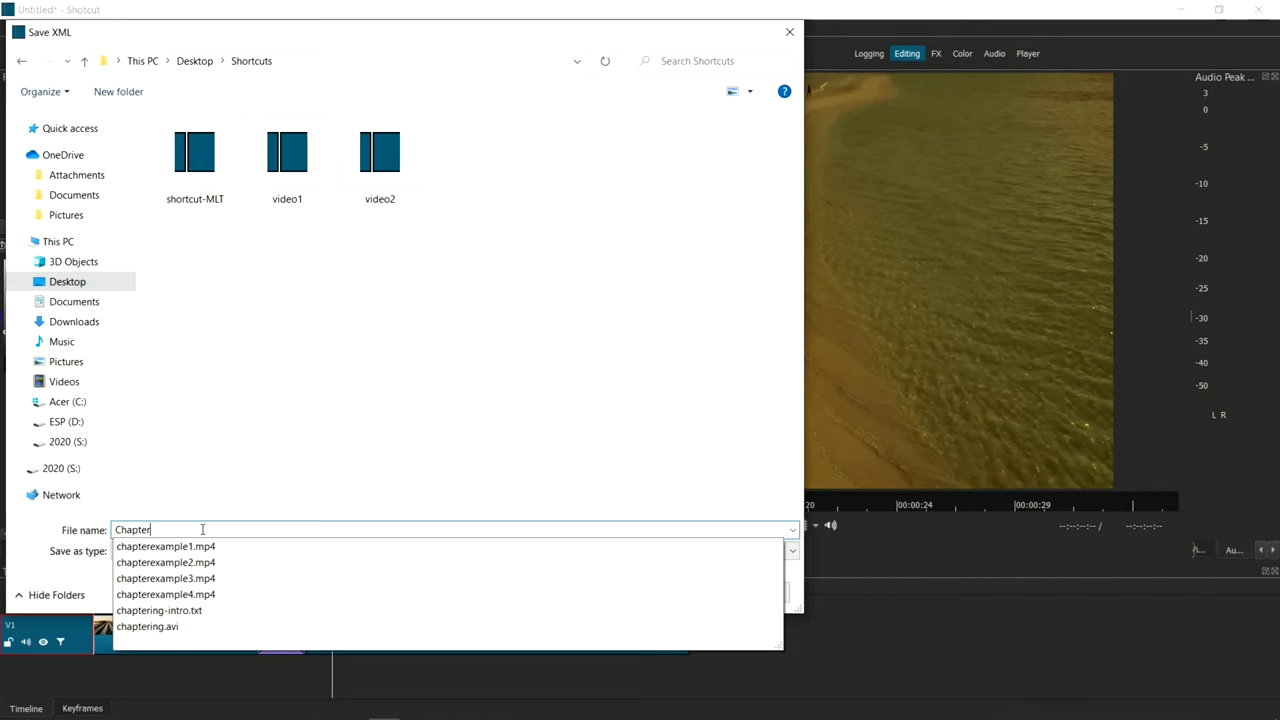
type("01")
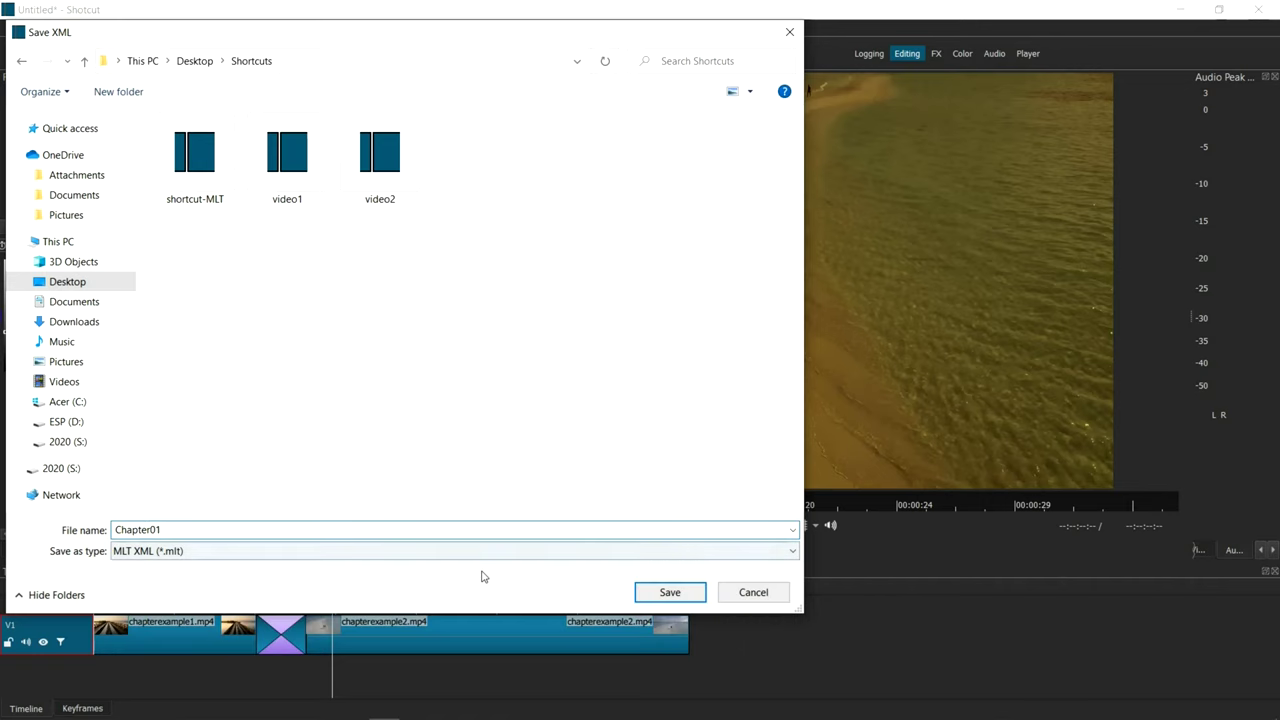
left_click(670, 592)
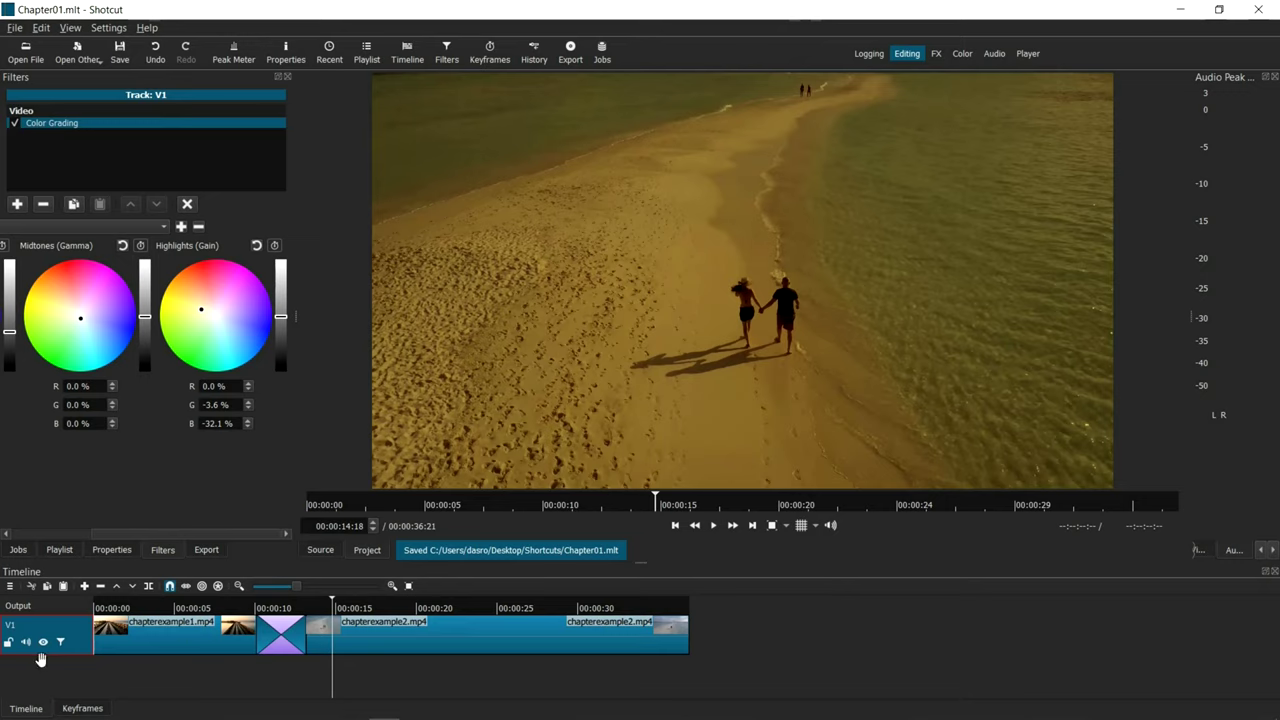
Delete chapterexample1, the transition and chapterexample2 from the timeline.
left_click(158, 638)
key("z")
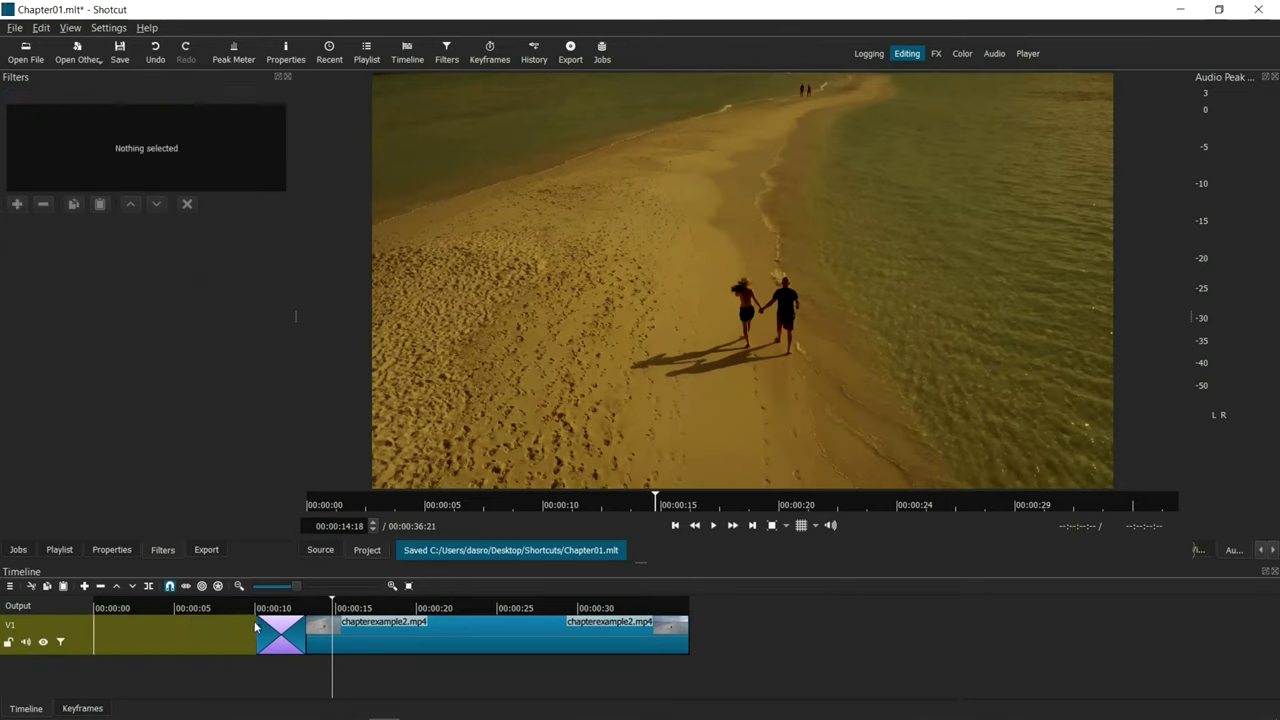
left_click(278, 627)
key("z")
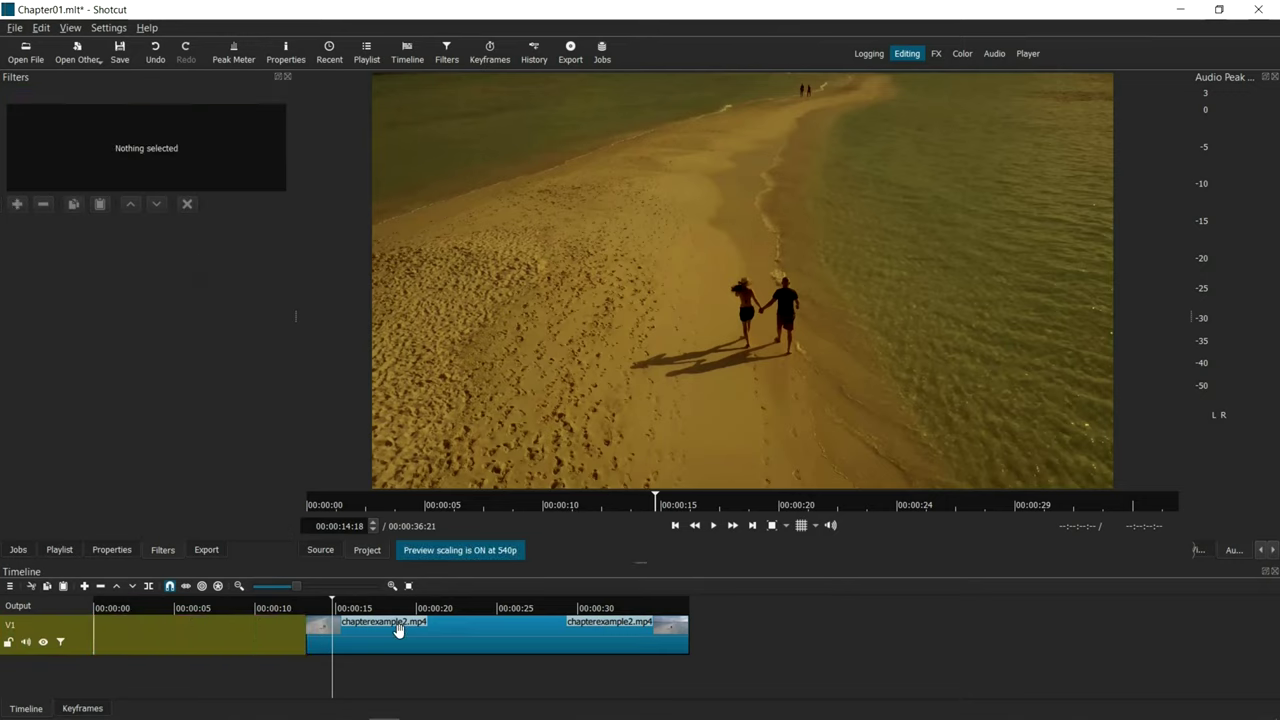
left_click(398, 628)
key("z")
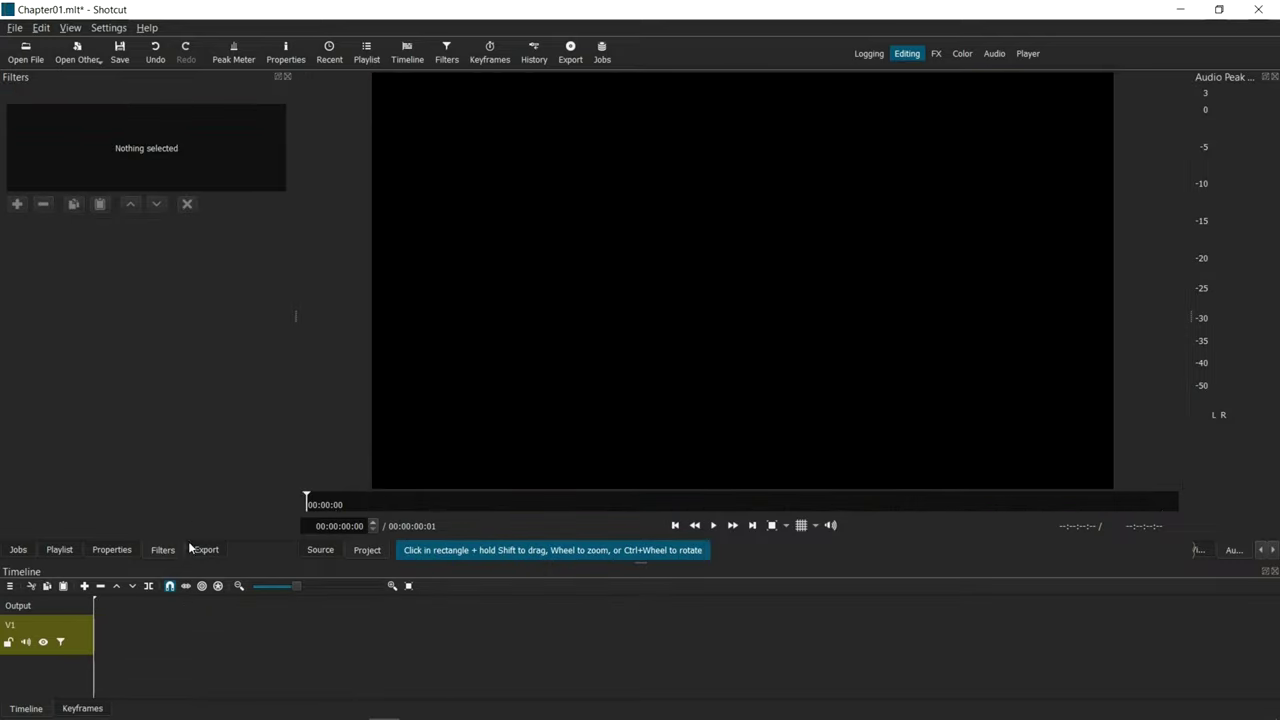
Place chapterexample3.mp4 then chapterexample4.mp4 on track V1 from the Playlist.
left_click(60, 550)
left_click_drag(142, 178, 258, 641)
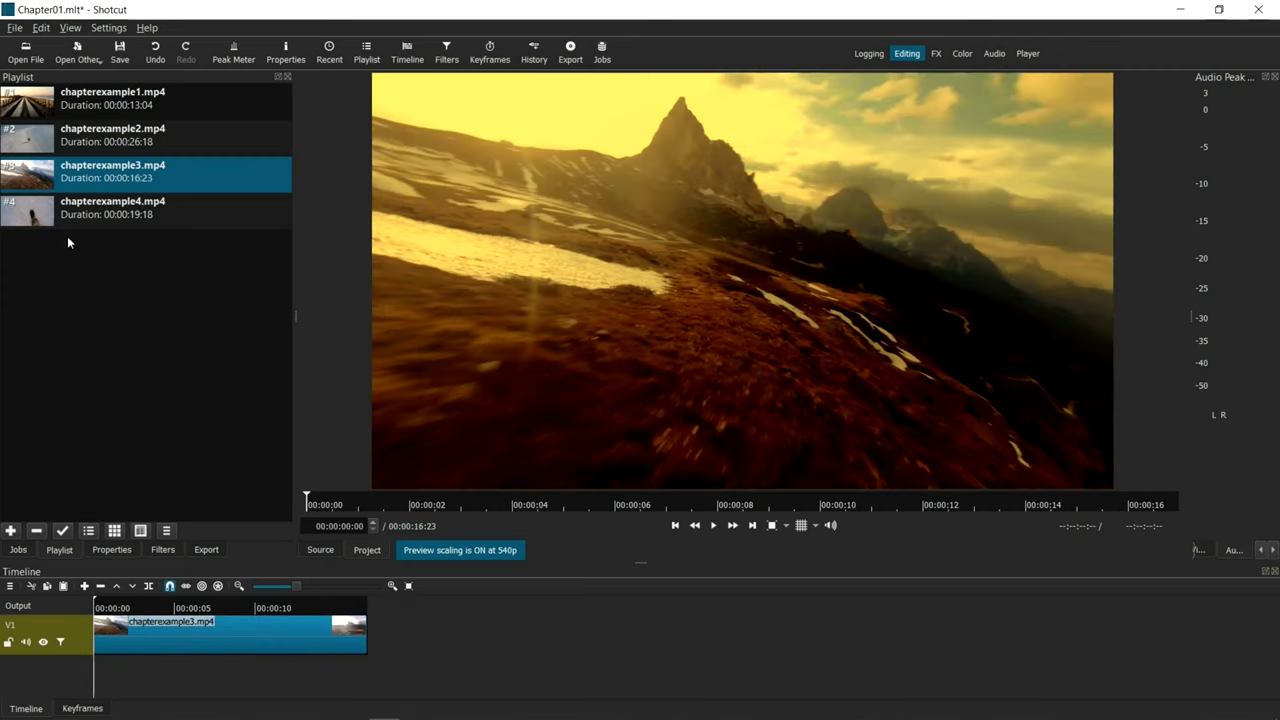
left_click_drag(43, 222, 485, 642)
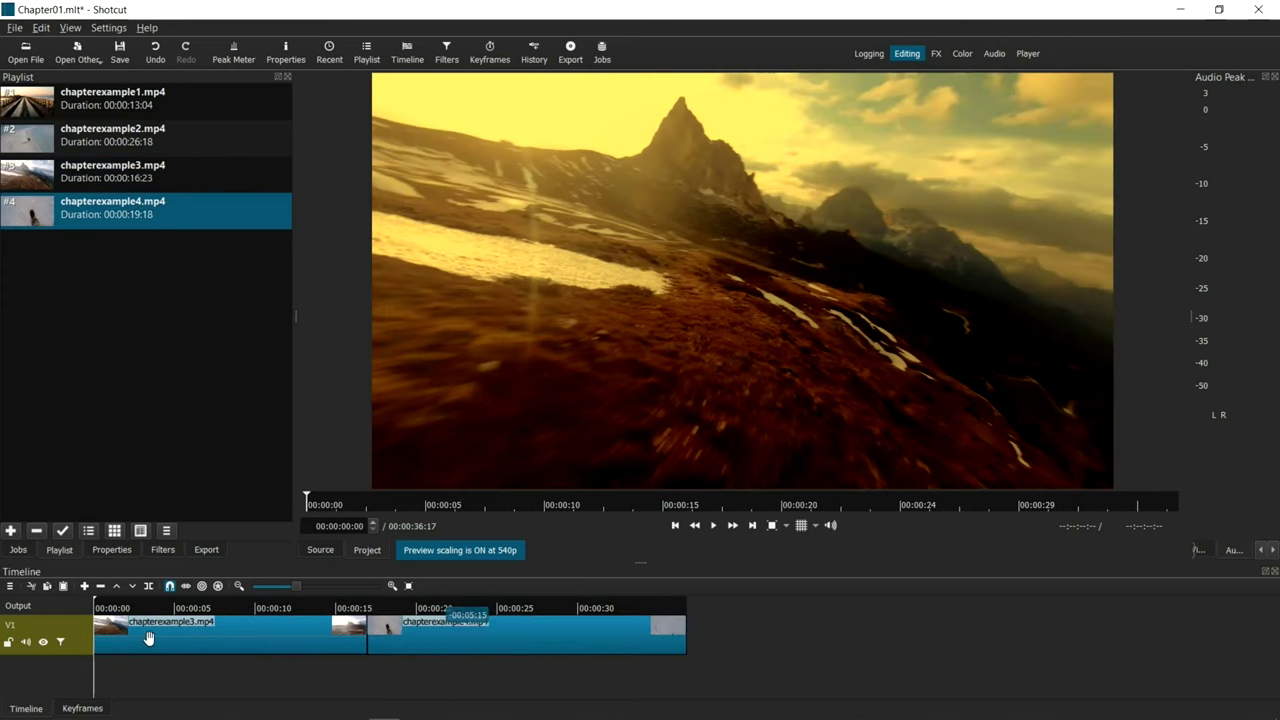
left_click(84, 646)
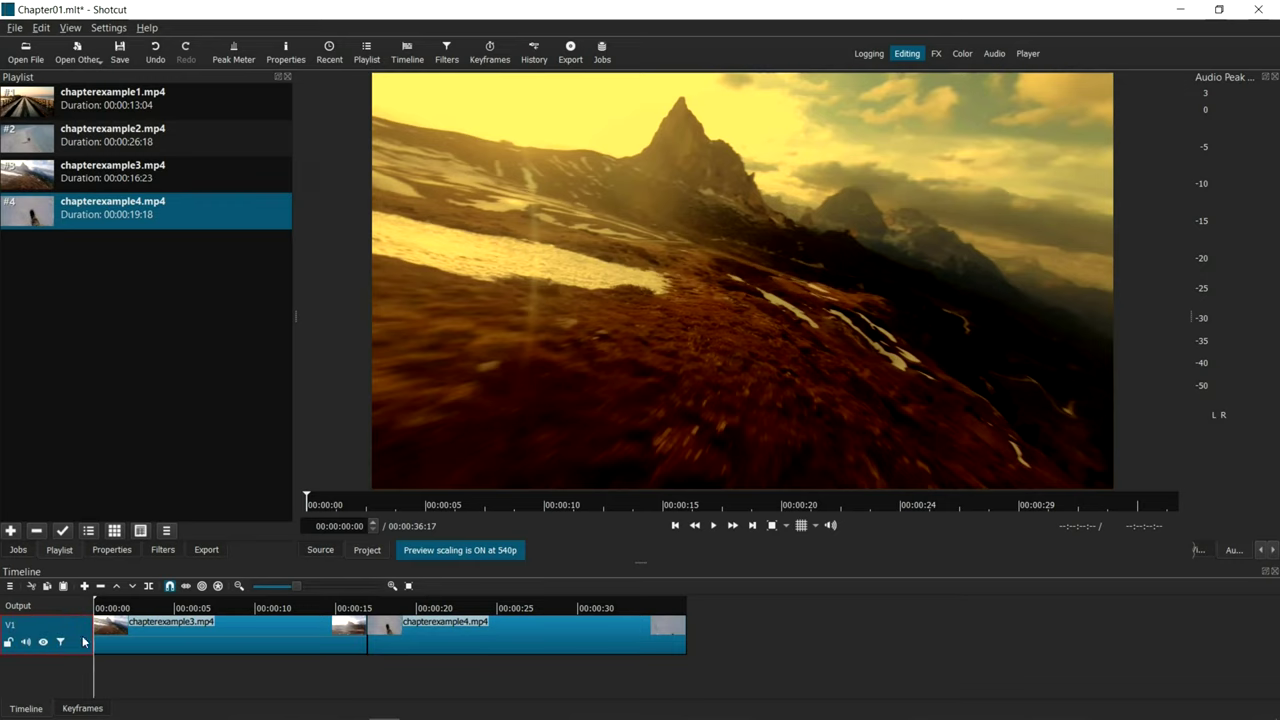
left_click(158, 550)
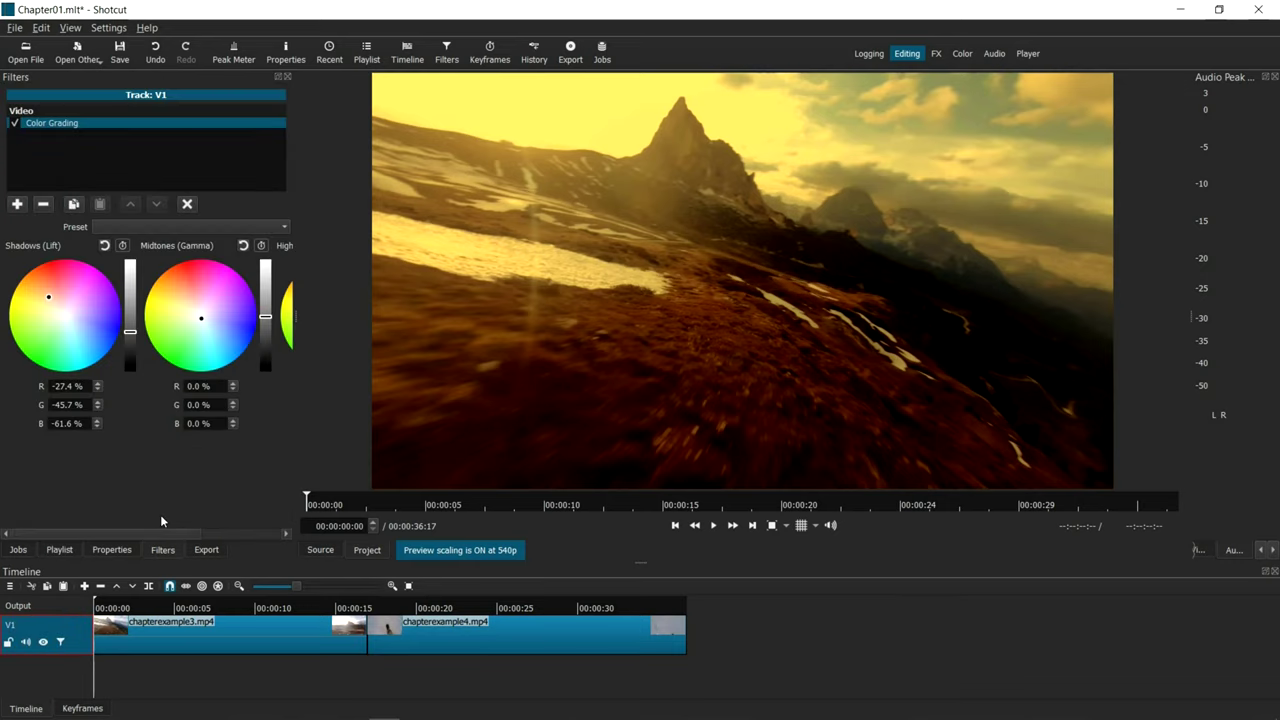
Remove the Color Grading filter from V1 and preview the cut between the clips.
left_click(43, 205)
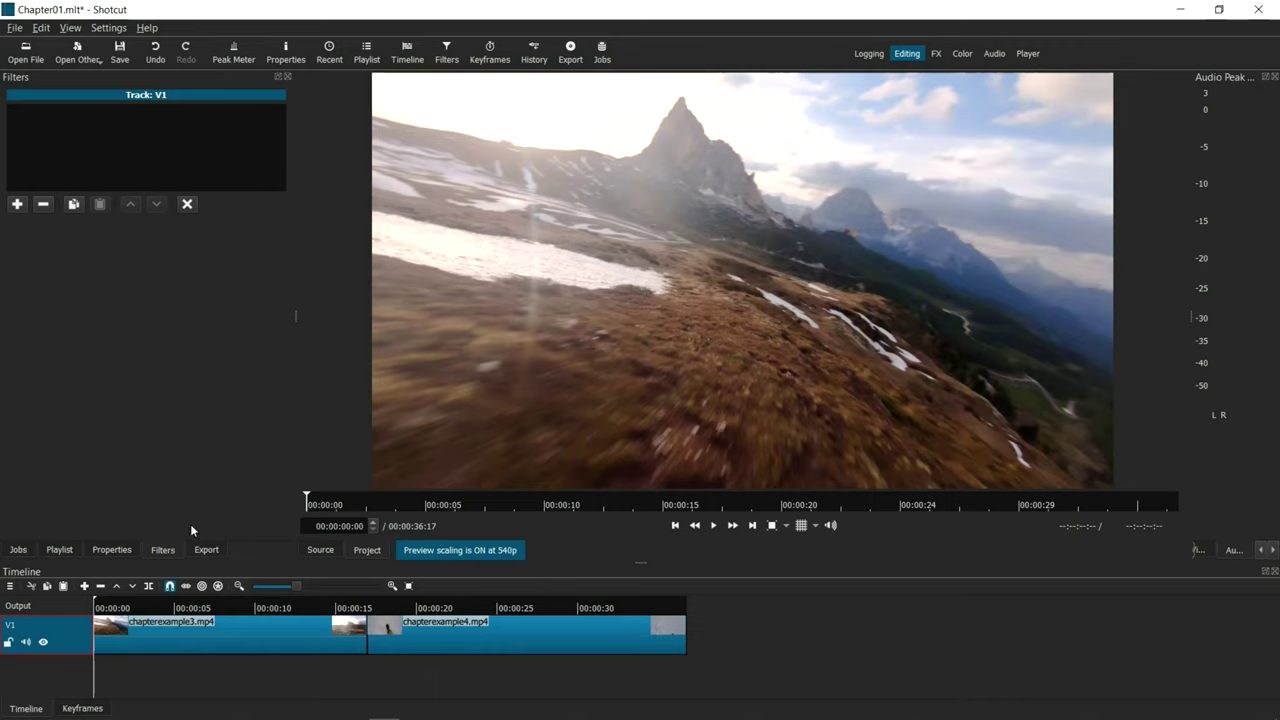
left_click(305, 606)
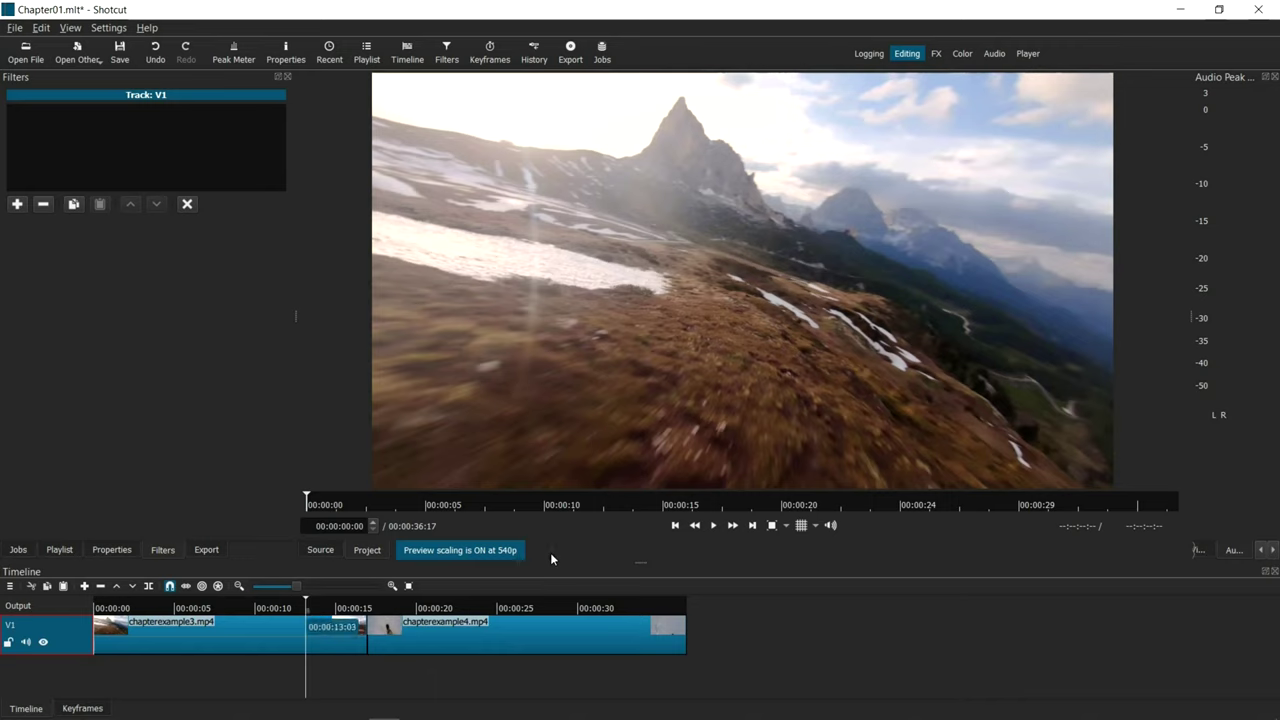
left_click(713, 526)
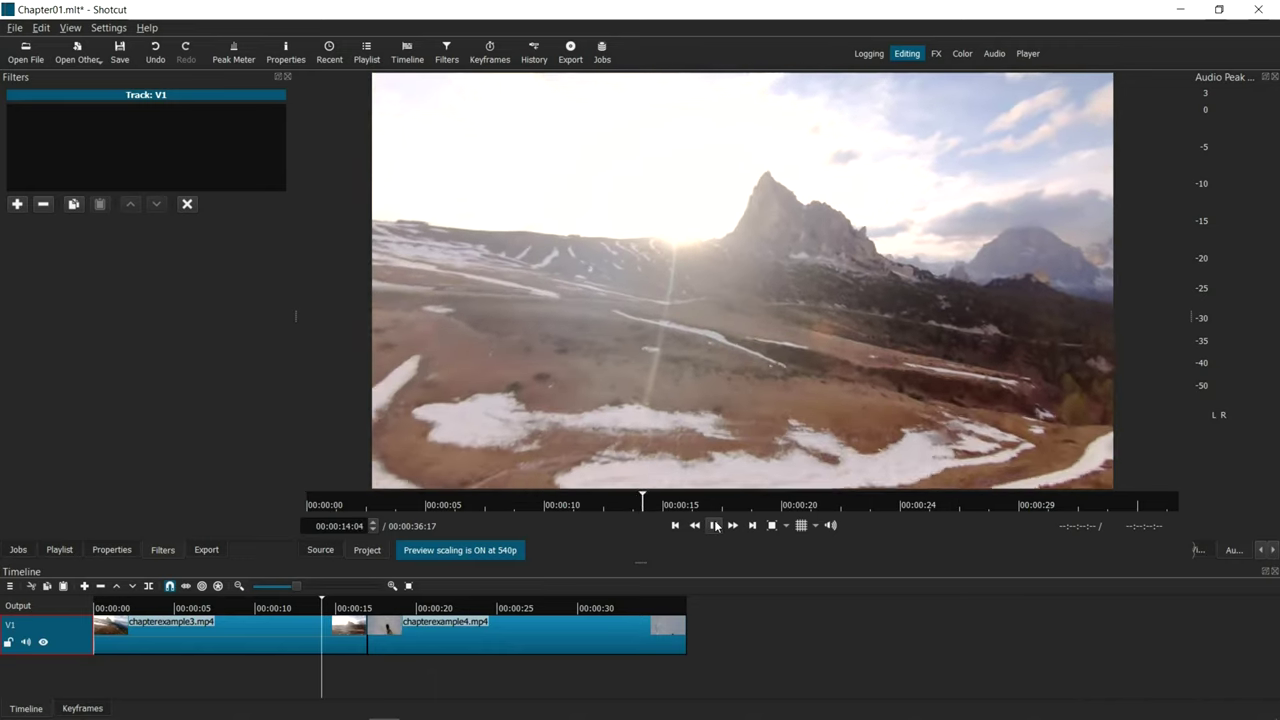
left_click(713, 526)
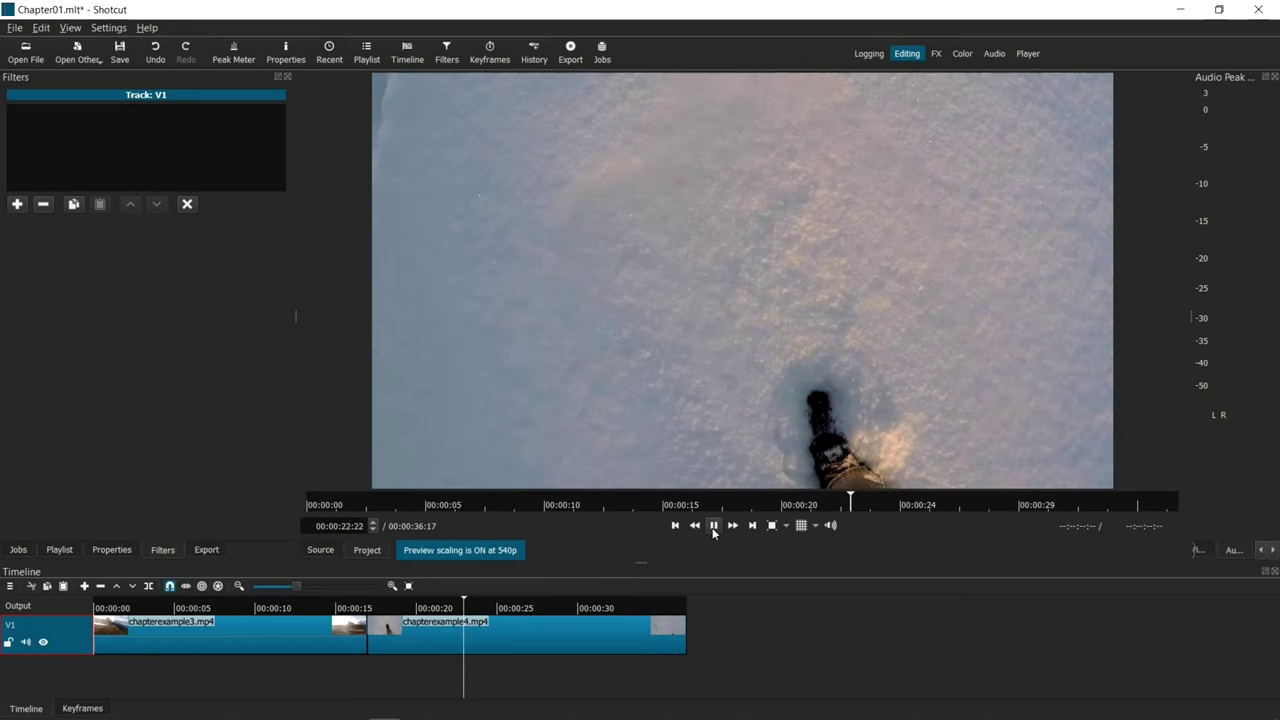
left_click(713, 526)
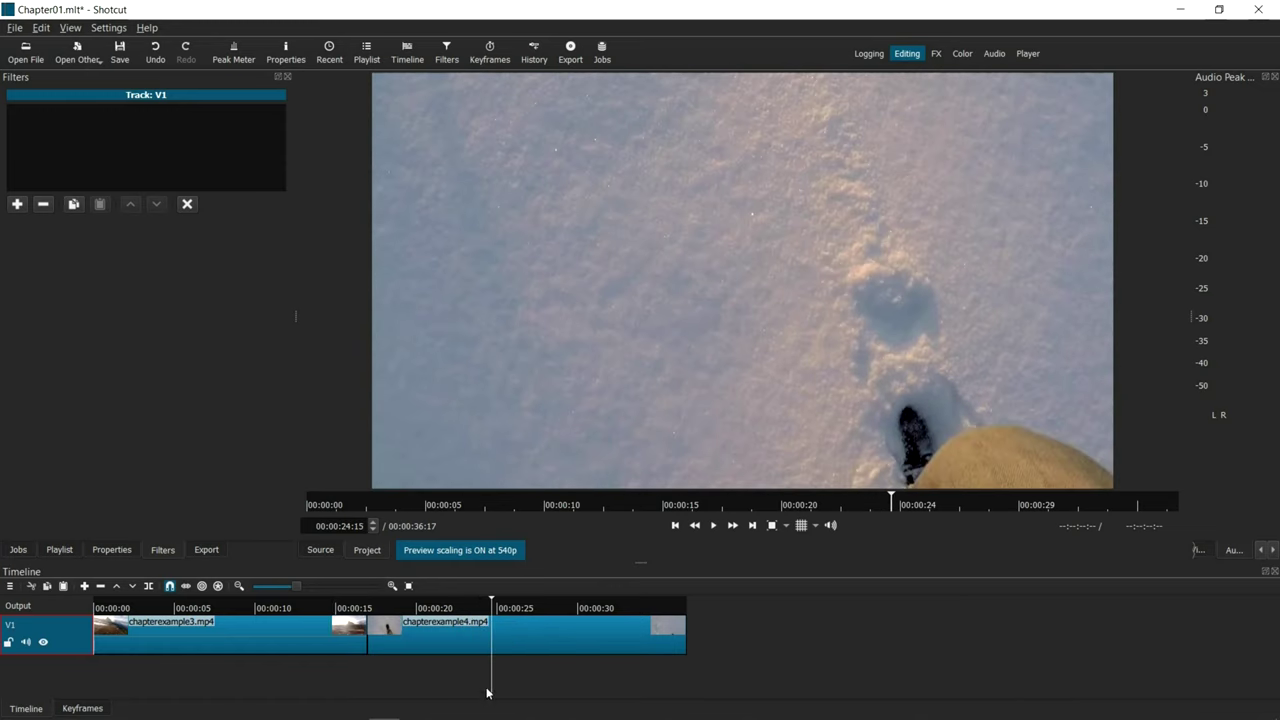
Drag chapterexample4 onto the end of chapterexample3 to form a transition and play through it.
left_click(517, 640)
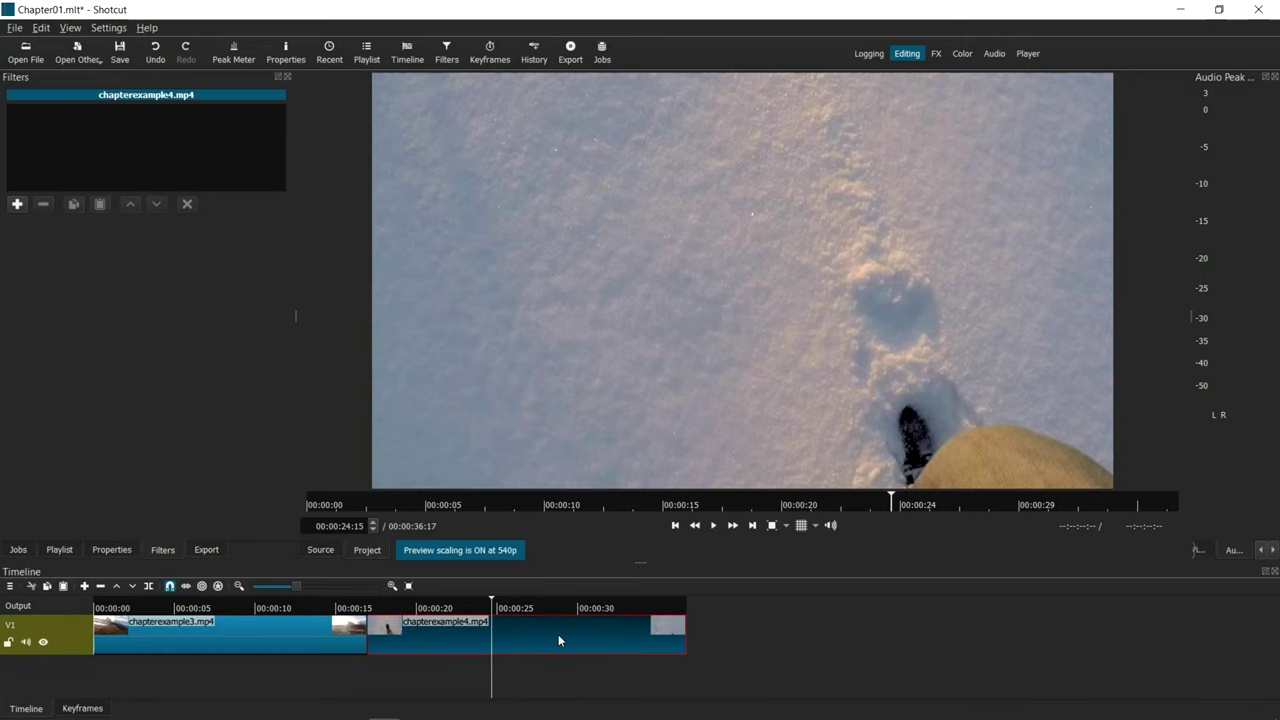
left_click_drag(558, 638, 509, 636)
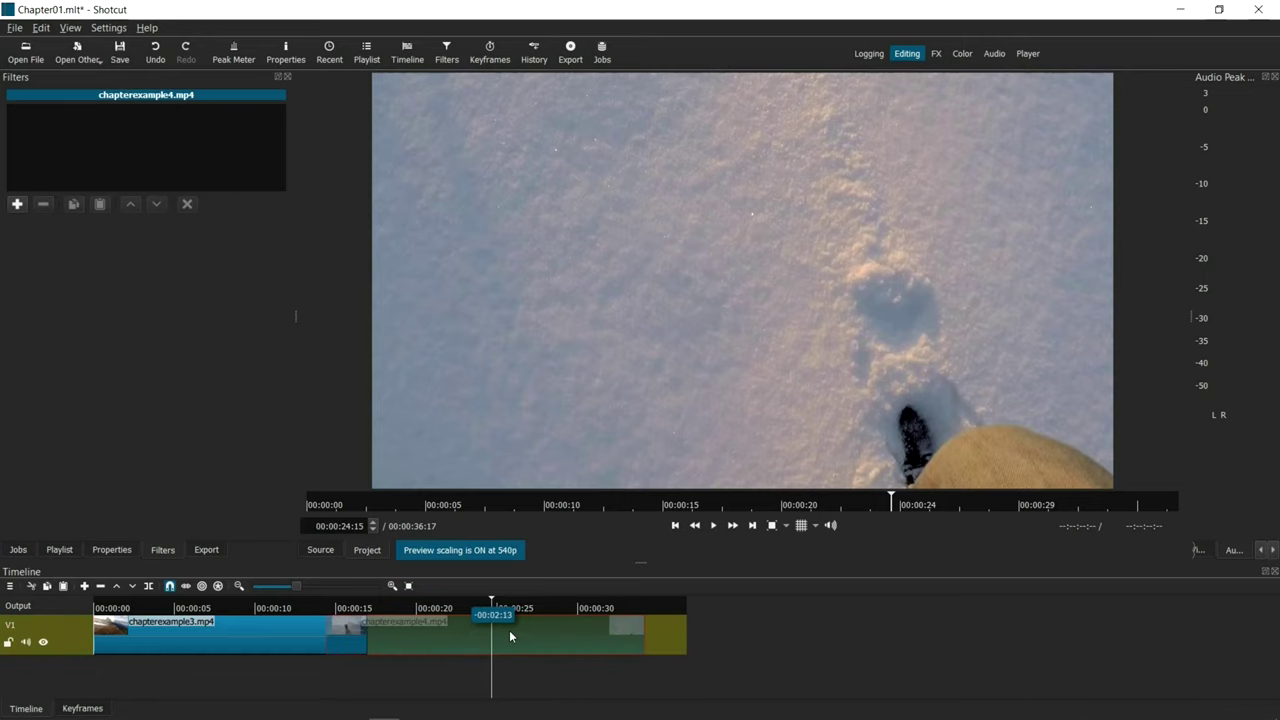
left_click_drag(403, 643, 358, 628)
left_click(346, 607)
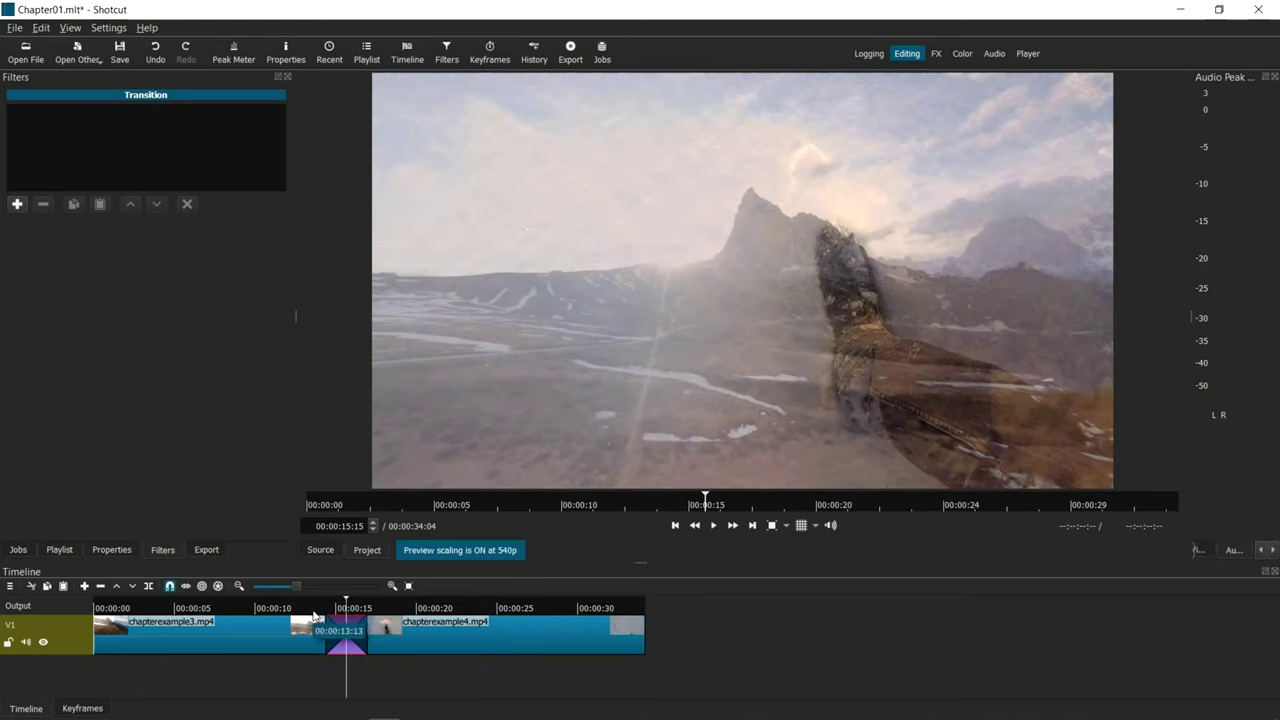
left_click(313, 612)
left_click(713, 525)
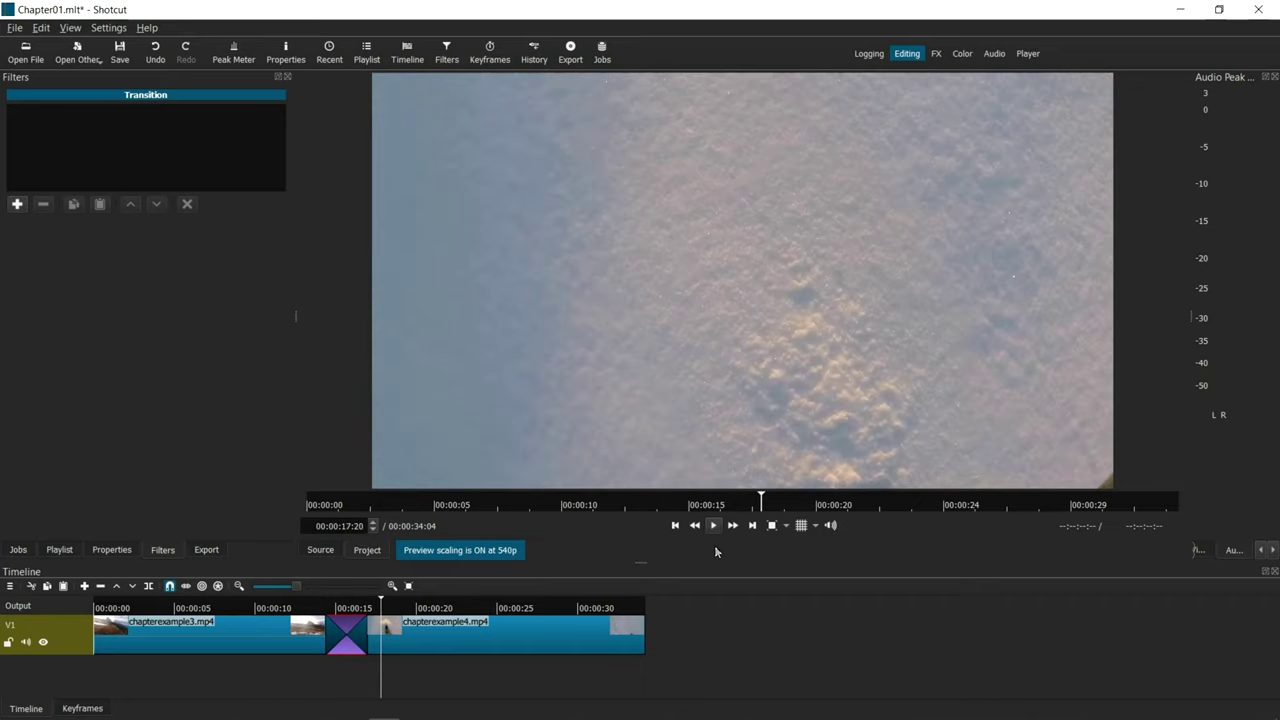
key("space")
left_click(81, 646)
Add a Color Grading filter to V1 and shift the shadows away from red and green.
left_click(18, 204)
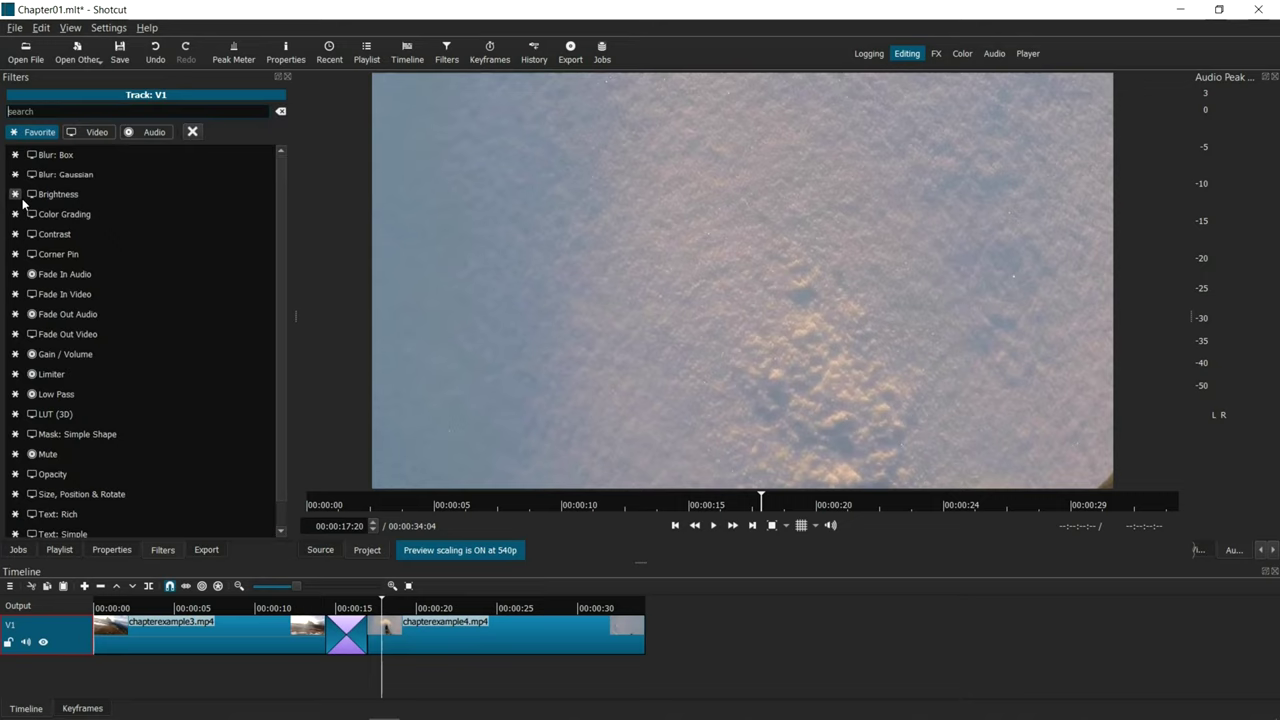
type("c")
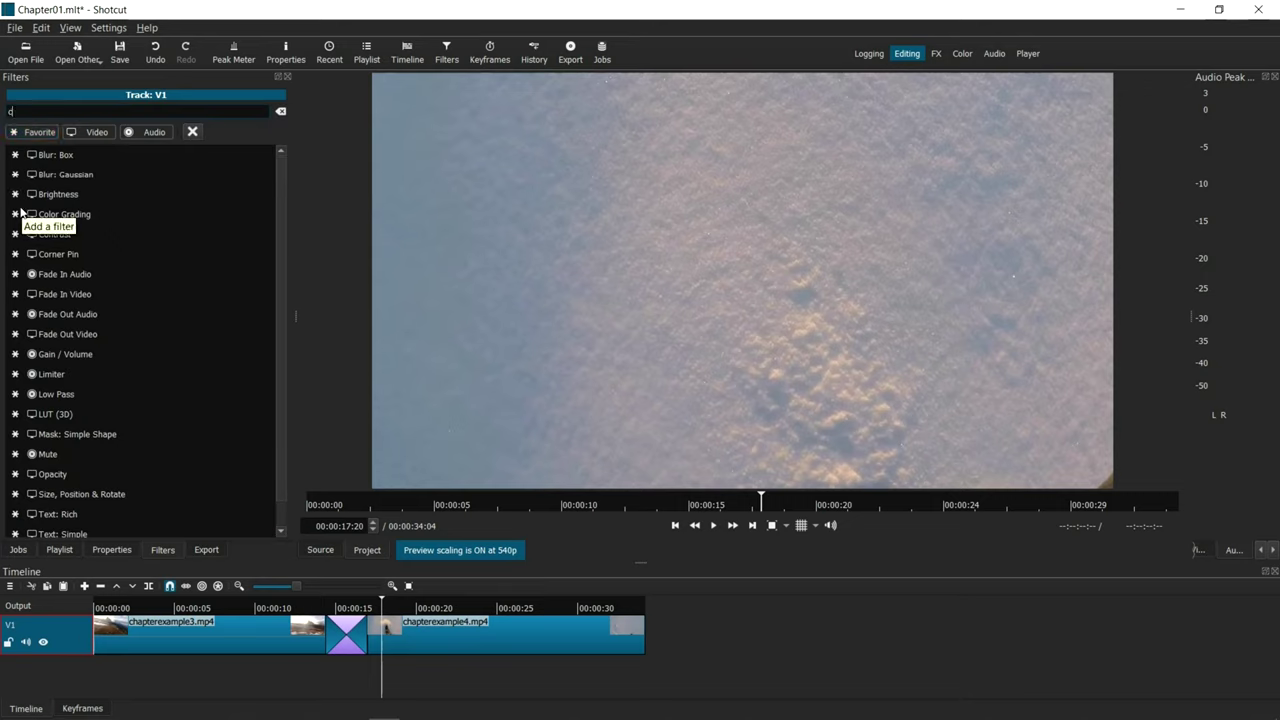
type("olor")
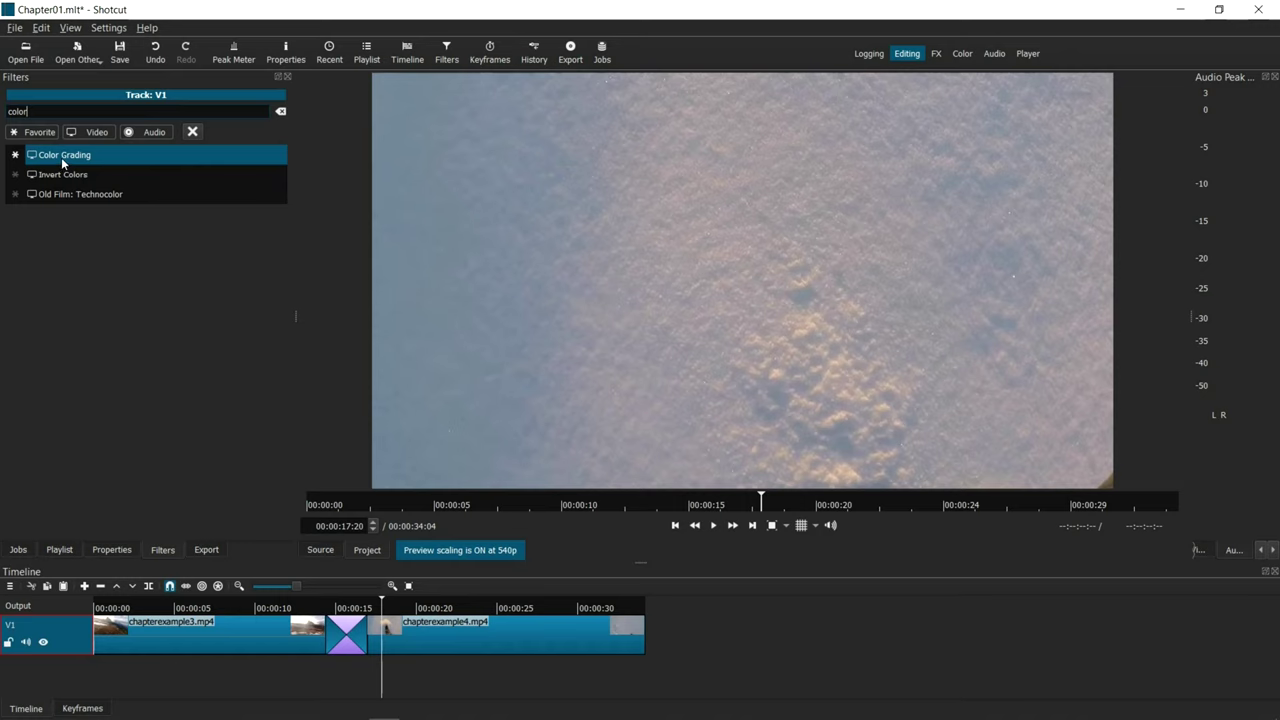
left_click(62, 160)
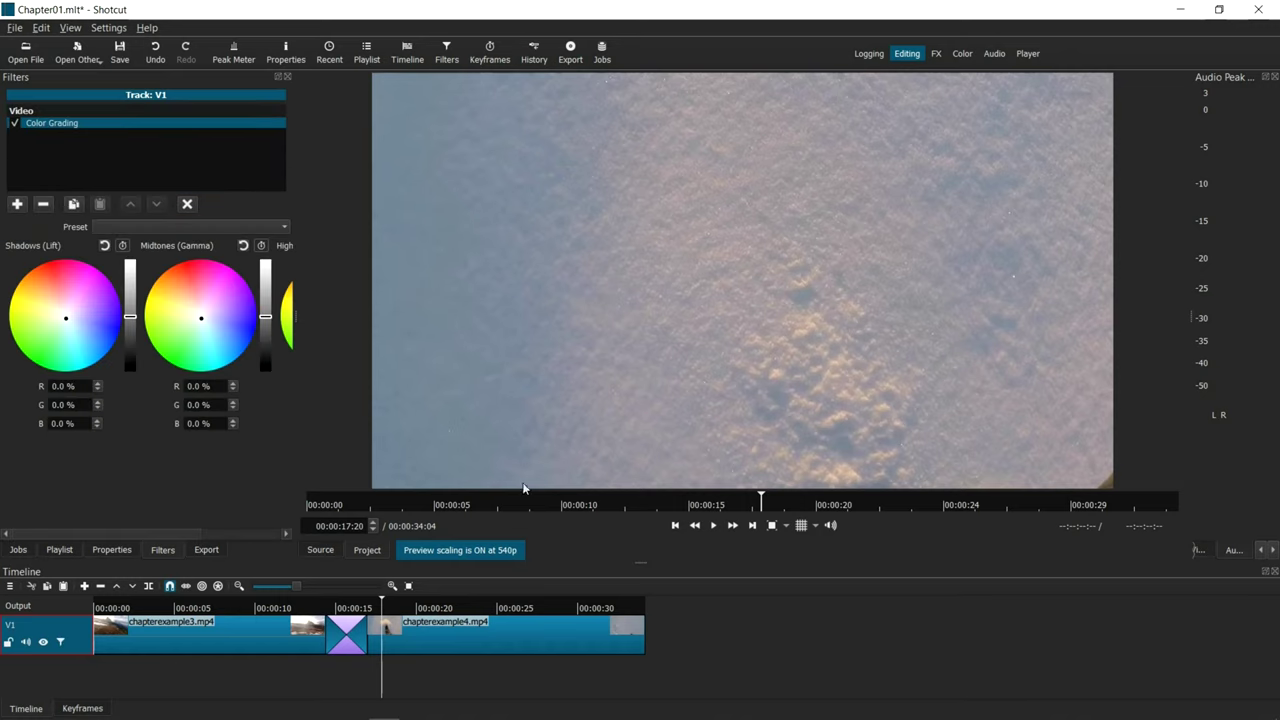
left_click(93, 312)
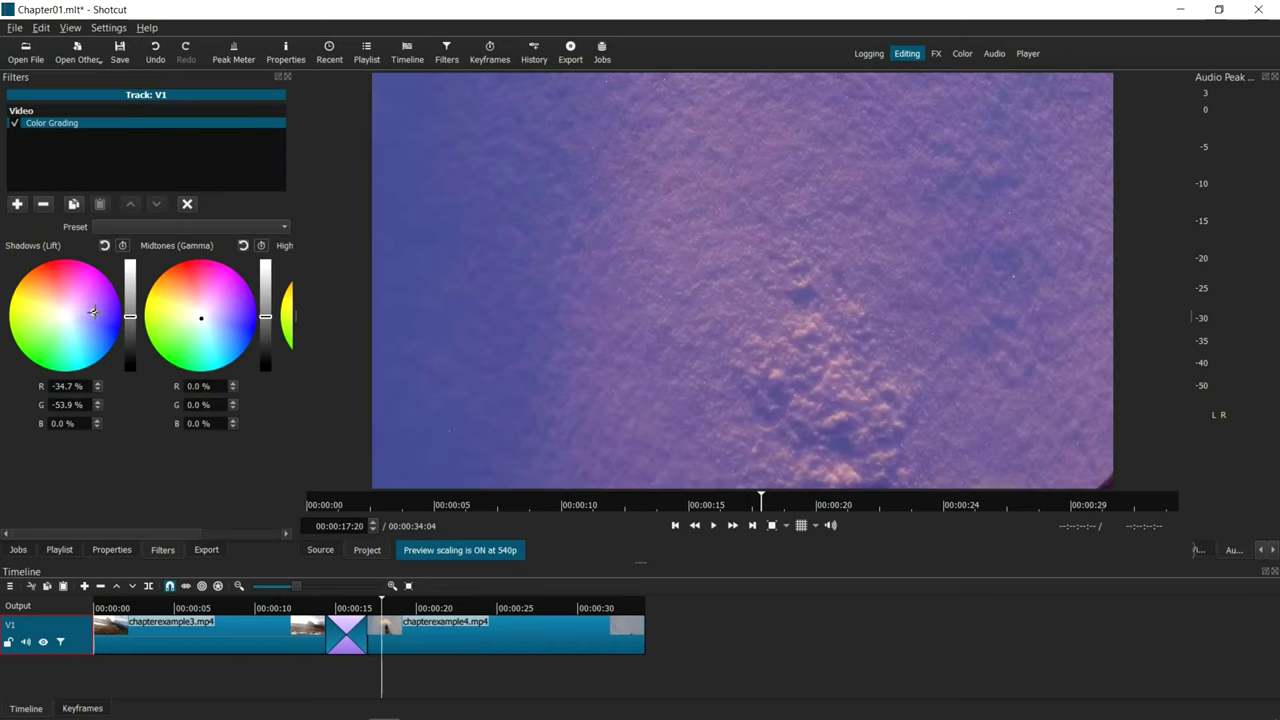
Set the highlights to R -8.2%, G -28.2% and preview the purple tint.
left_click_drag(130, 534, 253, 531)
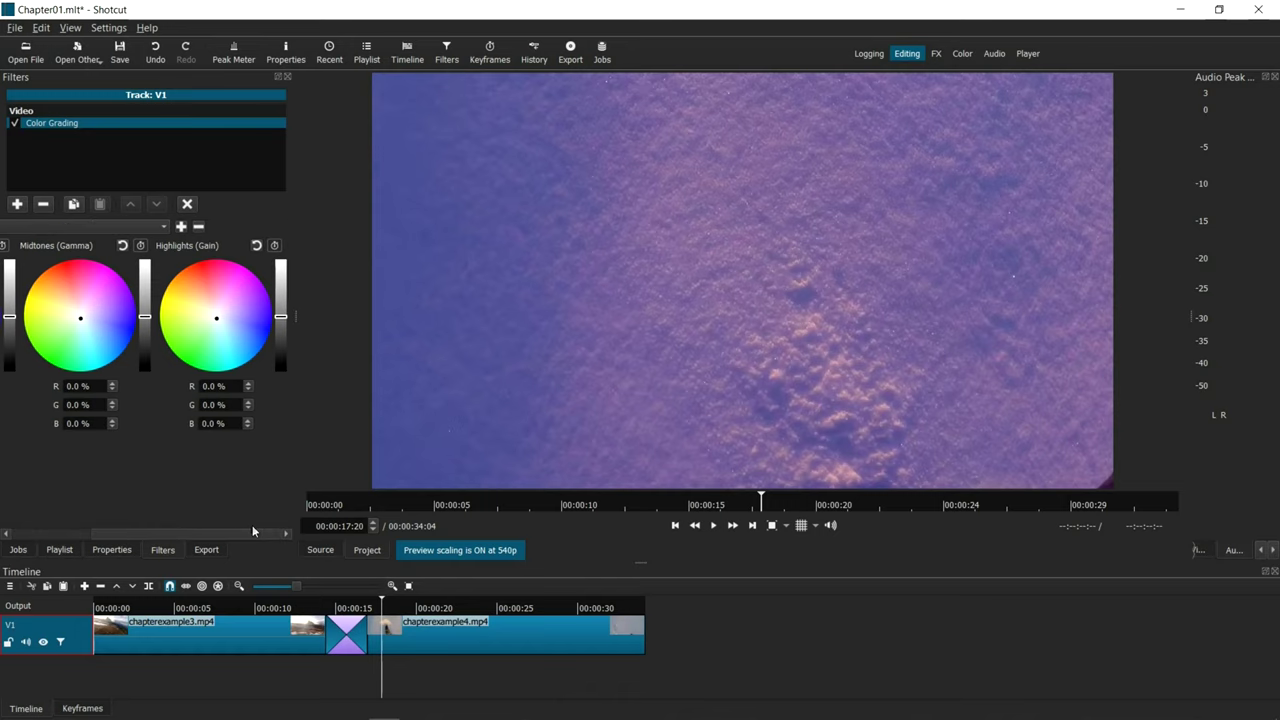
left_click(240, 321)
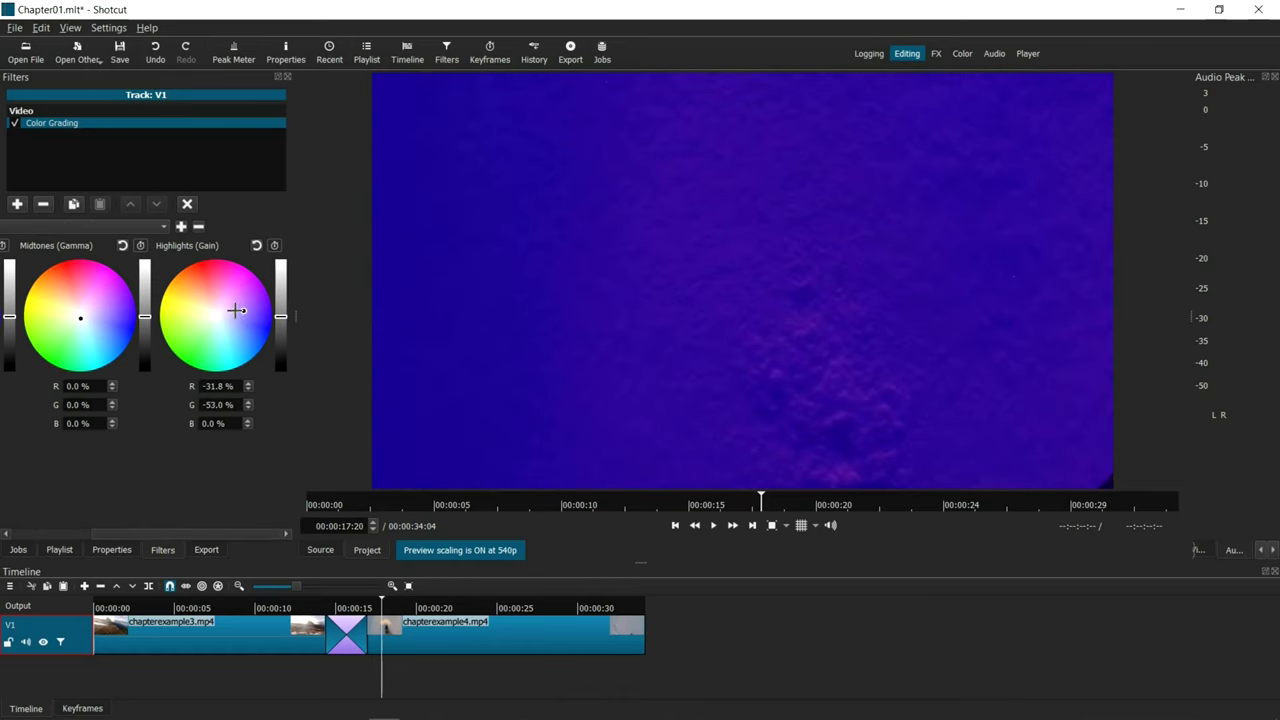
left_click_drag(236, 311, 227, 307)
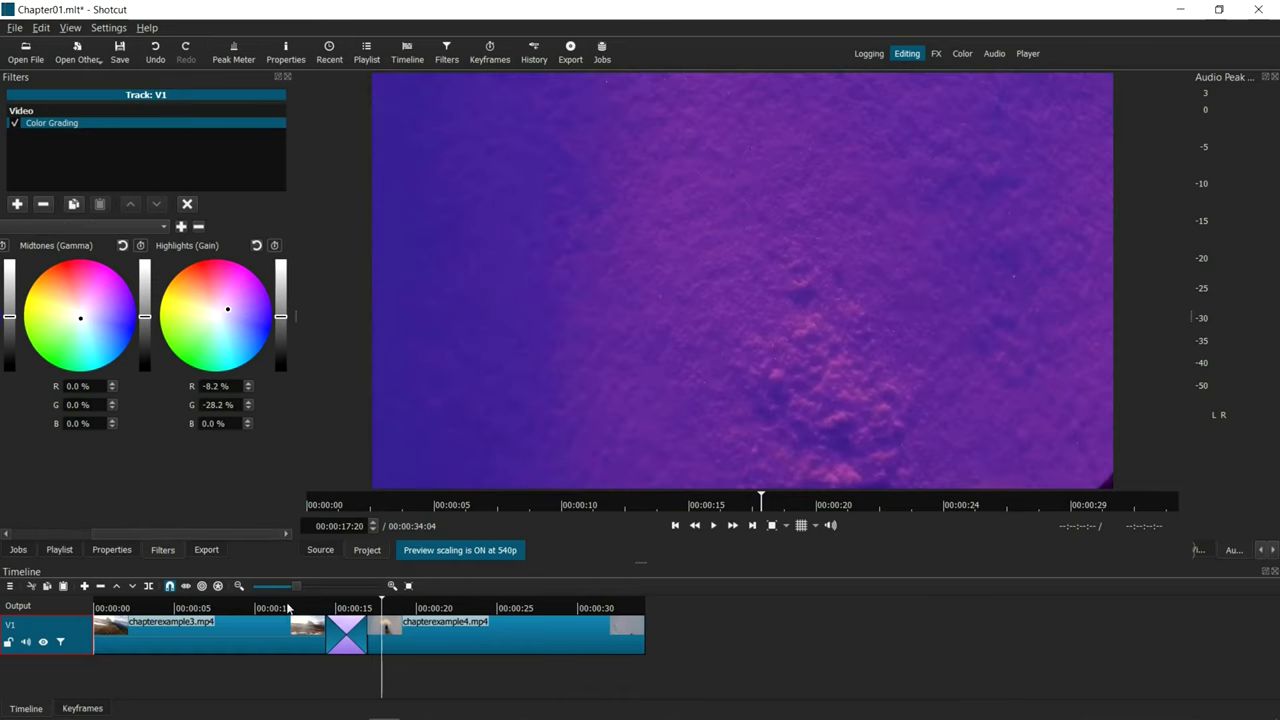
left_click(286, 608)
left_click(713, 525)
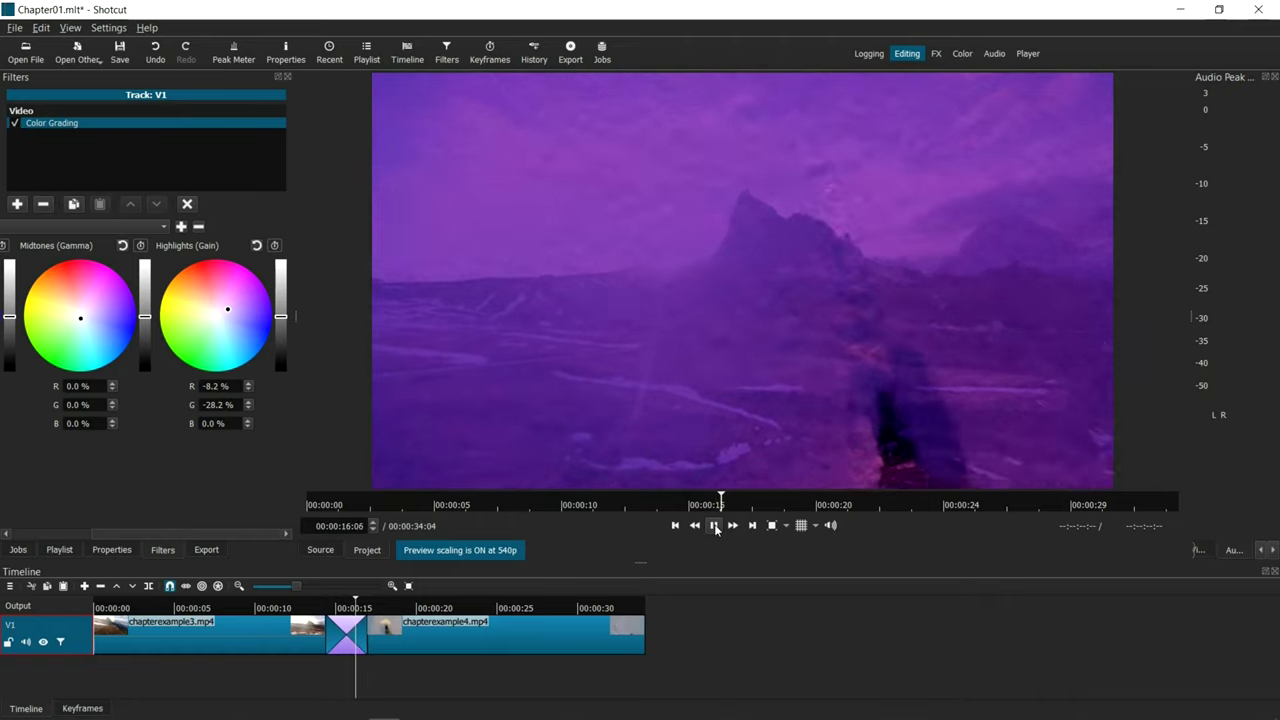
left_click(714, 525)
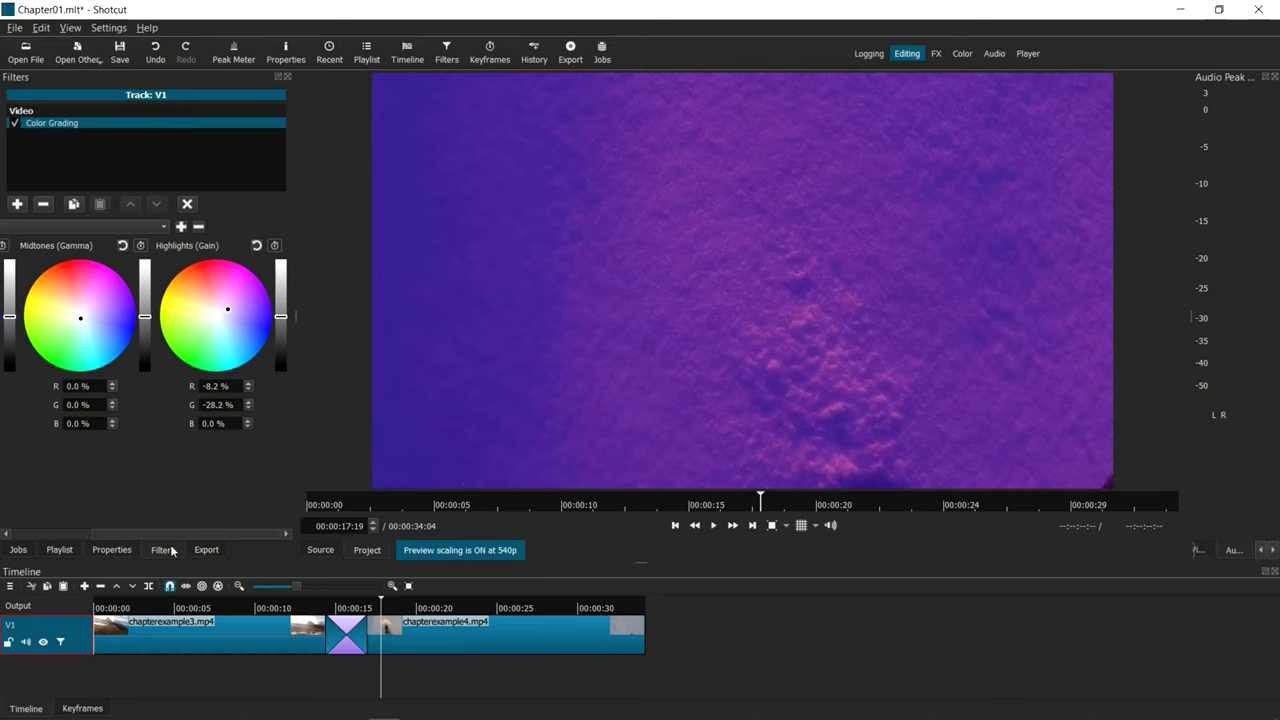
Save the project as Chapter02.mlt, then close it to return to the start page.
left_click(15, 28)
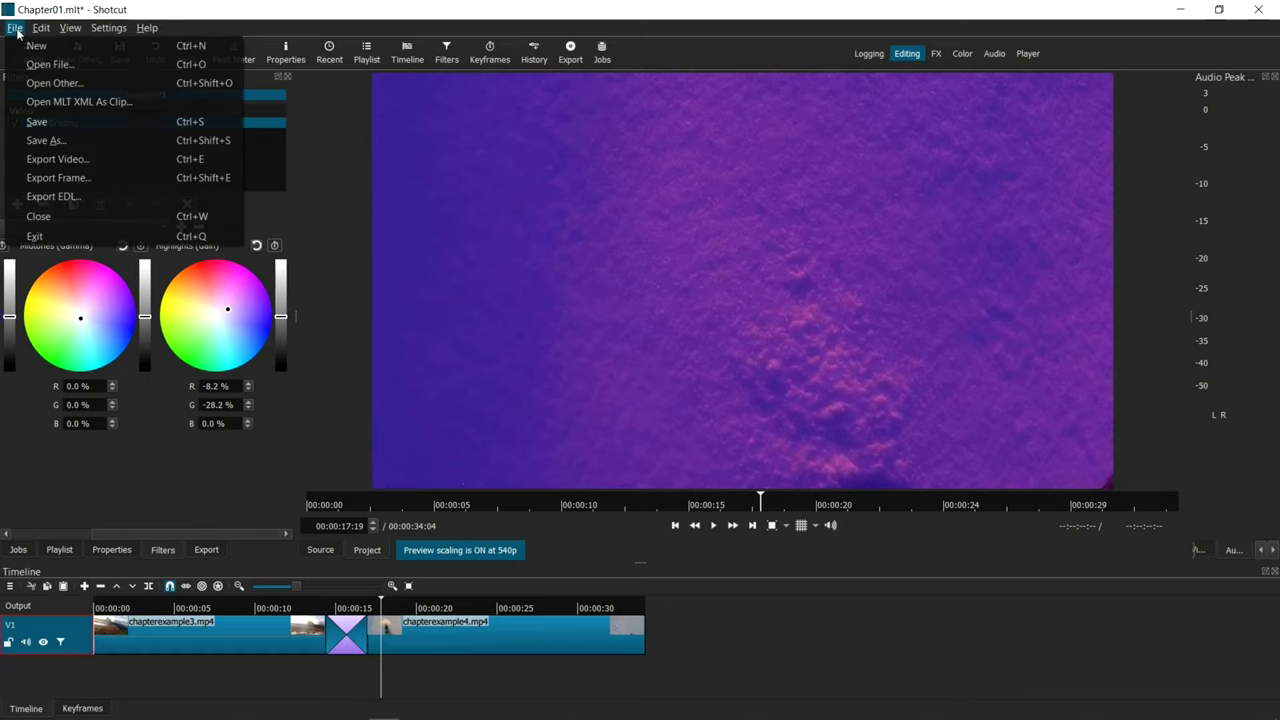
left_click(72, 140)
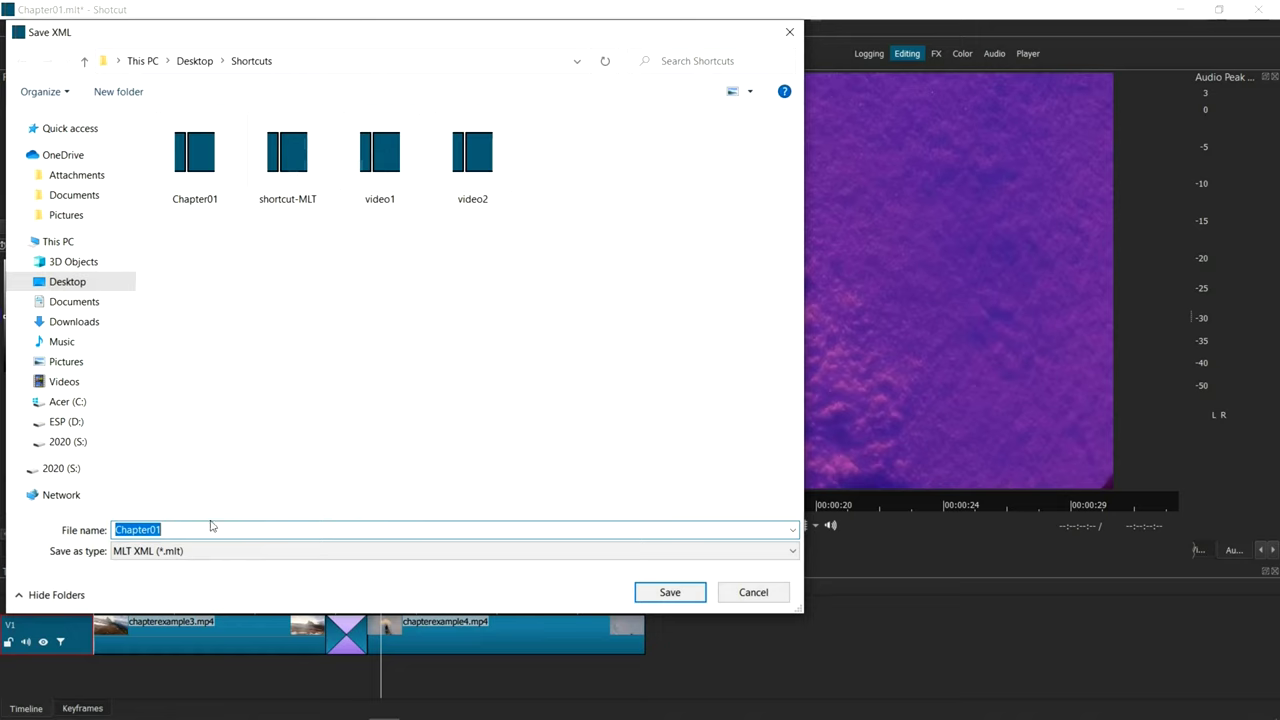
left_click(207, 529)
key("BackSpace")
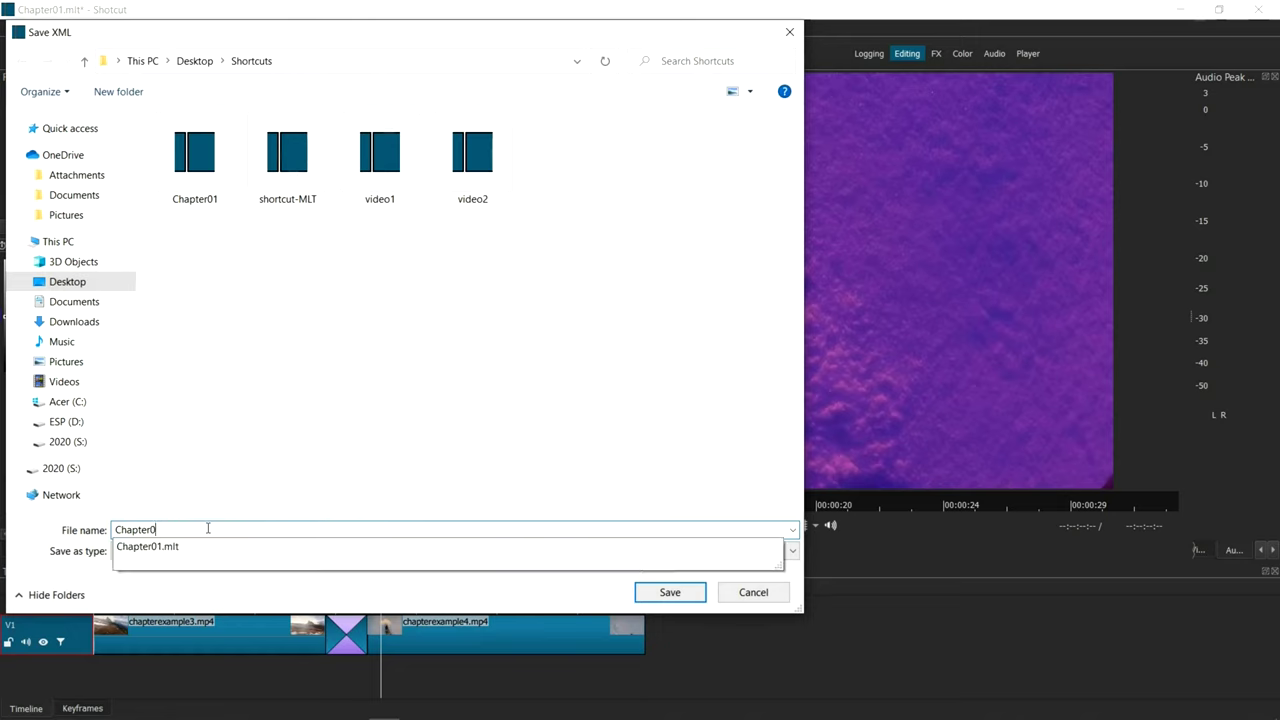
type("2")
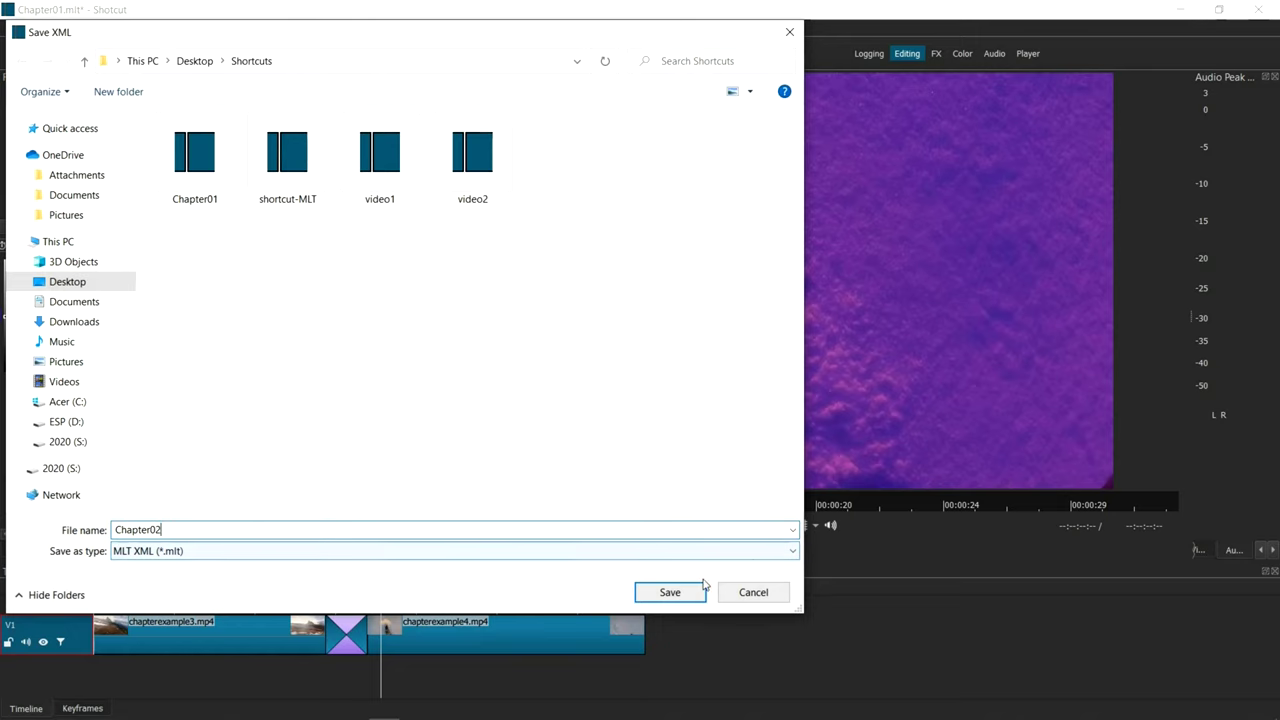
left_click(670, 594)
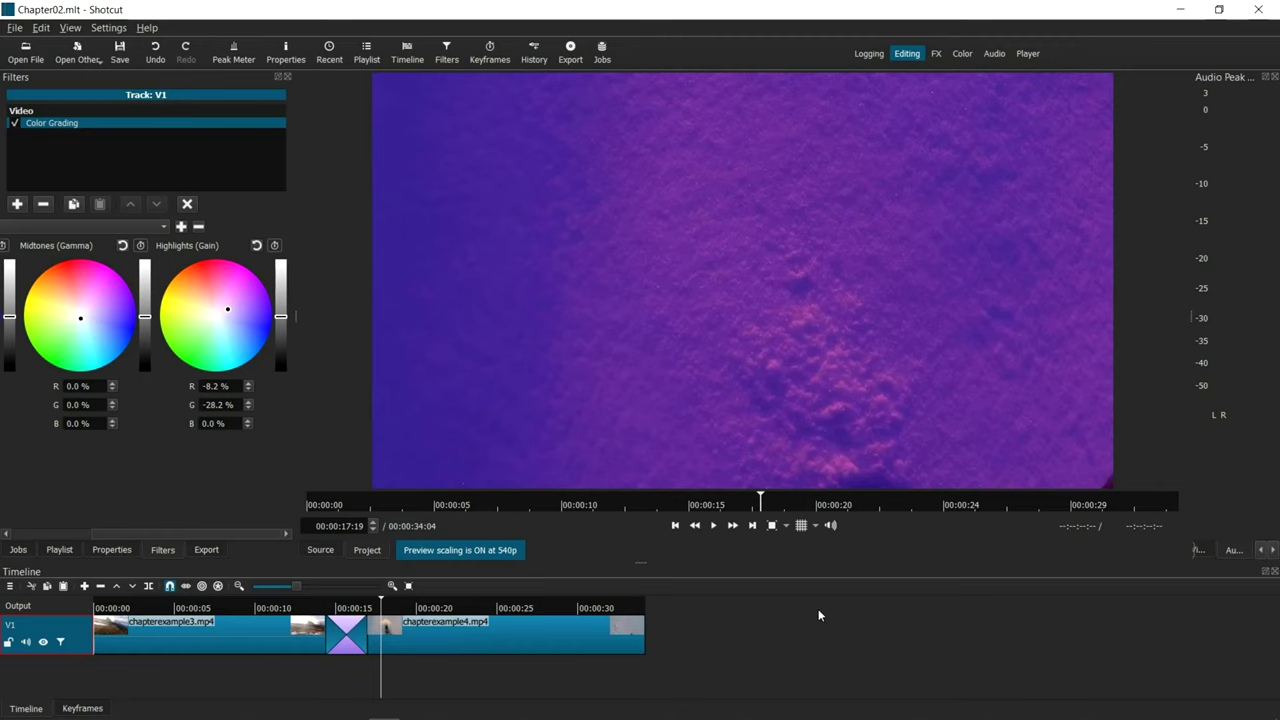
key("ctrl+n")
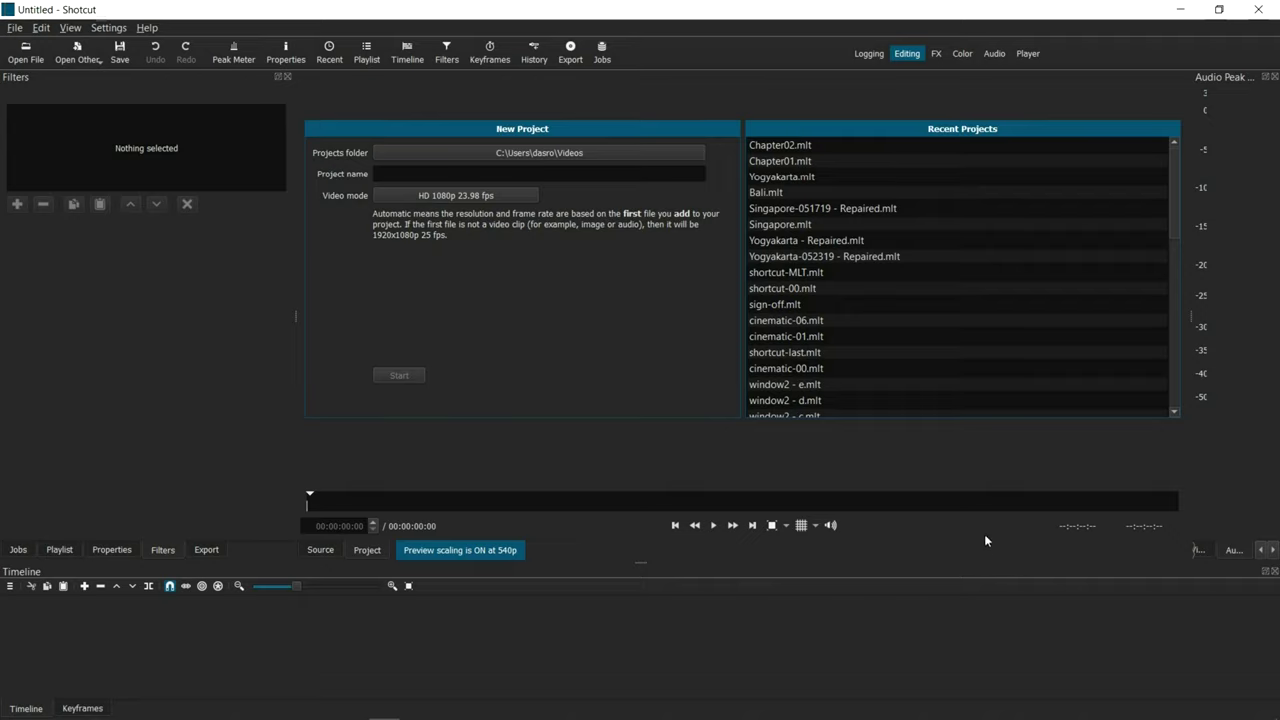
Open Shotcut's File menu to reach Open MLT XML As Clip.
left_click(15, 28)
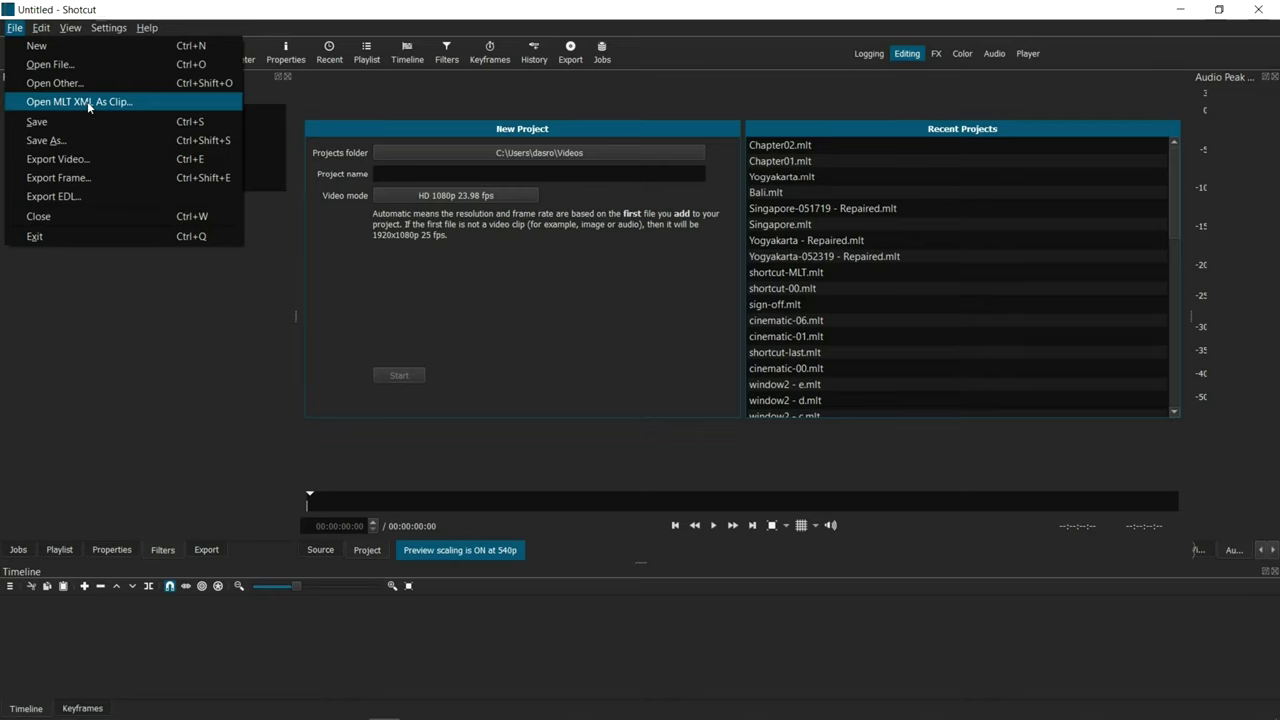
Open Chapter01.mlt from the Shortcuts folder as a clip and drag it onto the empty V1 track.
left_click(87, 102)
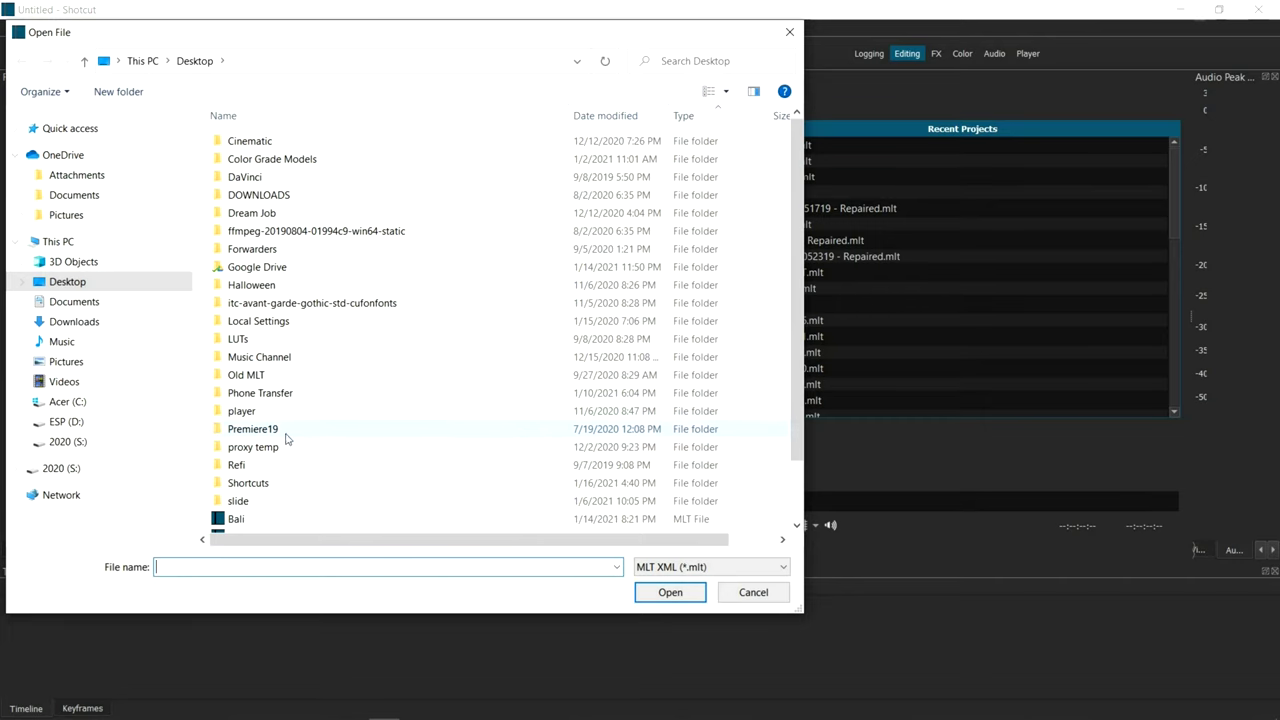
double_click(256, 488)
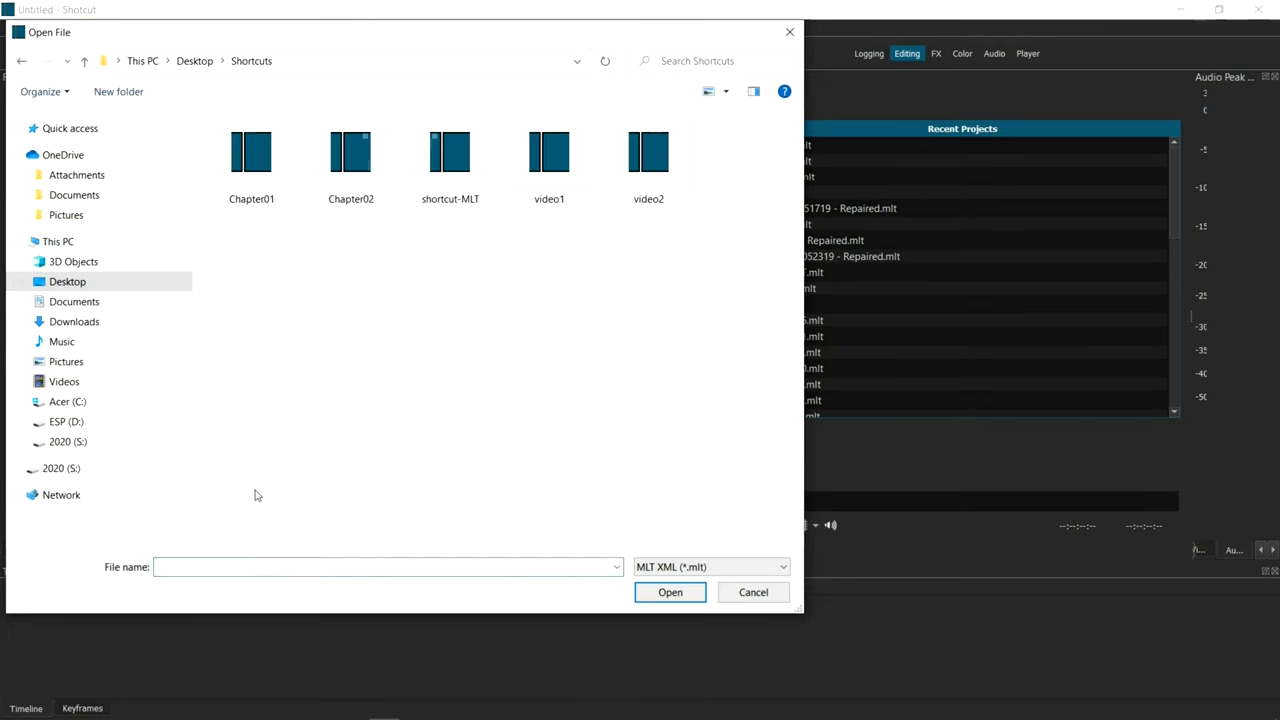
double_click(258, 176)
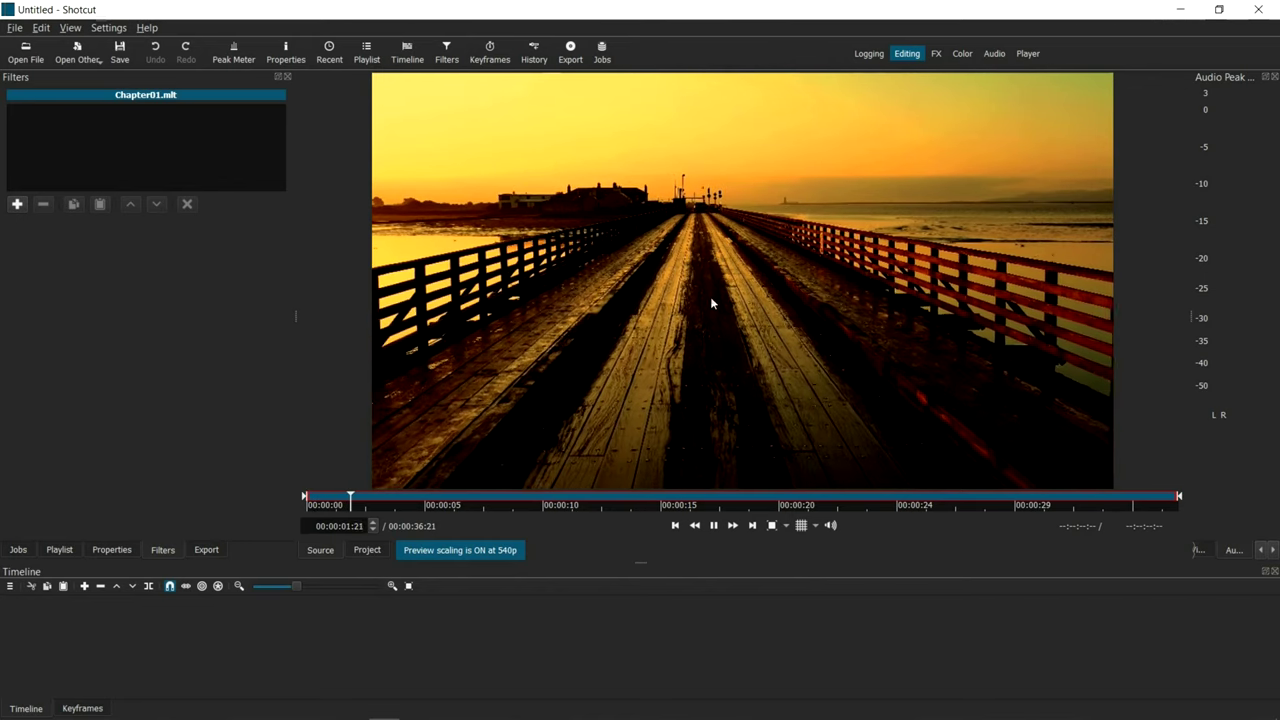
left_click_drag(717, 310, 196, 637)
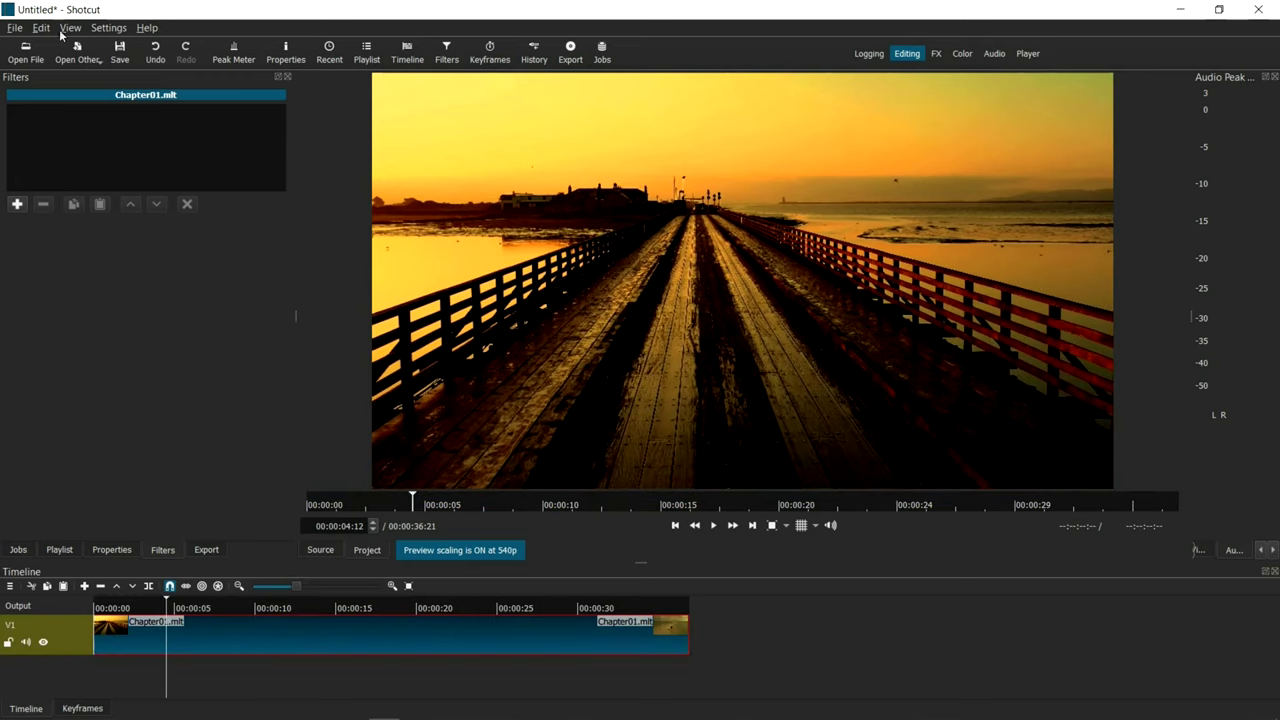
Open Chapter02.mlt as a clip and place it on V1 after a gap following Chapter01.
left_click(15, 27)
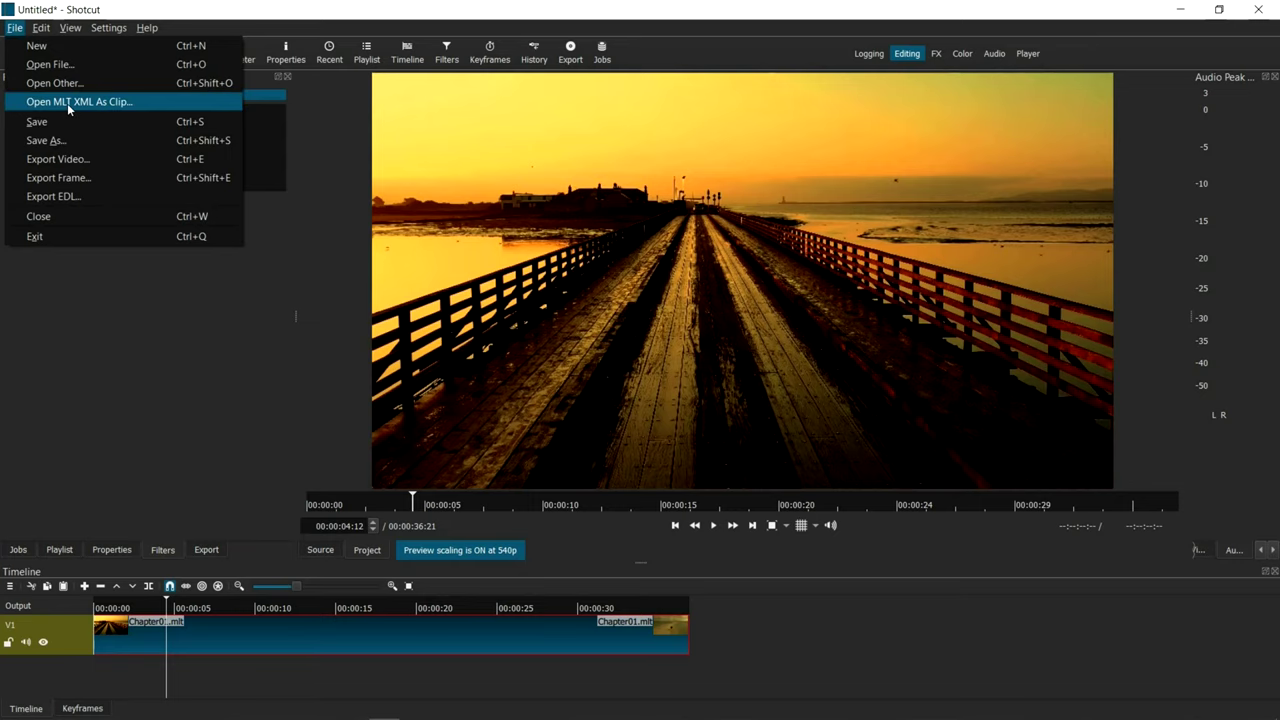
left_click(67, 102)
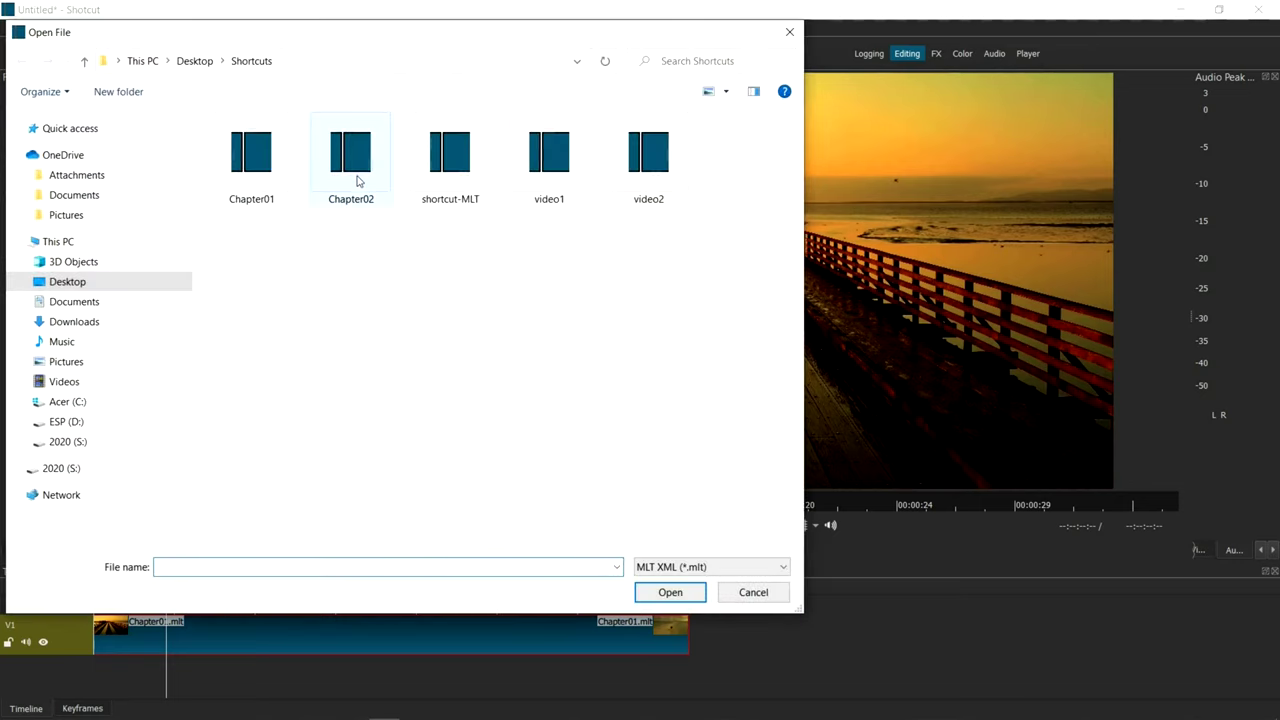
double_click(352, 158)
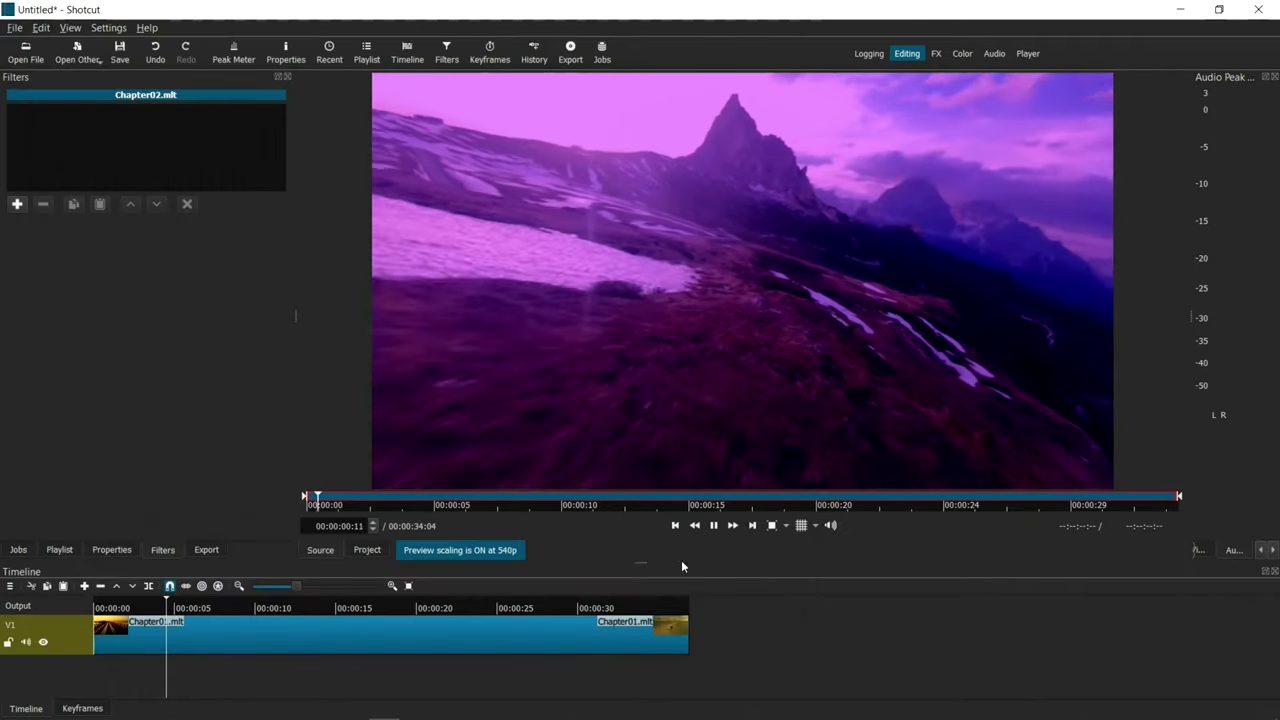
left_click_drag(702, 296, 783, 643)
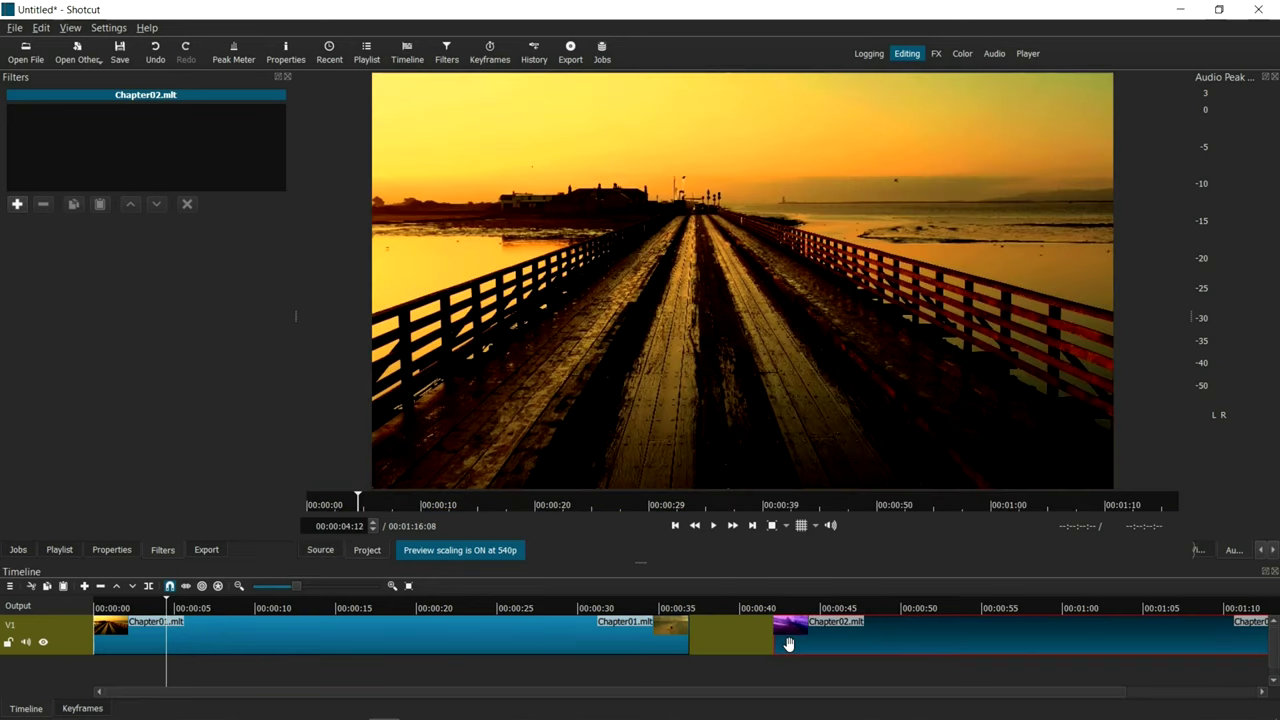
left_click(288, 609)
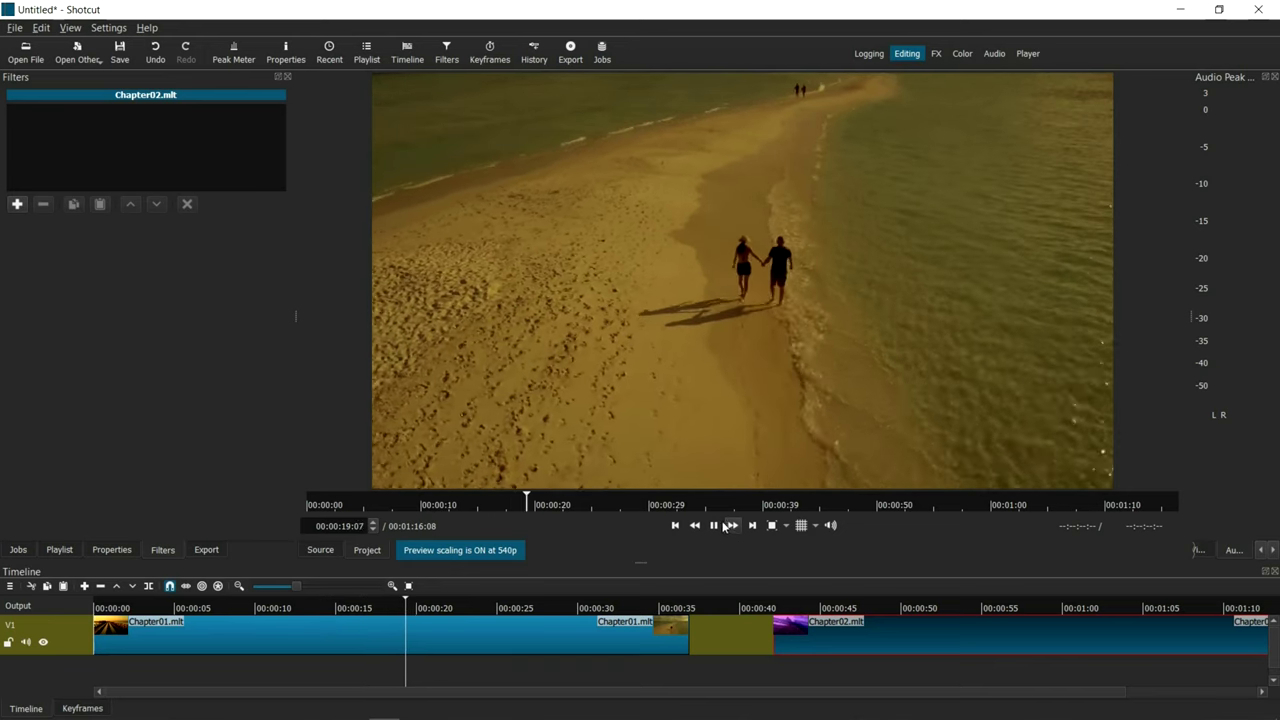
left_click(714, 525)
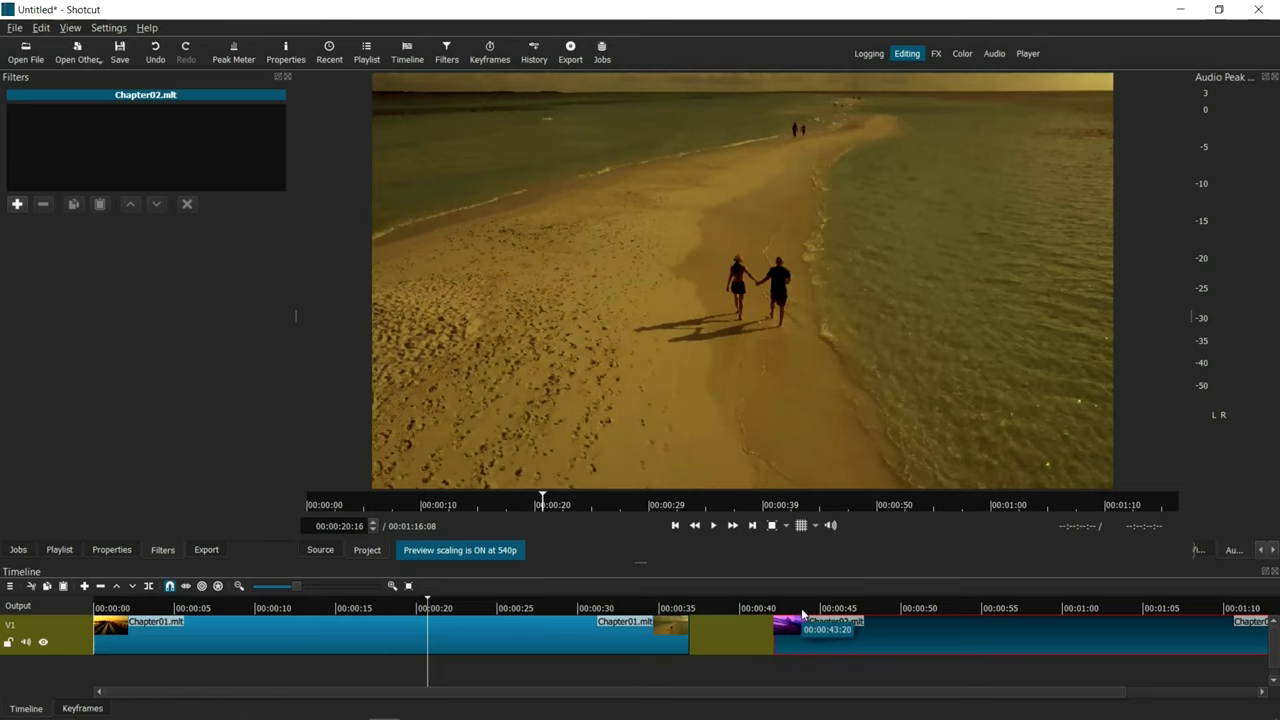
left_click(802, 614)
left_click(714, 525)
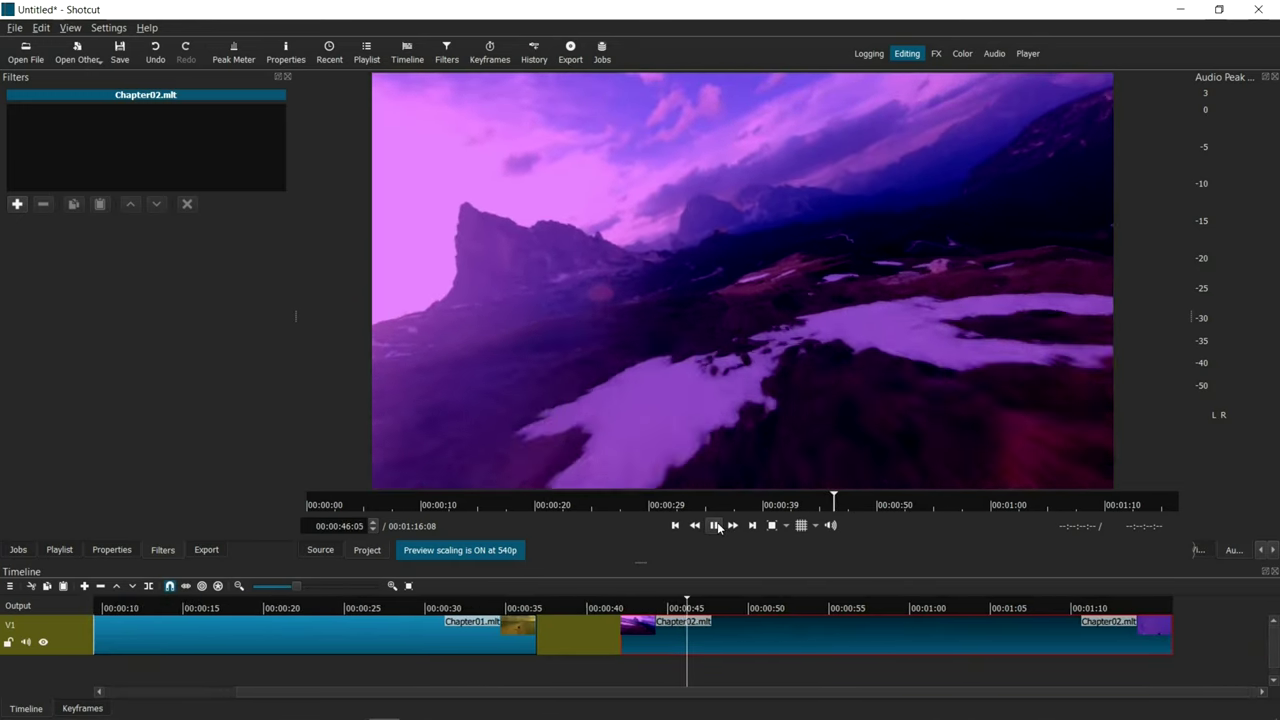
left_click(716, 526)
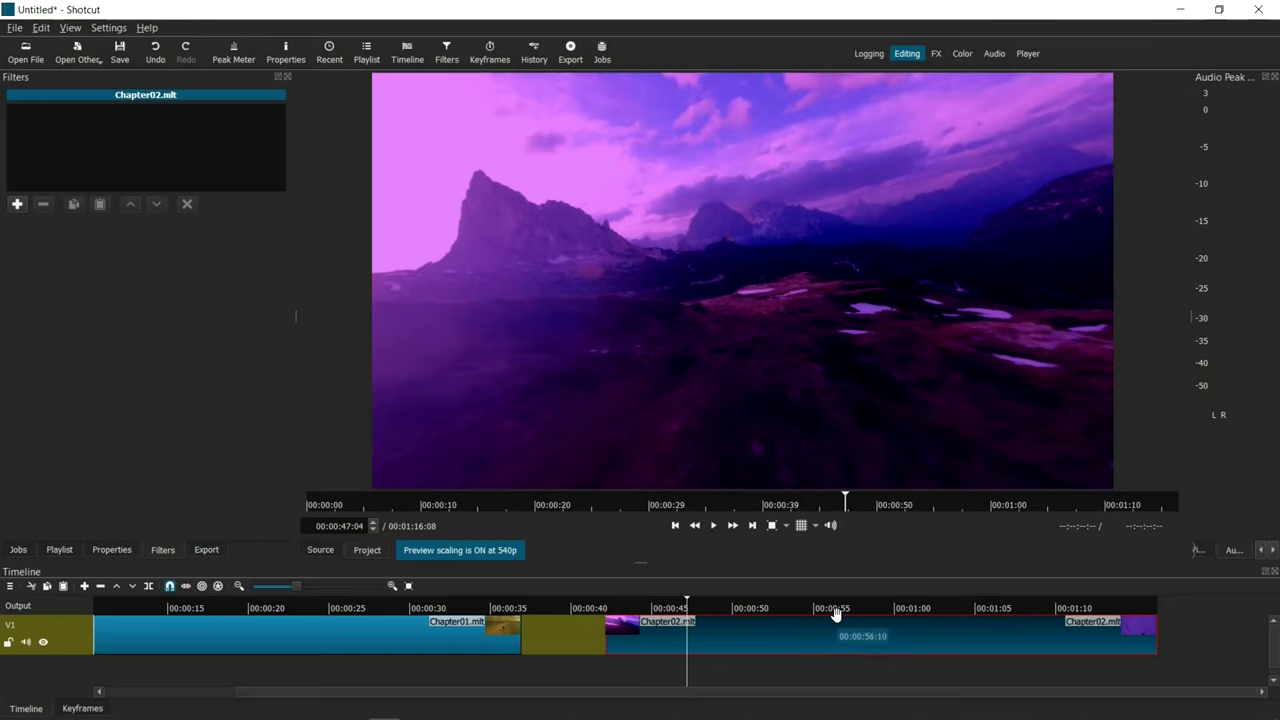
left_click(664, 630)
left_click(671, 627)
left_click(470, 627)
left_click(720, 606)
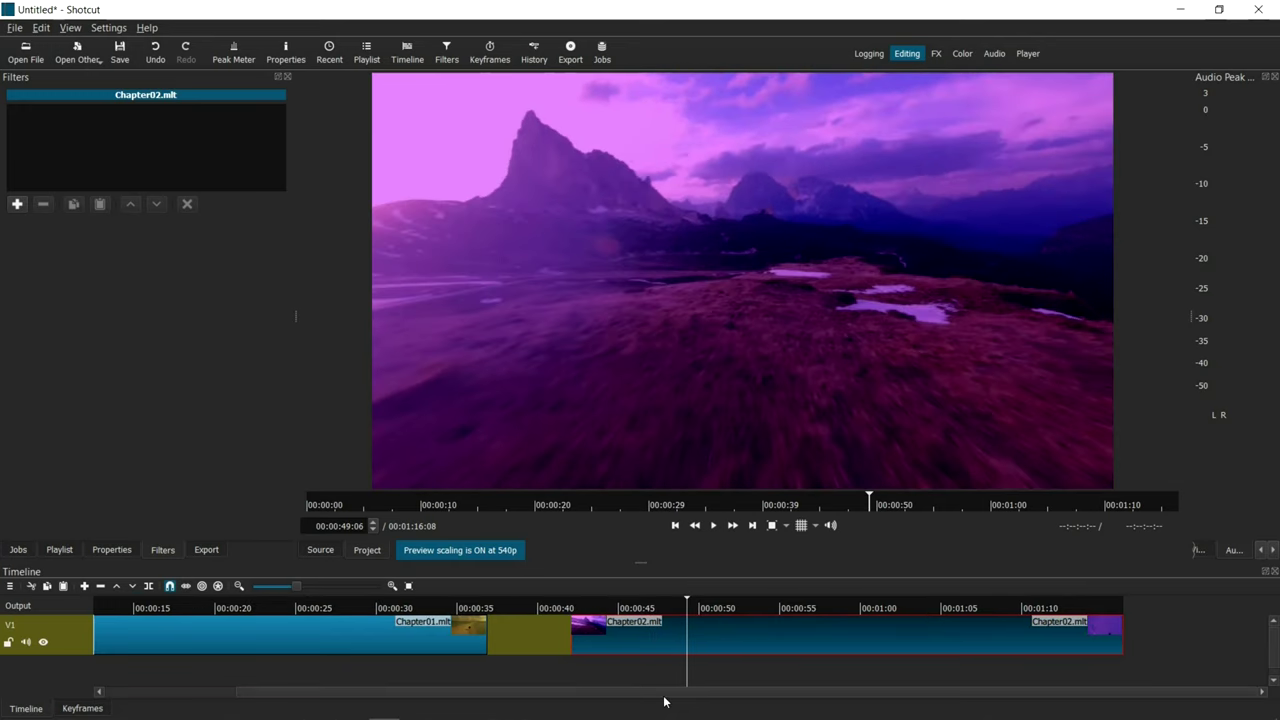
Slide Chapter02.mlt left over Chapter01's end to create a transition, making the timeline 00:01:08:01.
left_click_drag(579, 692, 518, 690)
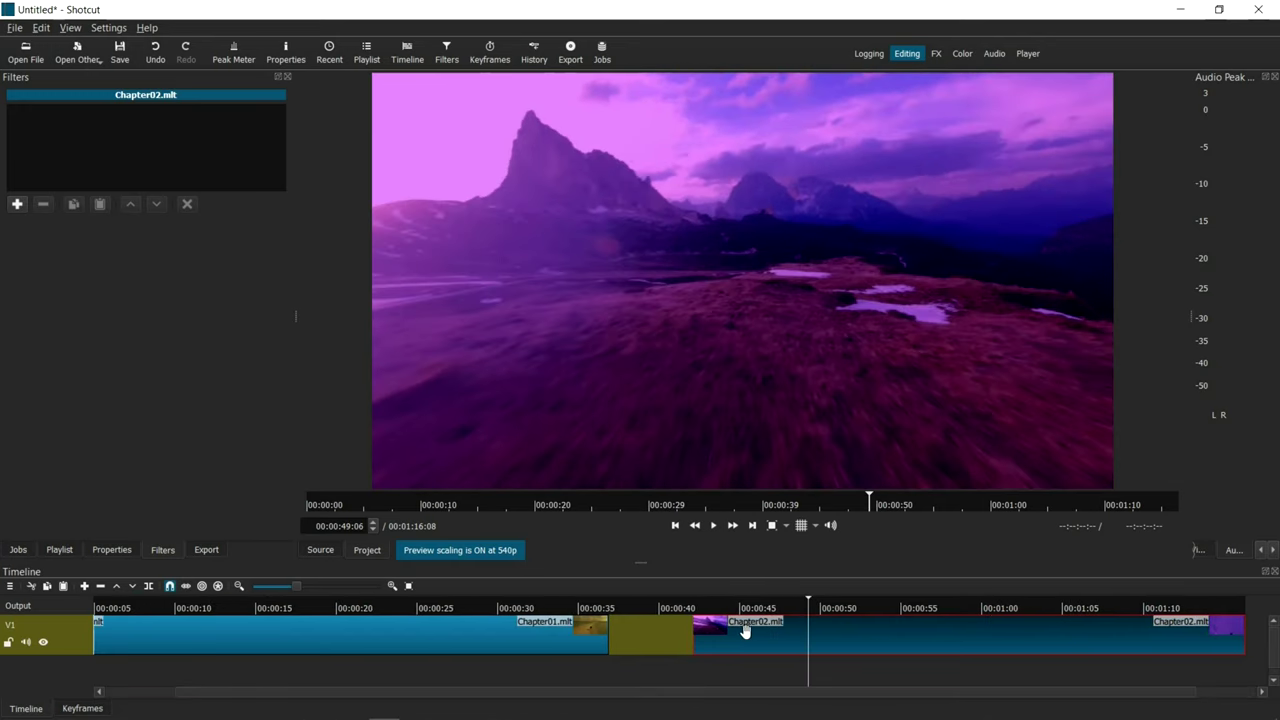
left_click_drag(737, 626, 592, 662)
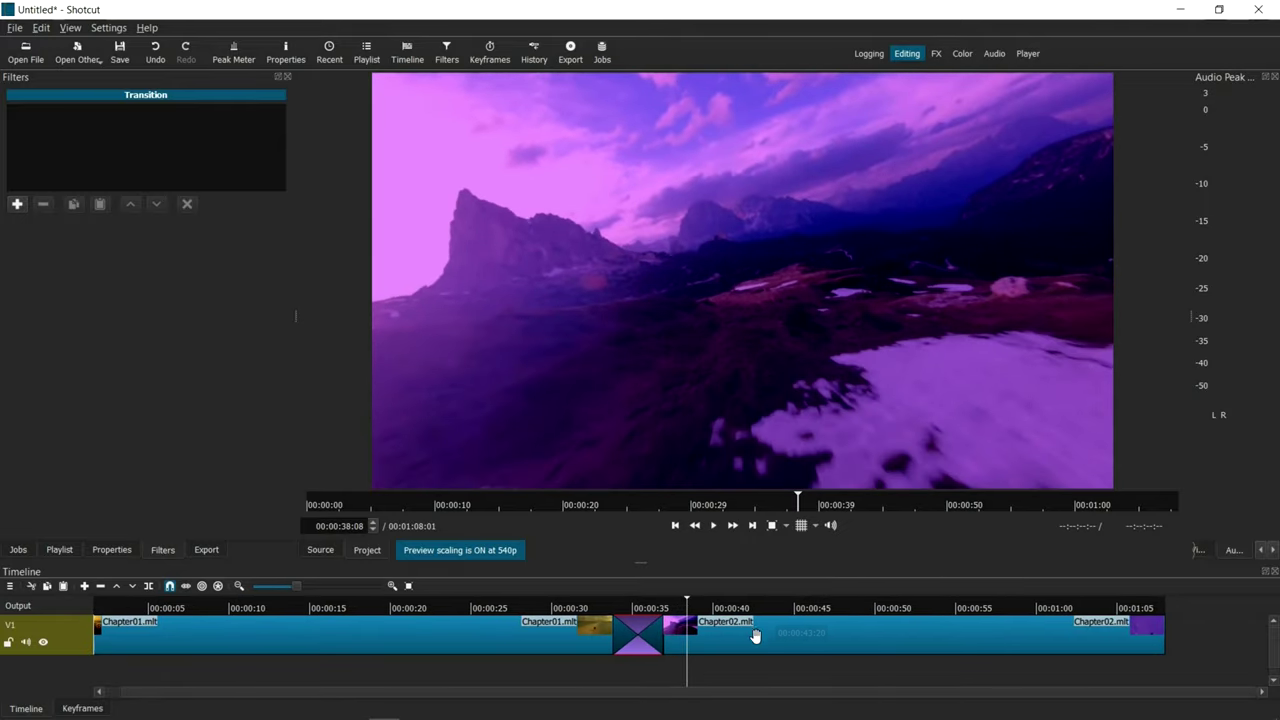
left_click(463, 640)
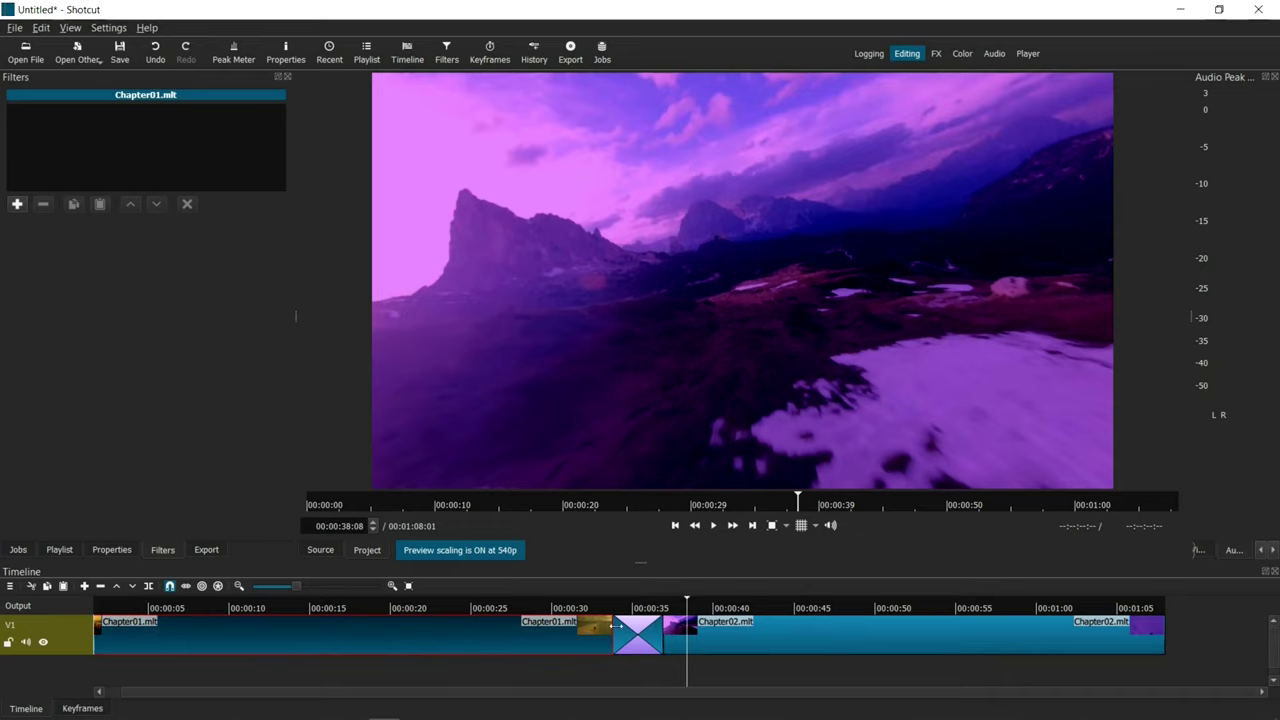
Add a Color Grading filter to track V1 by searching 'color' in Filters.
left_click(77, 647)
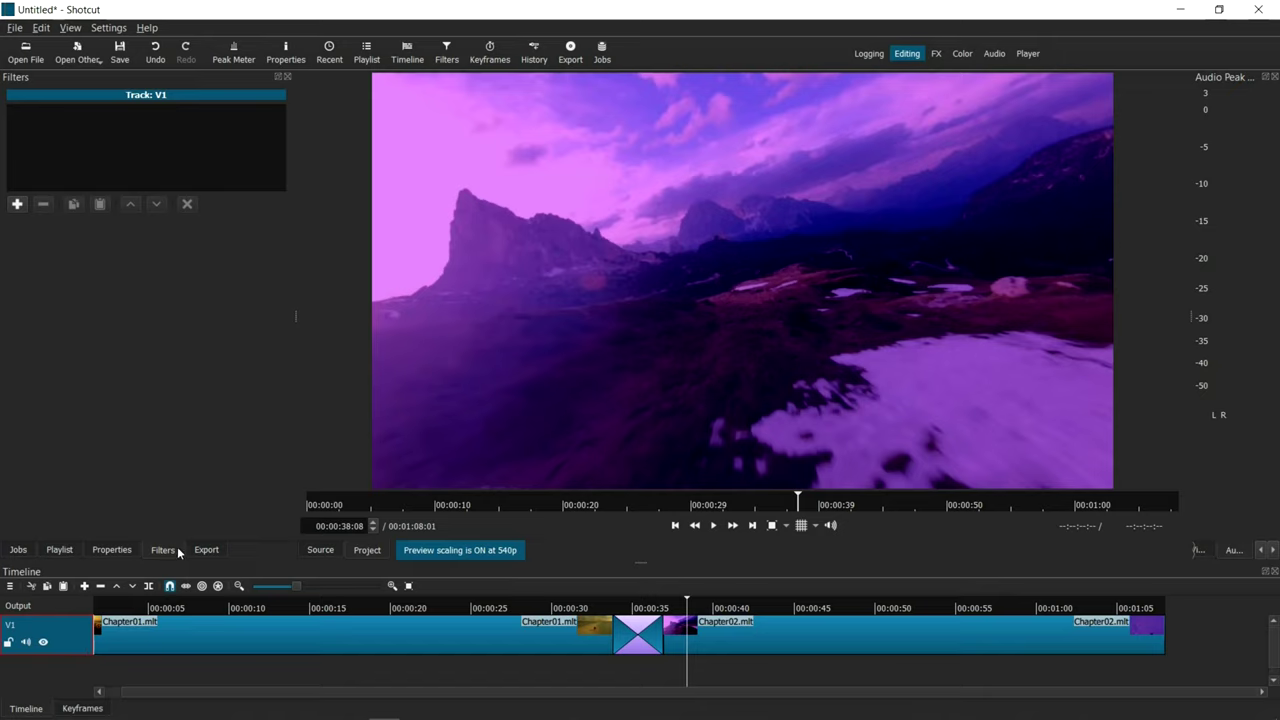
left_click(17, 205)
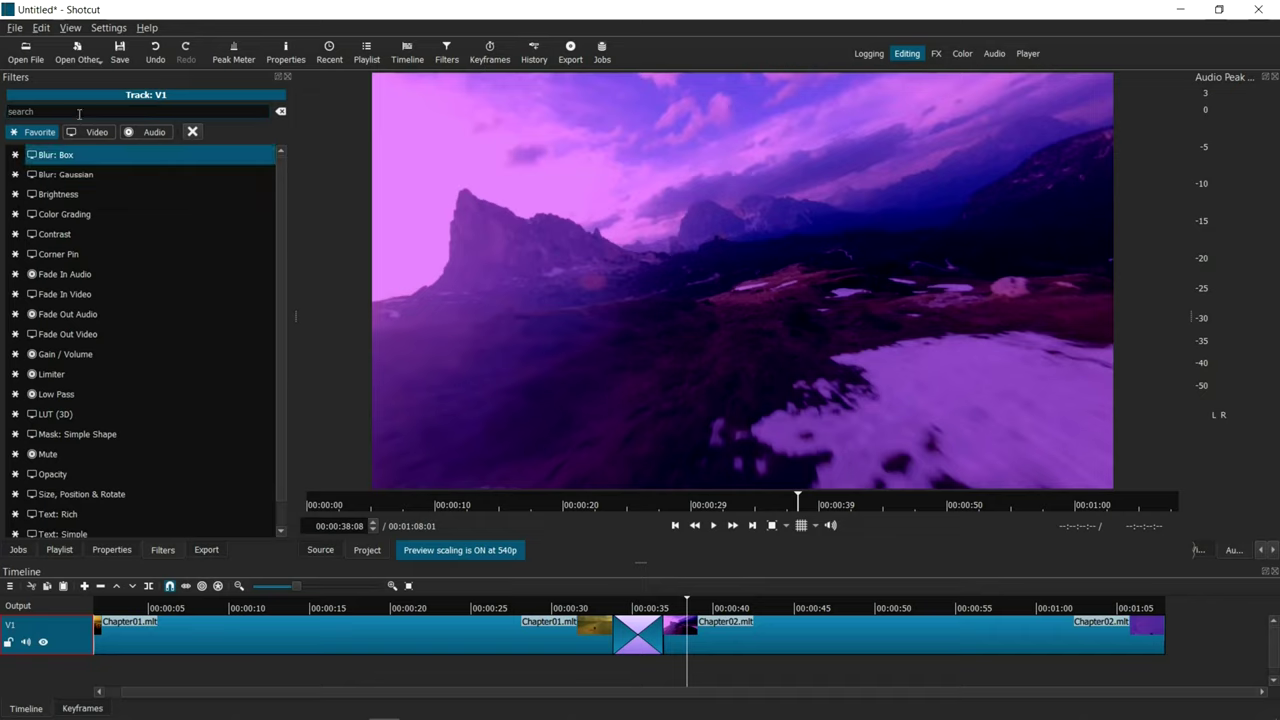
type("color")
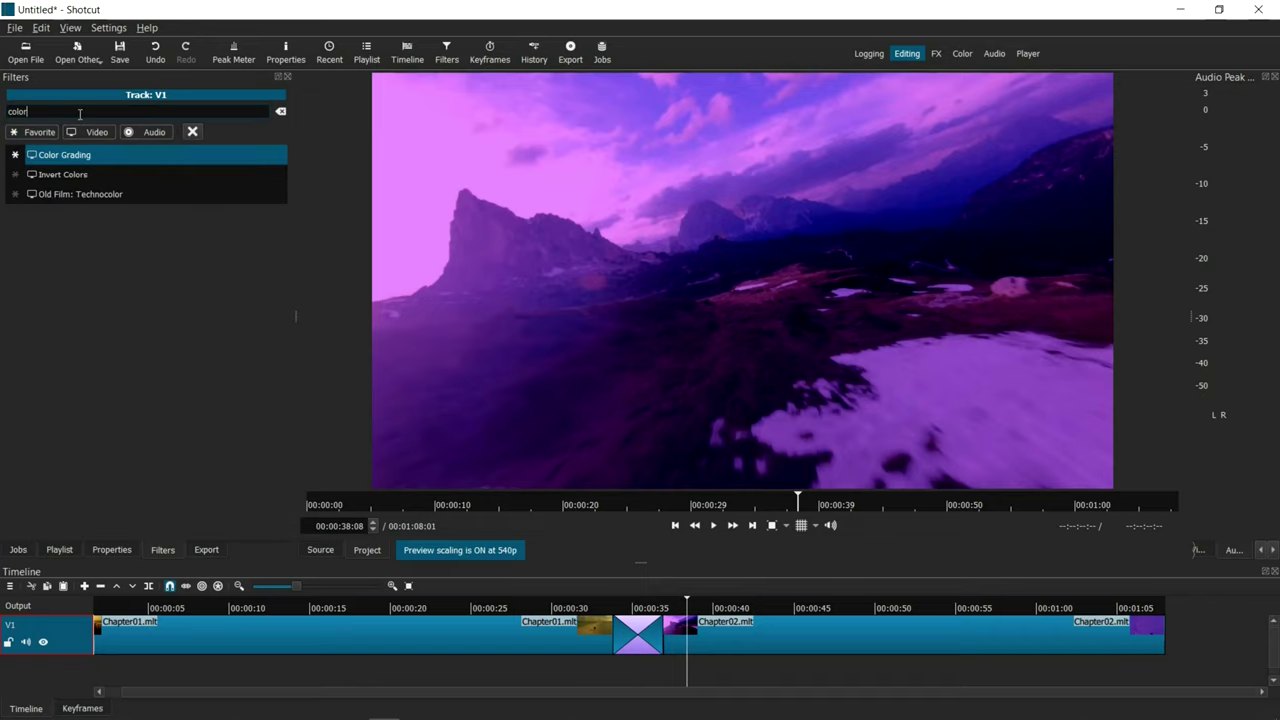
left_click(112, 156)
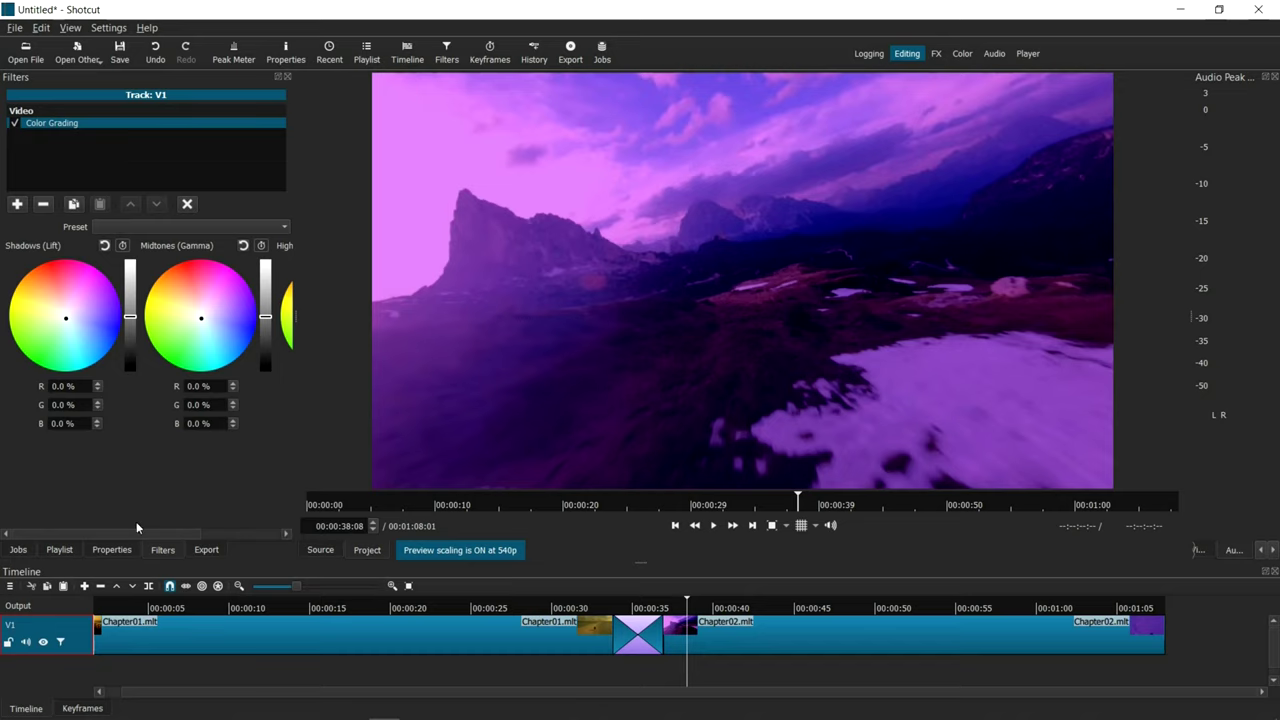
Pull red and blue out of the Shadows and Highlights wheels, reaching highlights R -48.0%, B -45.6%.
mouse_move(152, 533)
left_mouse_down()
mouse_move(191, 537)
mouse_move(172, 535)
left_mouse_up()
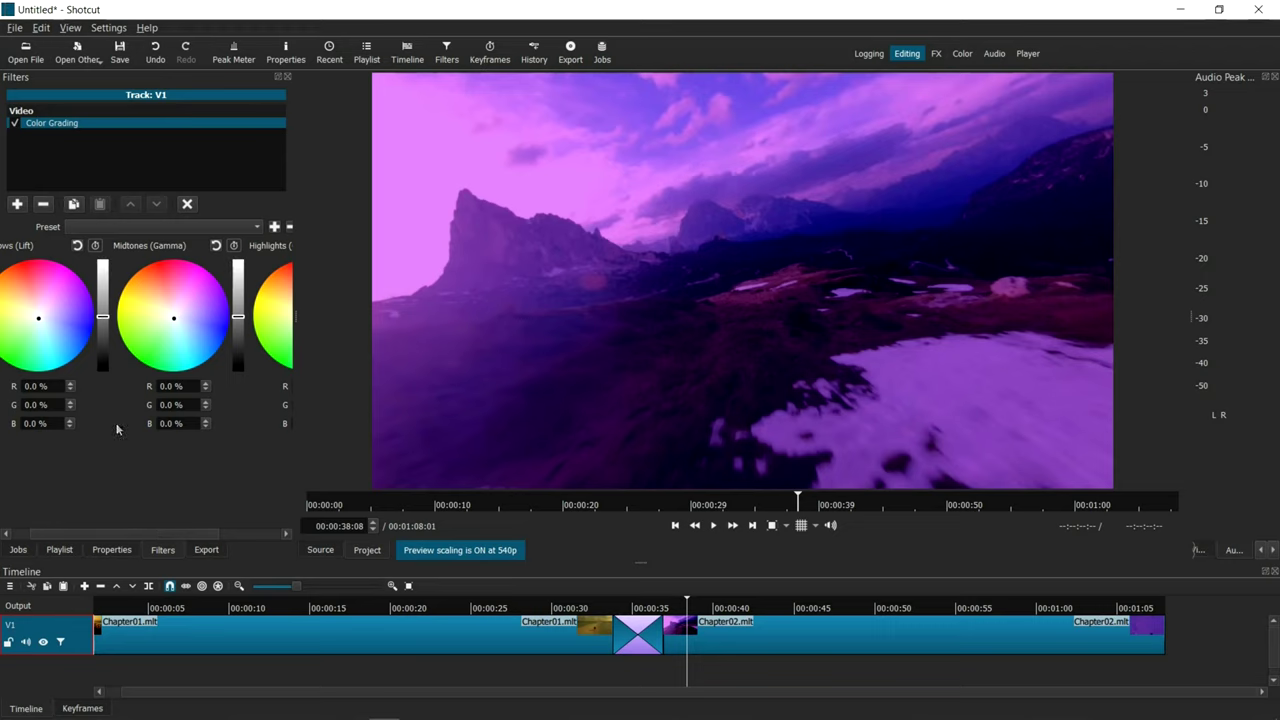
left_click_drag(24, 347, 21, 347)
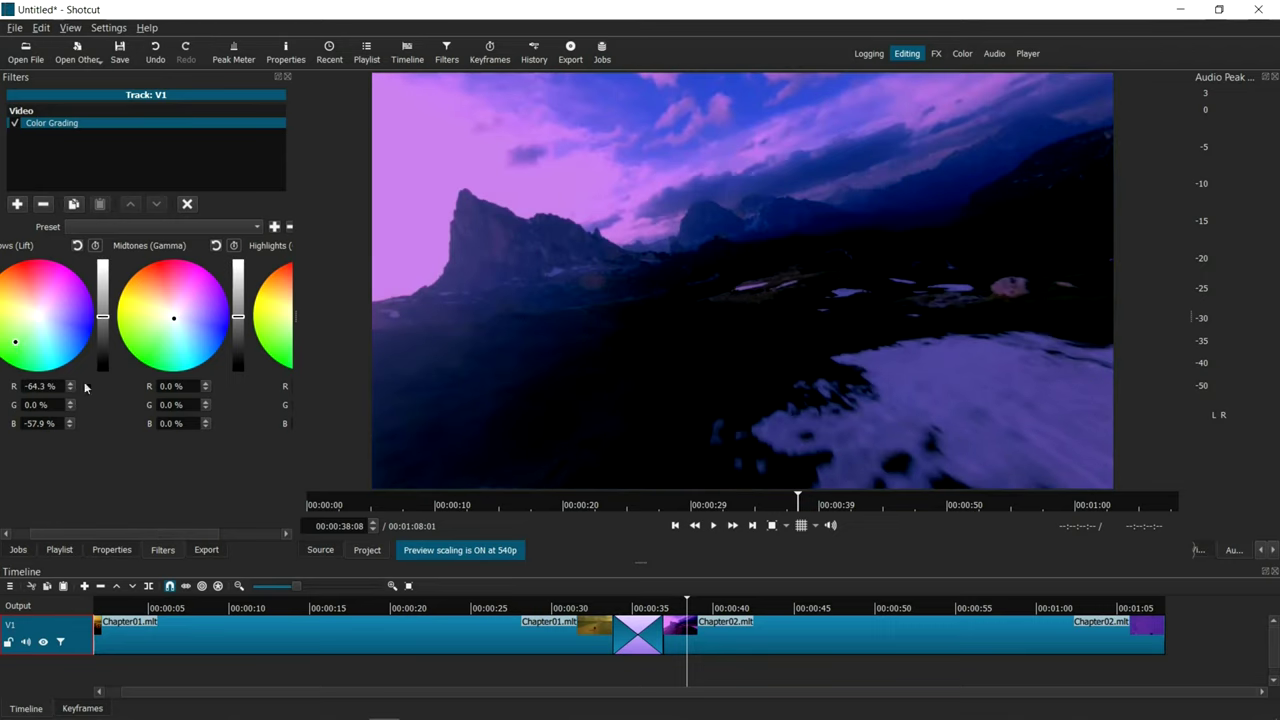
left_click_drag(99, 536, 202, 537)
left_click(199, 333)
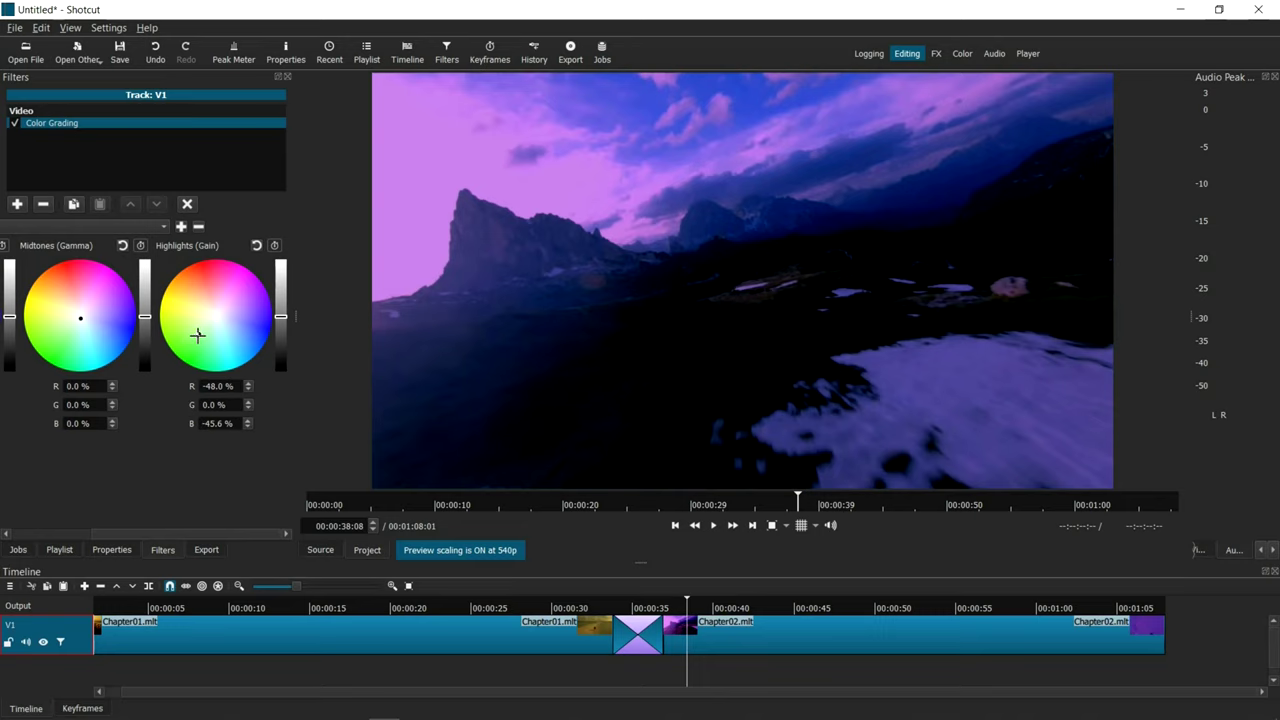
left_click(590, 623)
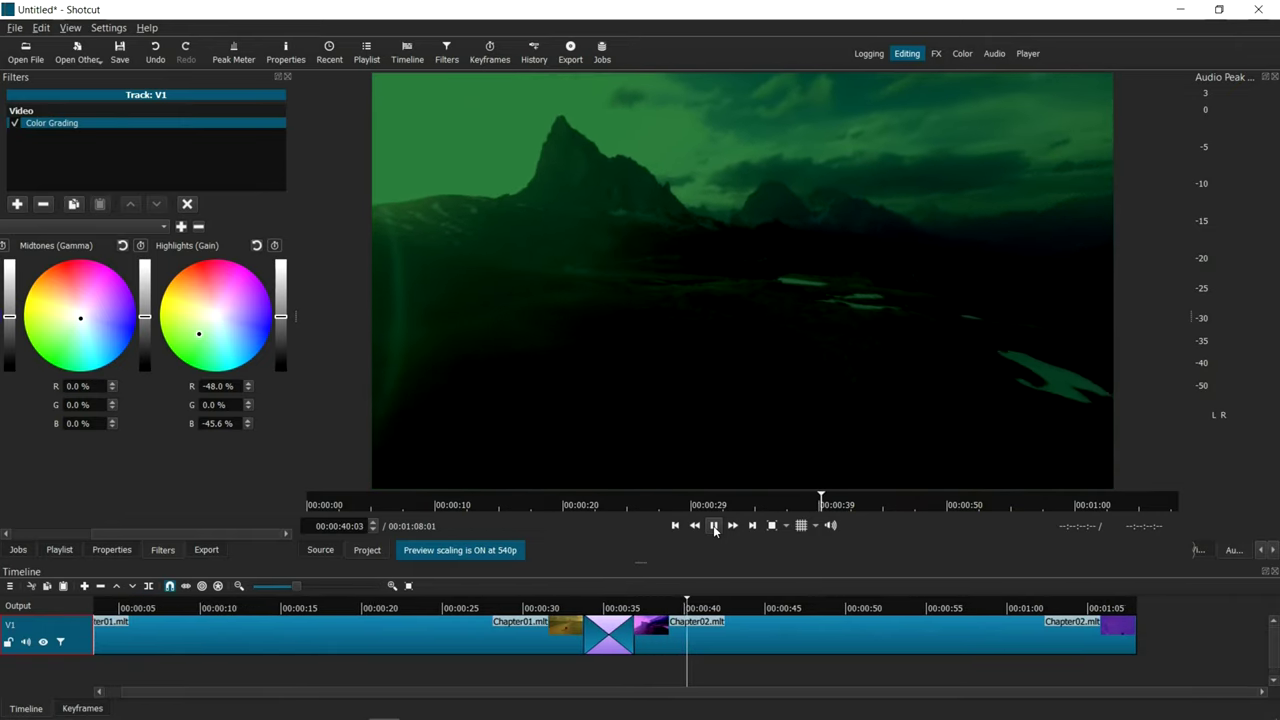
left_click(714, 525)
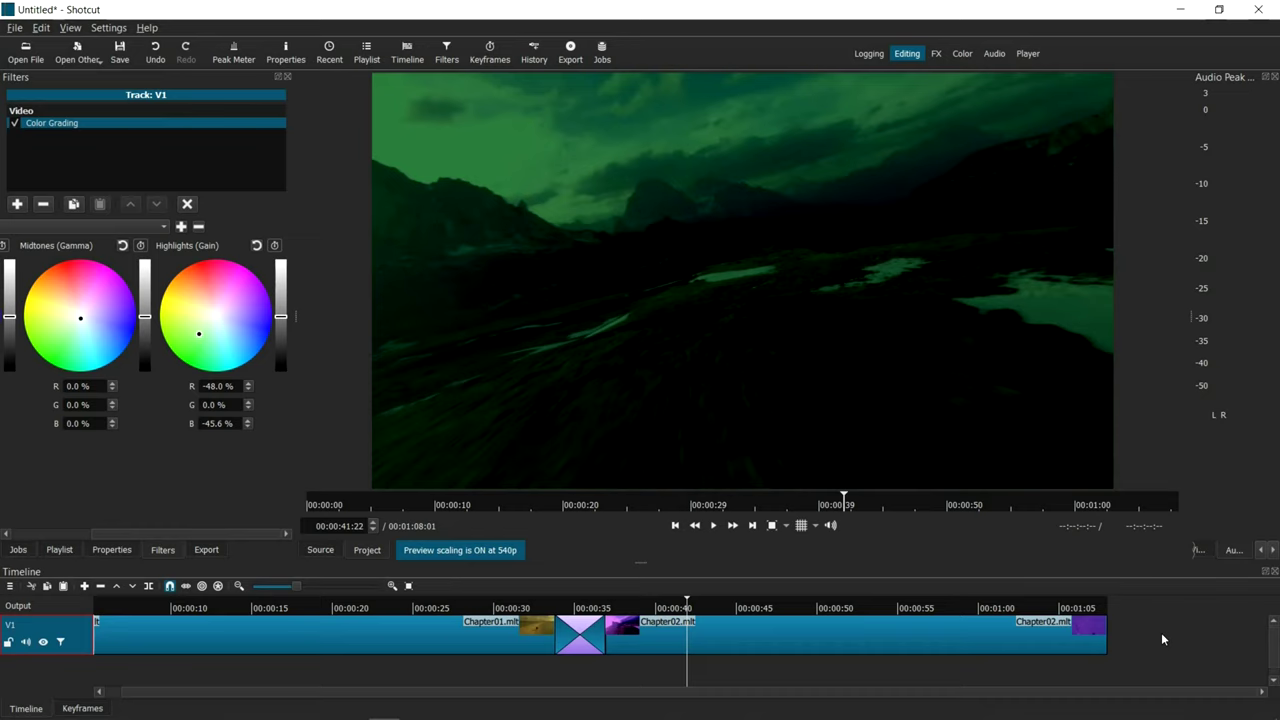
left_click(17, 30)
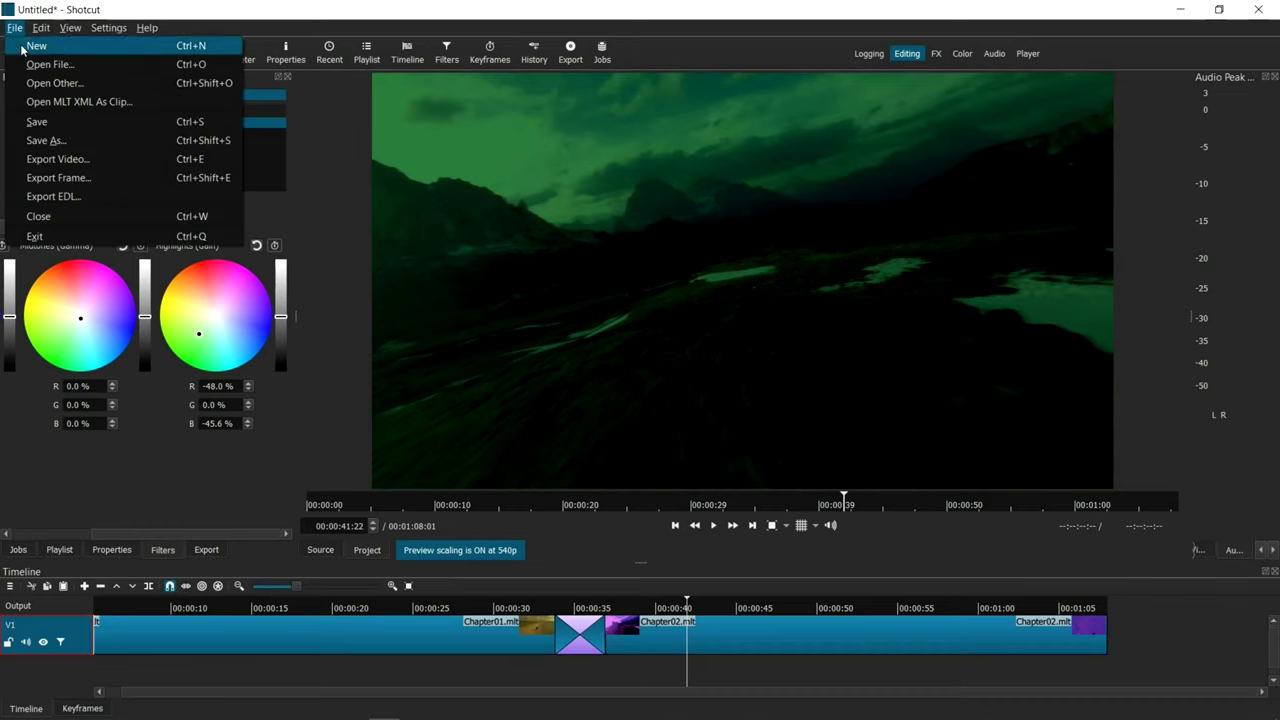
Use Save As to store the project as 'Chapter-Combined' in the Desktop's Shortcuts folder.
left_click(362, 17)
left_click(14, 28)
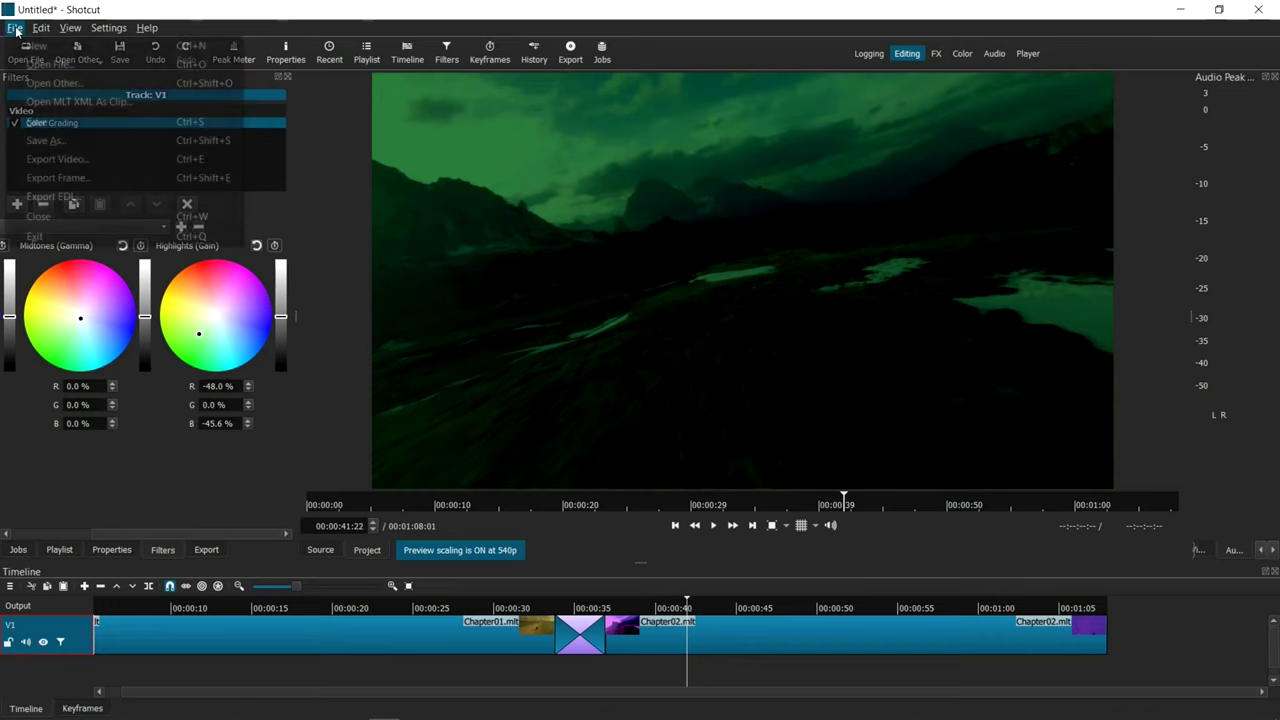
left_click(55, 141)
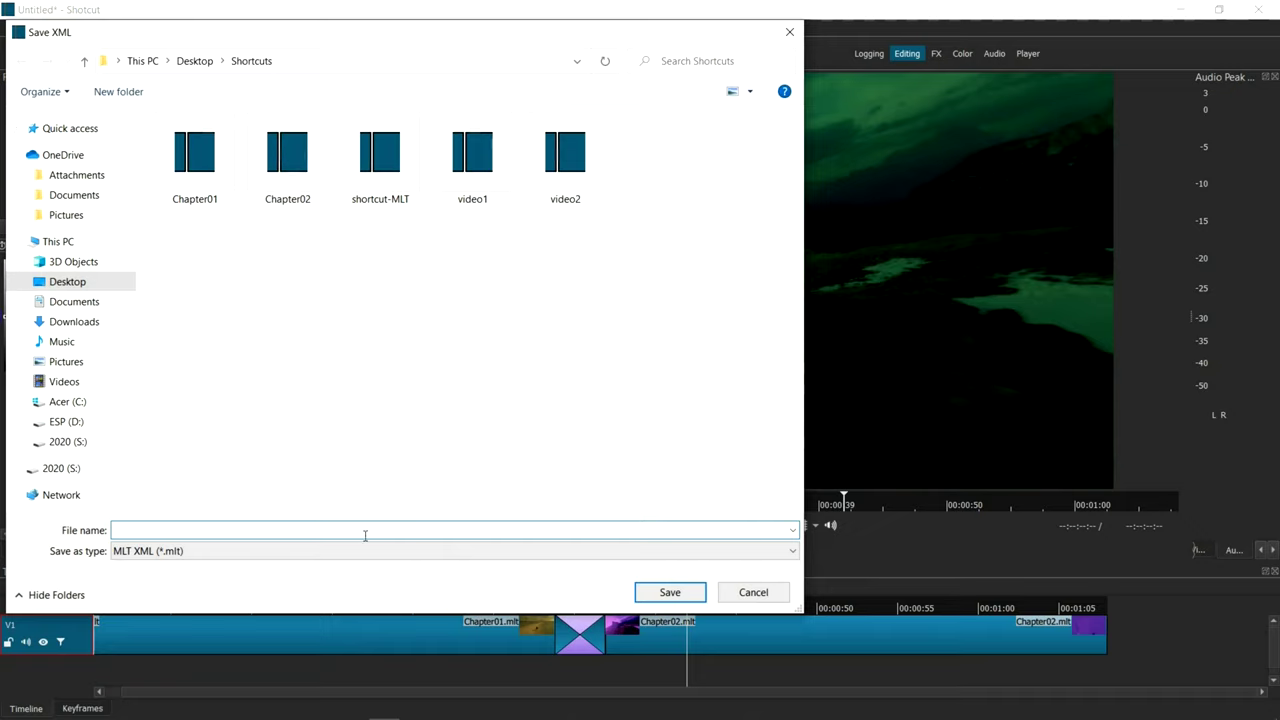
type("Ch")
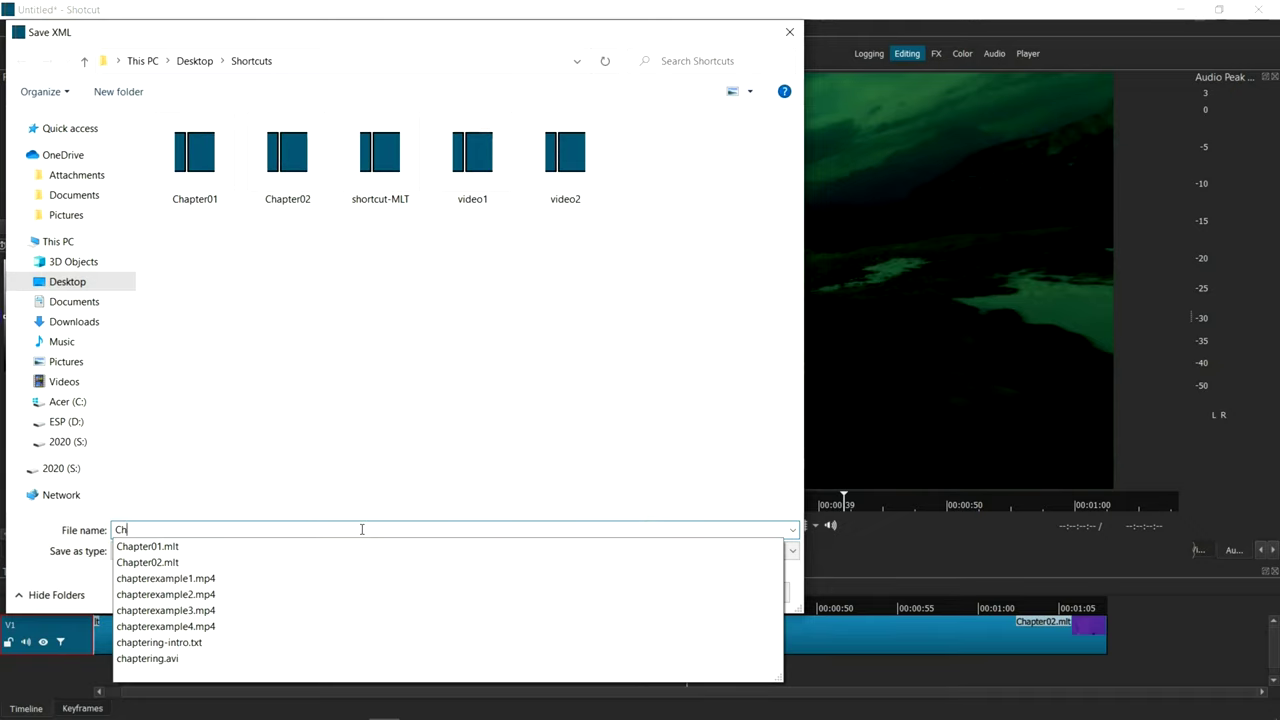
type("apter-Combined")
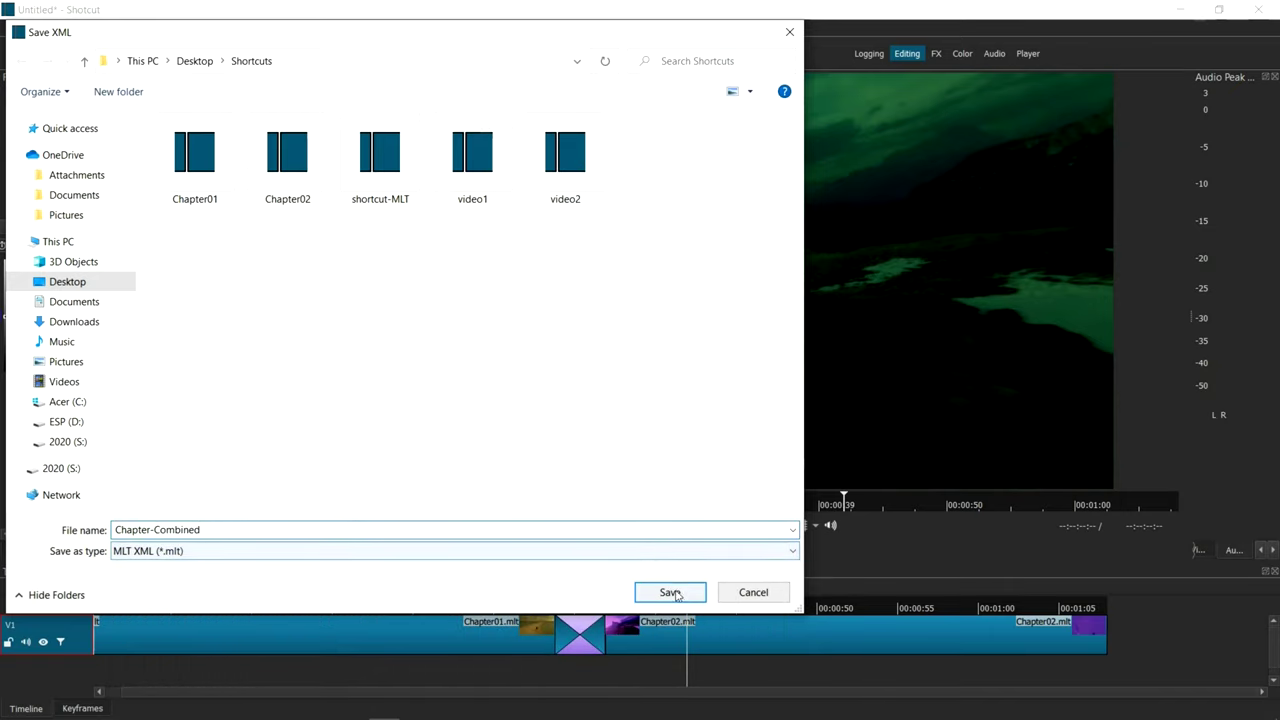
left_click(676, 594)
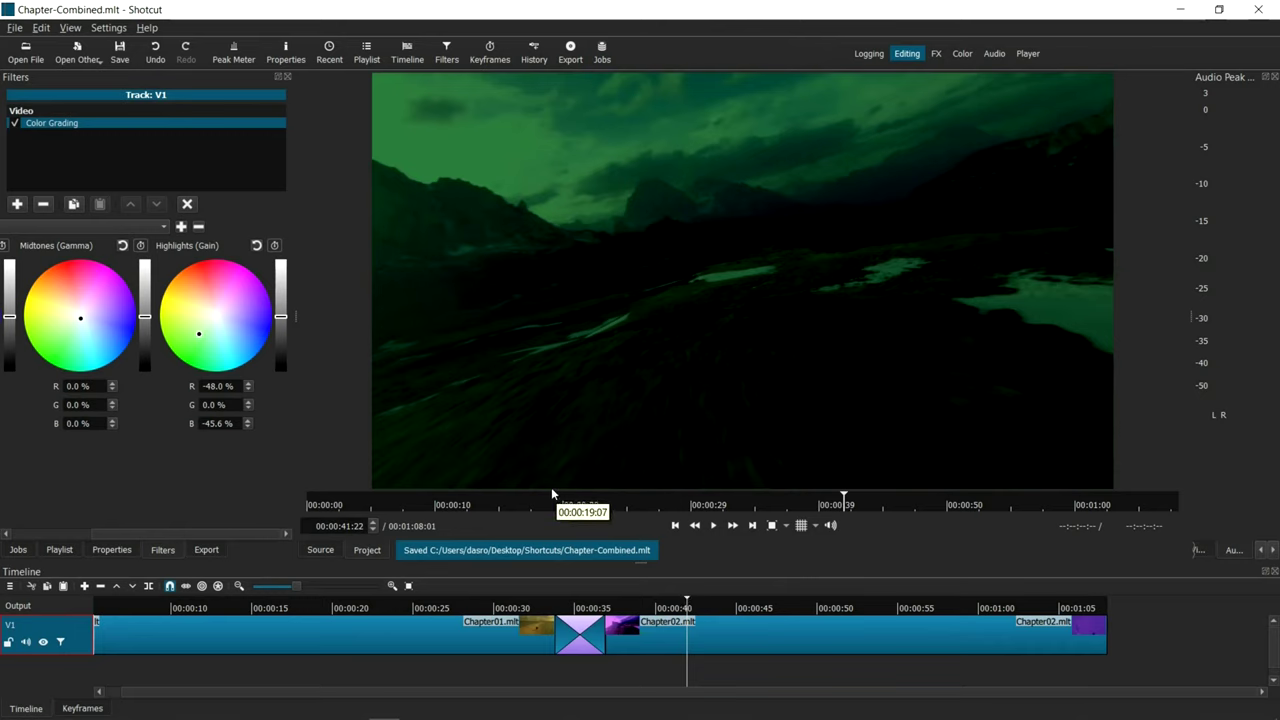
Review the Advanced codec export settings and export Chapter-Combined.mp4 into the Shortcuts folder.
left_click(207, 550)
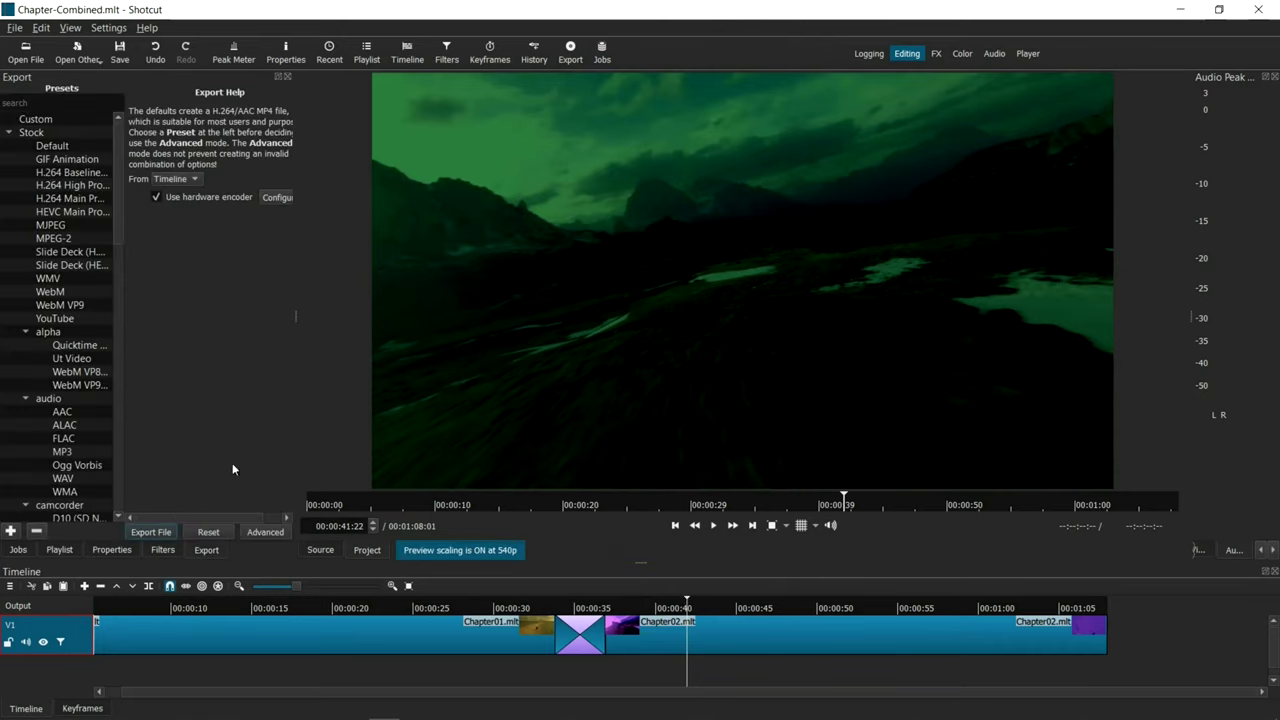
left_click(265, 532)
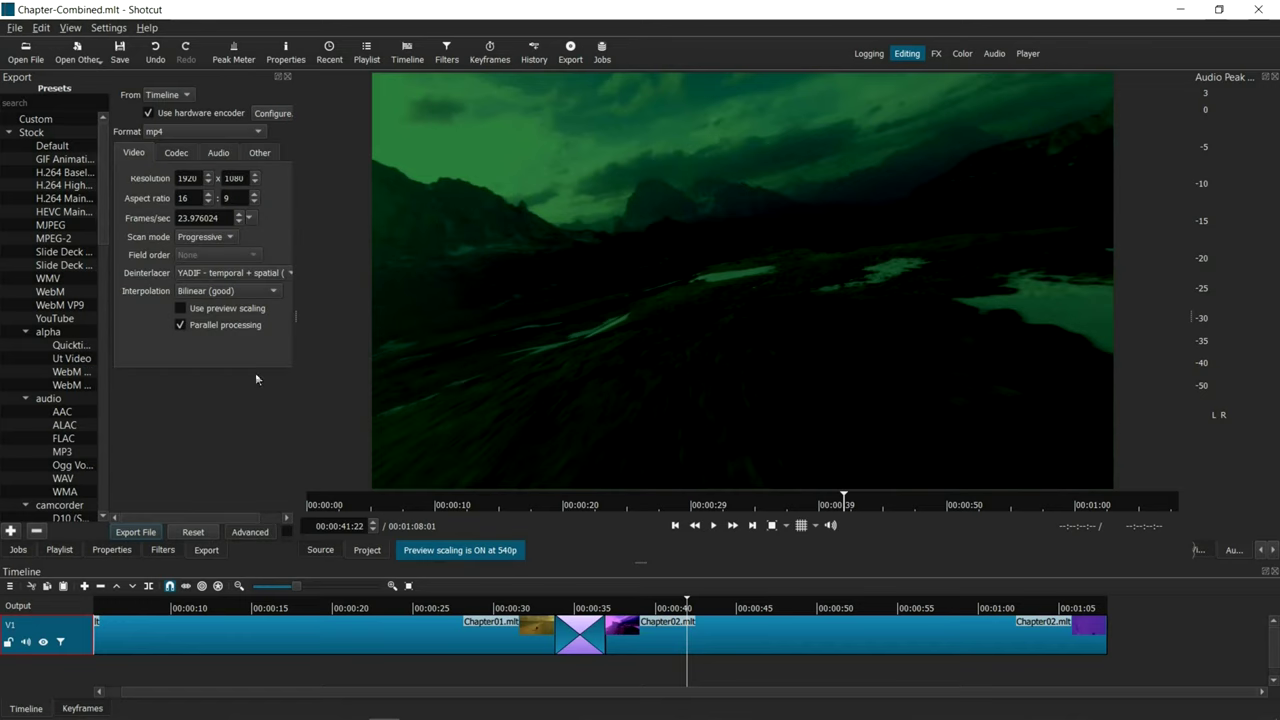
left_click(177, 153)
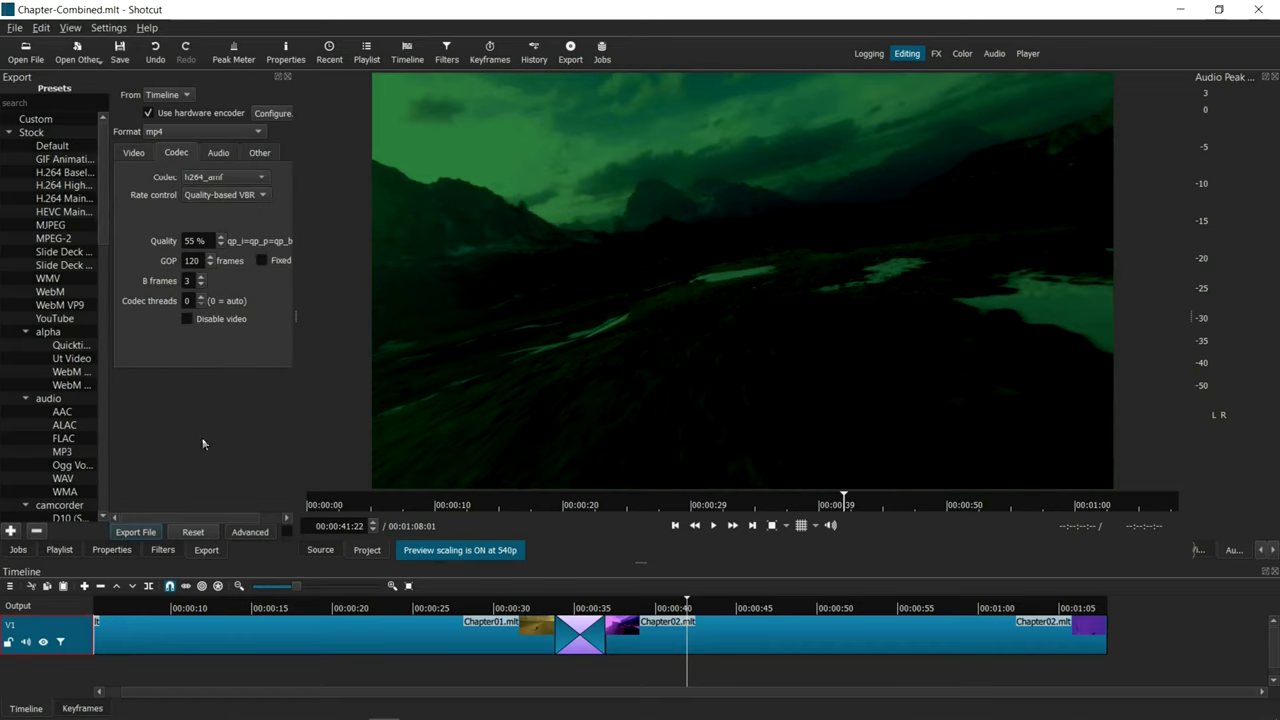
left_click(136, 532)
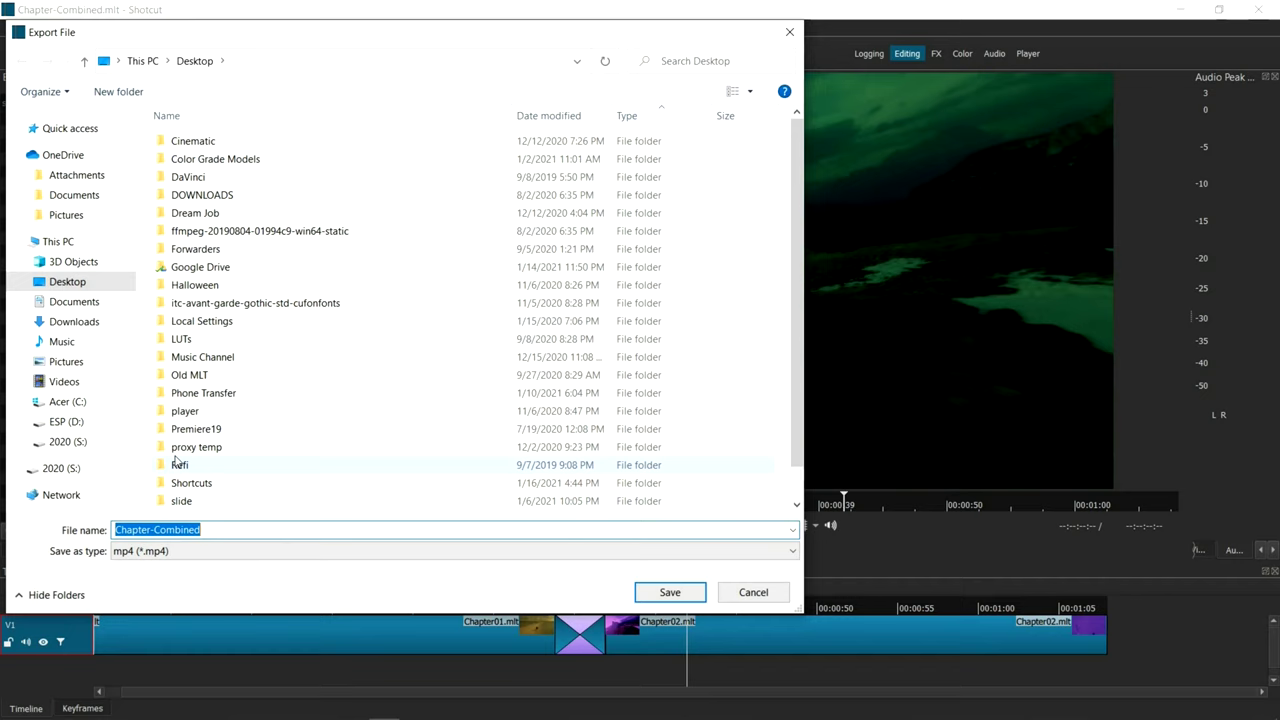
double_click(191, 483)
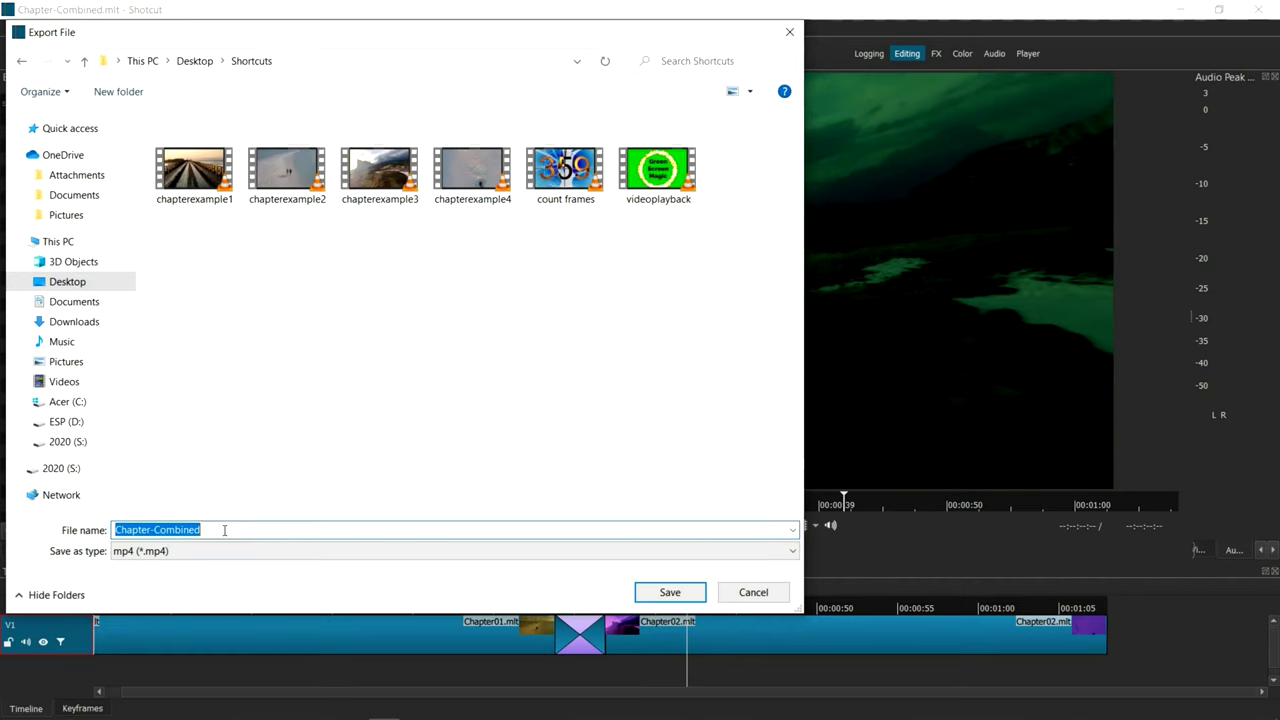
left_click(669, 592)
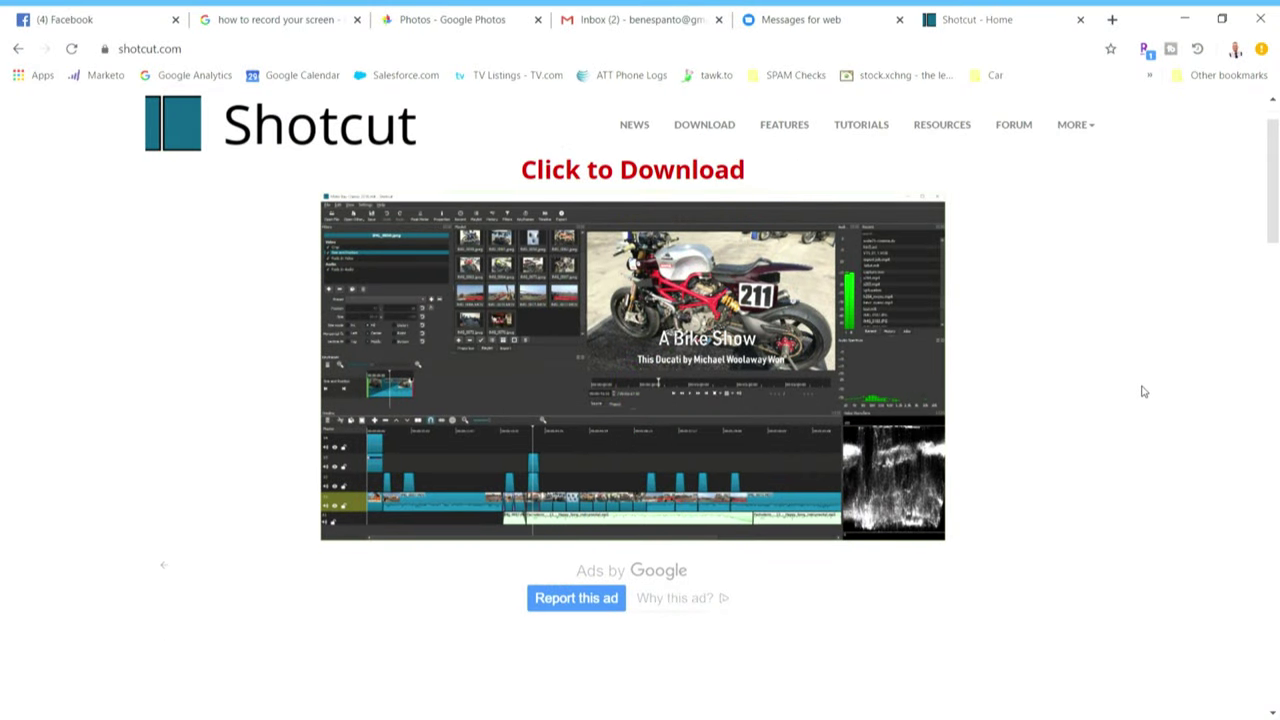
Scroll down the shotcut.com home page.
scroll(1144, 391, "down", 3)
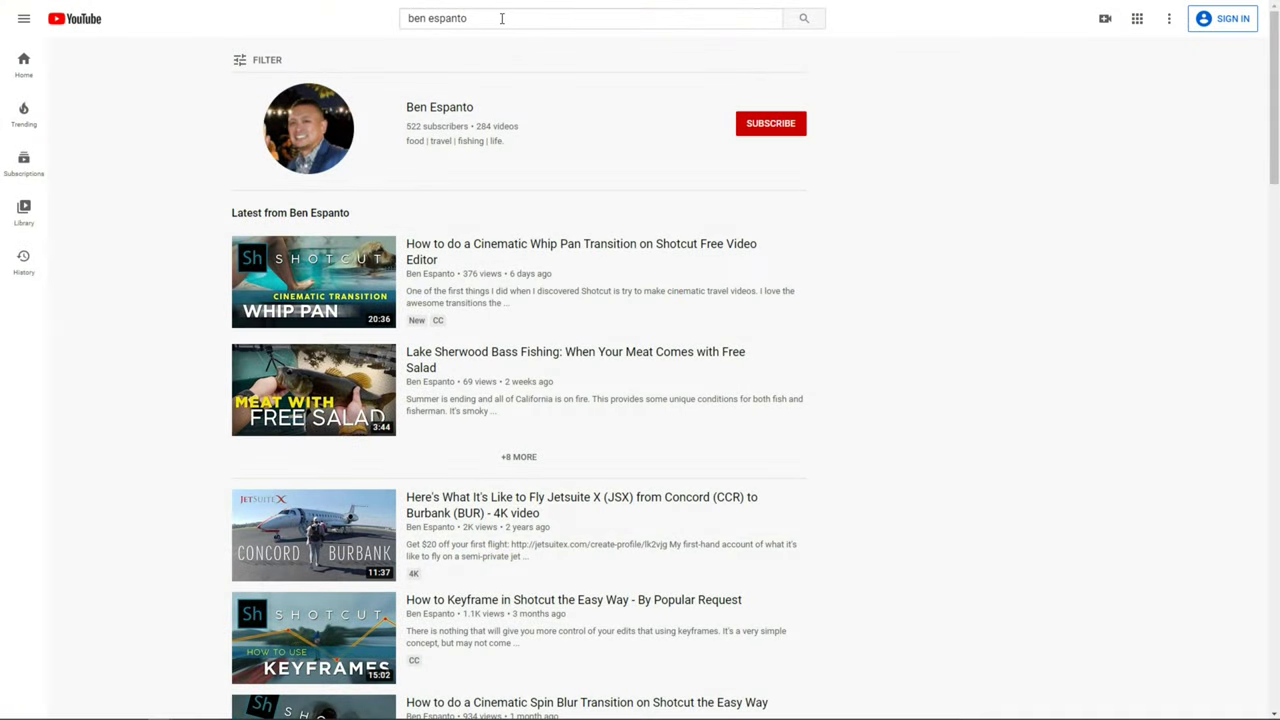
Open the creator's YouTube channel page and scroll down to the Shotcut Tips row.
left_click(313, 140)
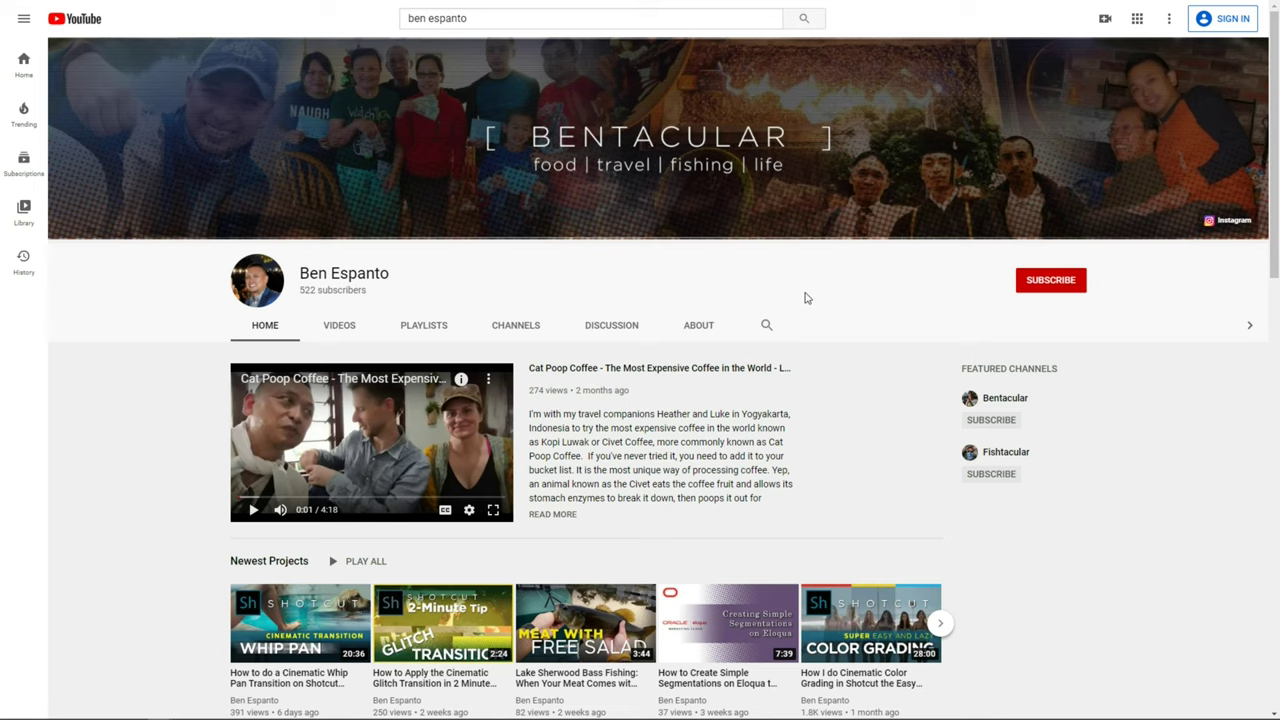
left_click(1057, 285)
scroll(1075, 377, "down", 5)
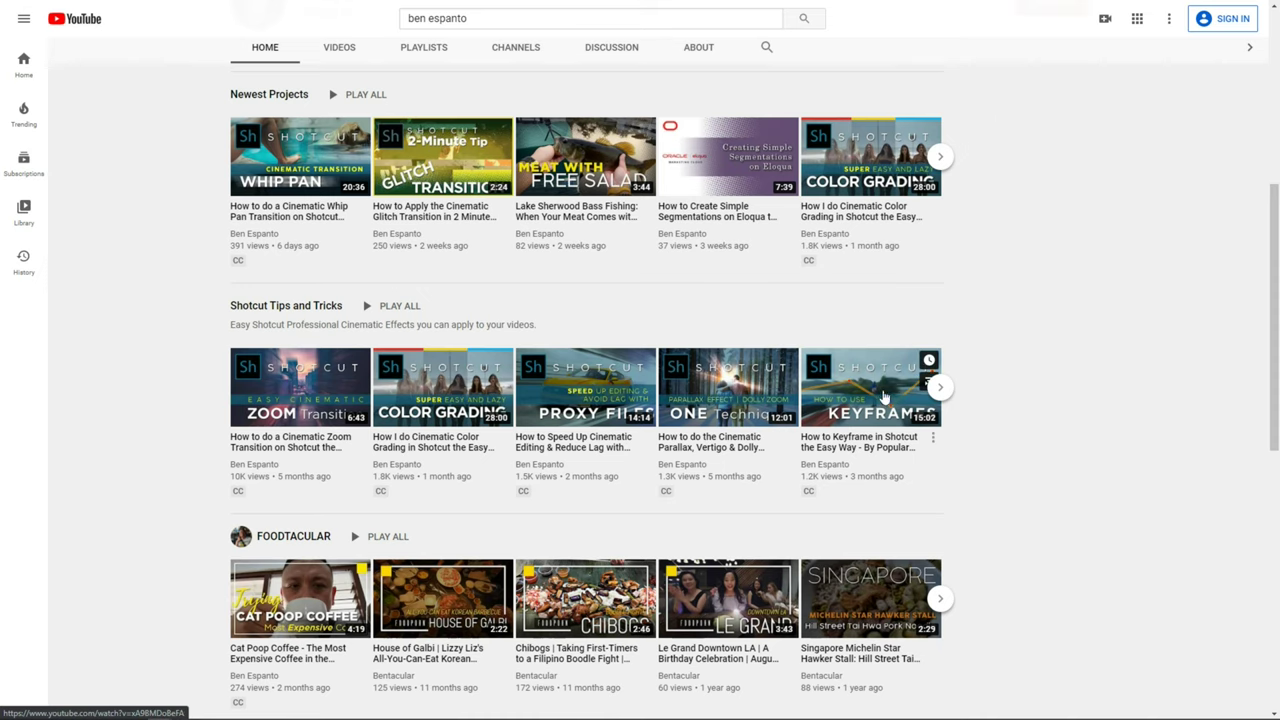
Page through the Shotcut Tips row, open the Shotcut Tips and Tricks playlist, and scroll its 13 videos.
left_click(941, 389)
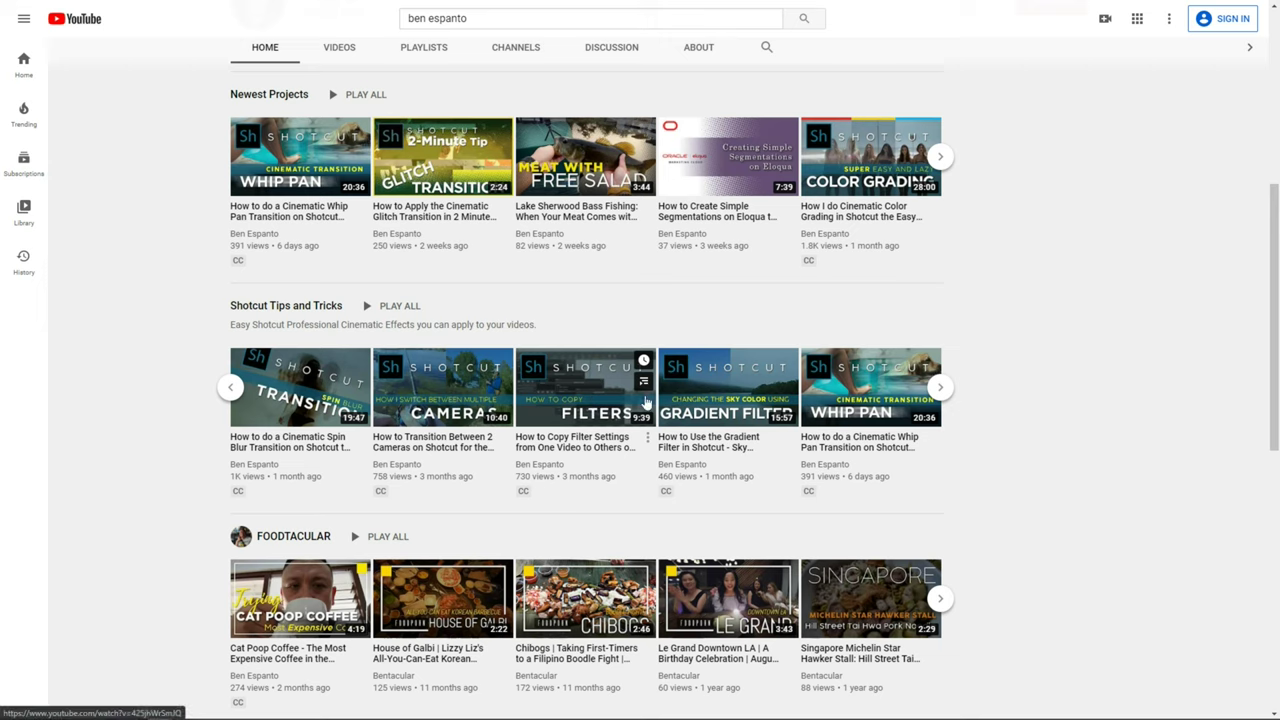
left_click(941, 389)
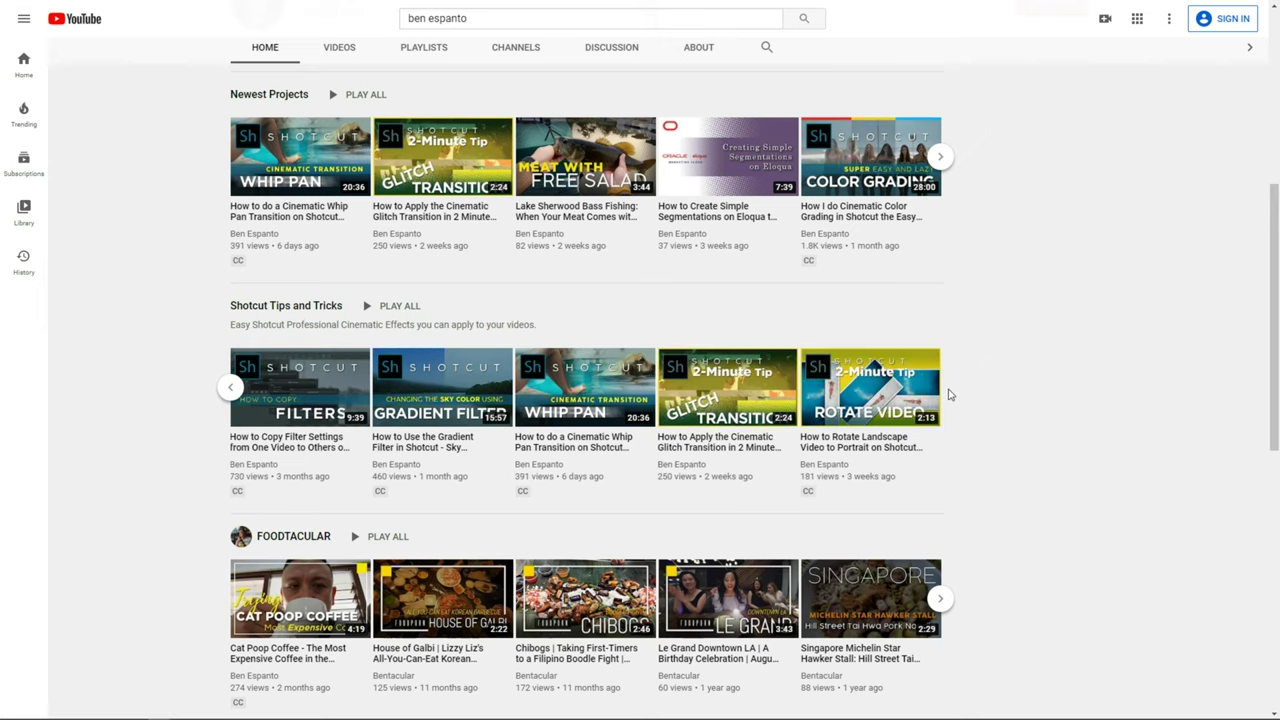
left_click(294, 312)
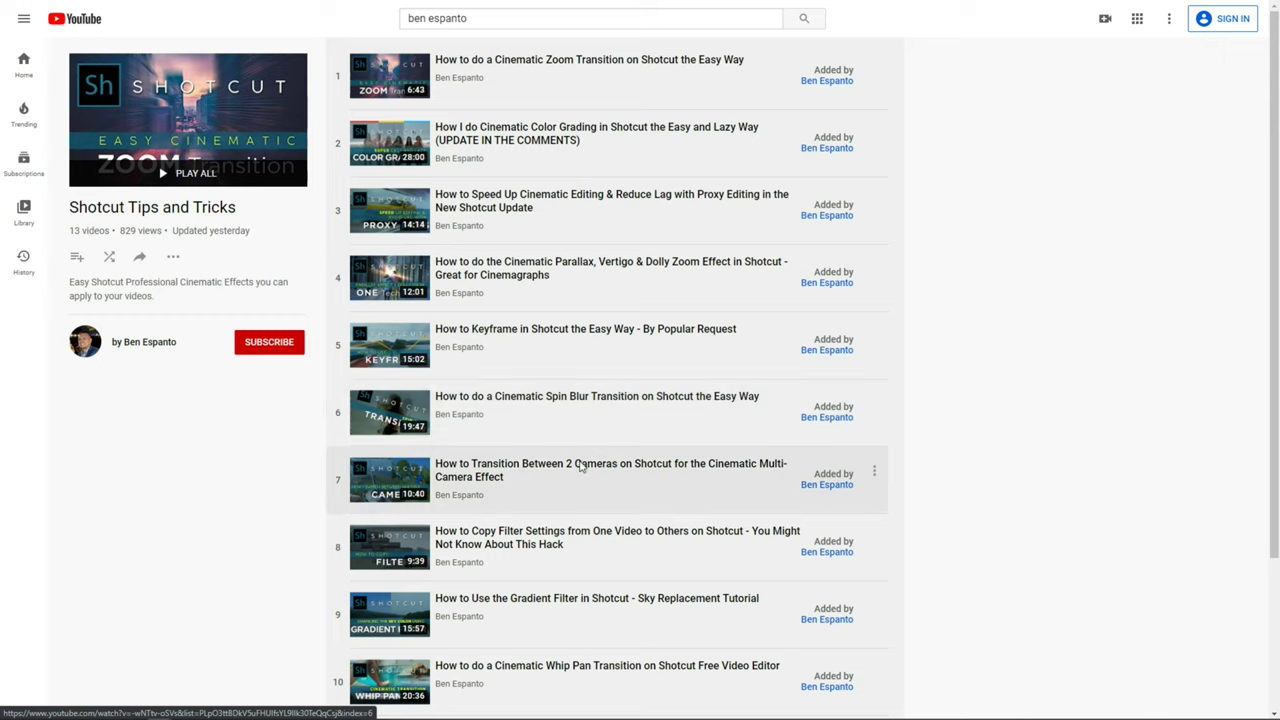
scroll(549, 651, "down", 3)
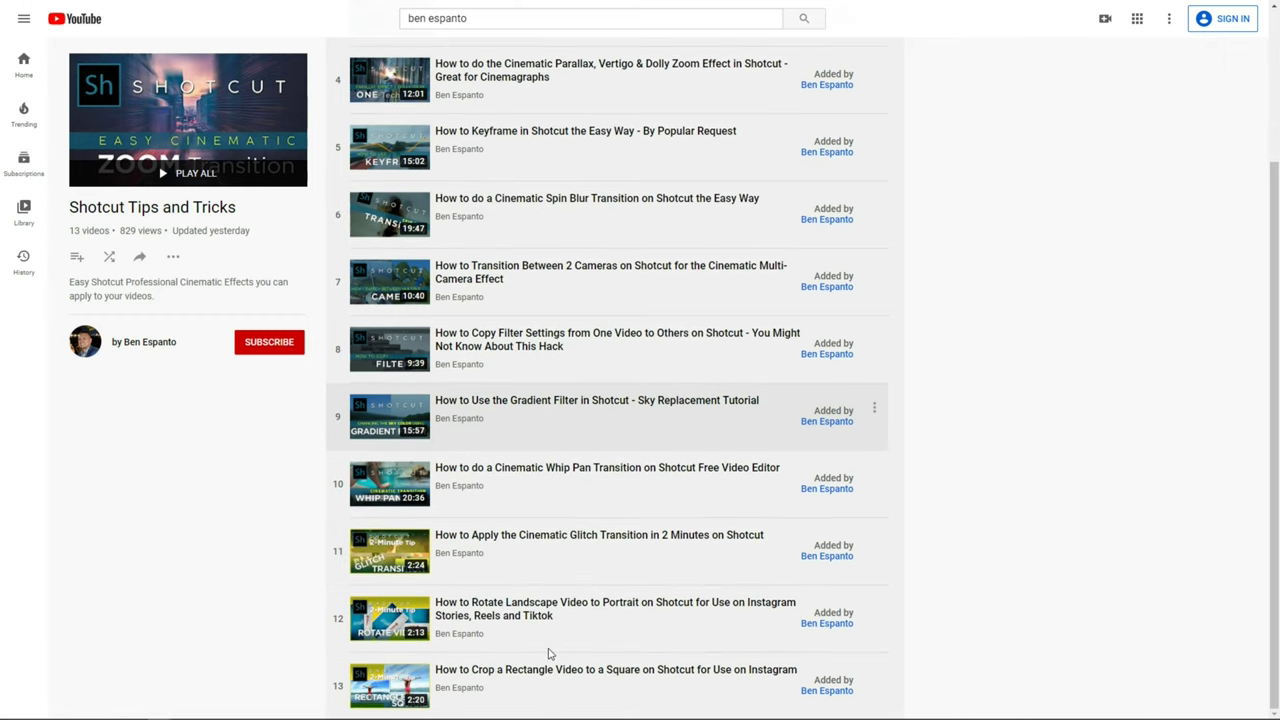